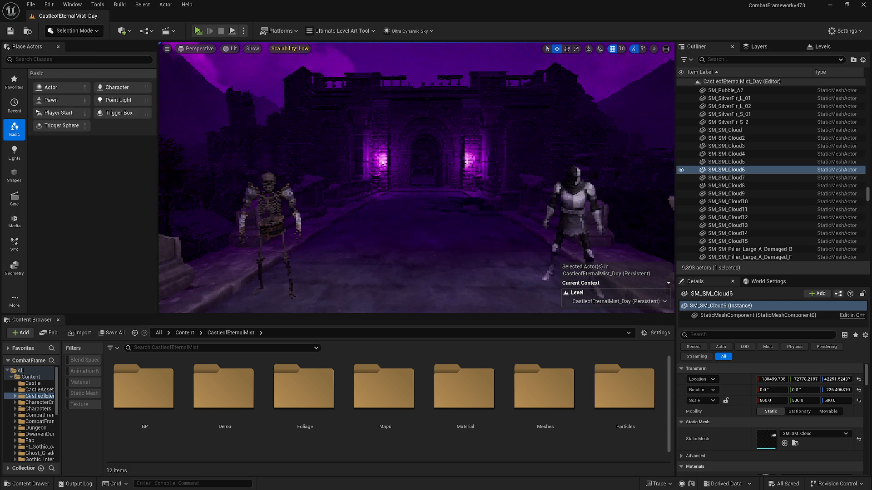
right_drag(417, 178, 420, 177)
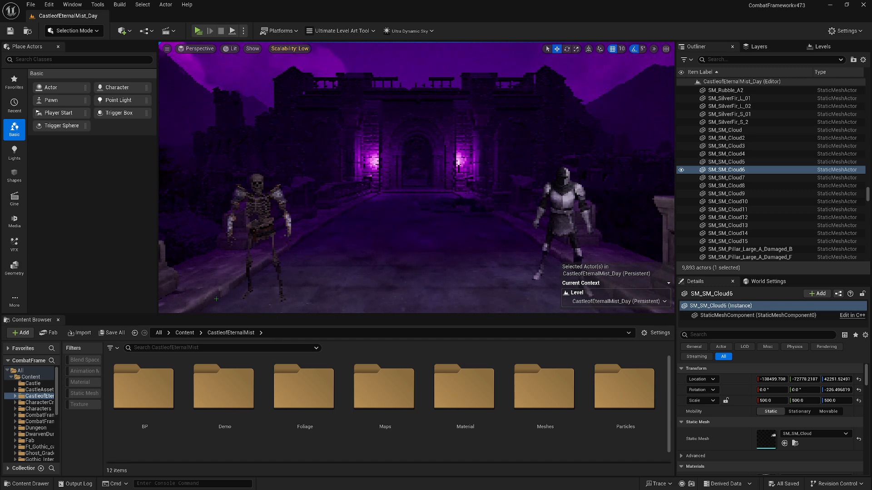
key(alt+Tab)
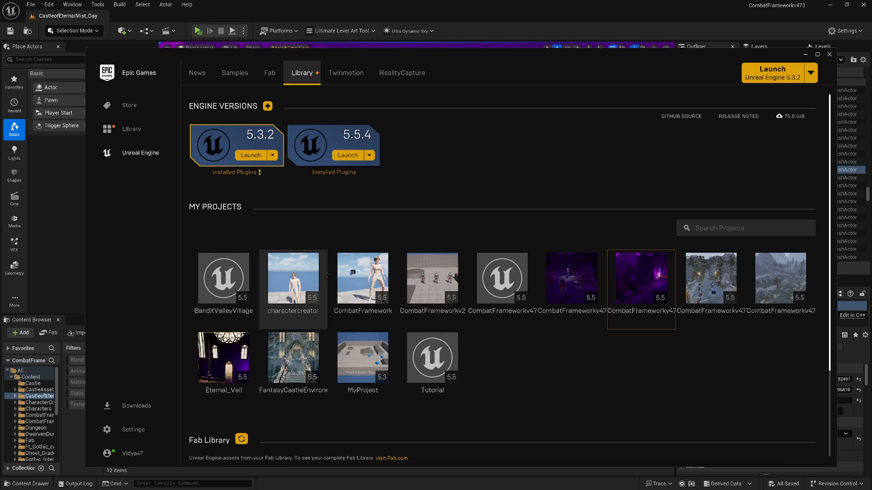
click(353, 158)
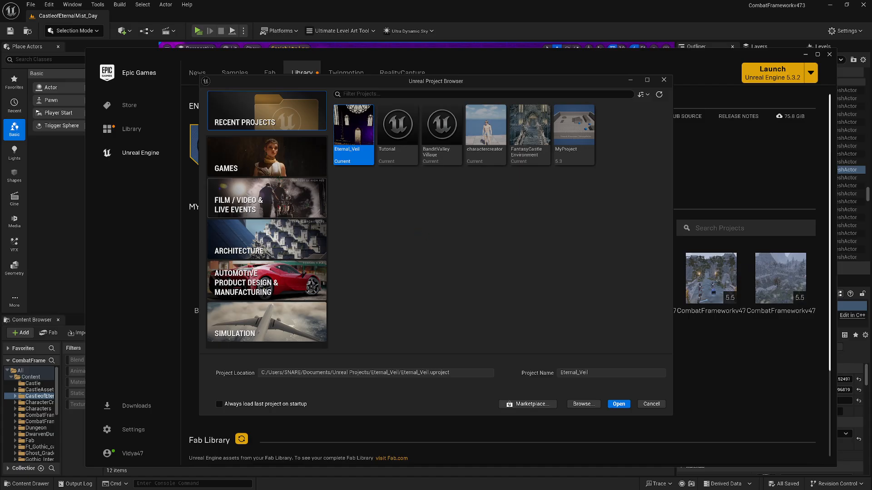
click(250, 162)
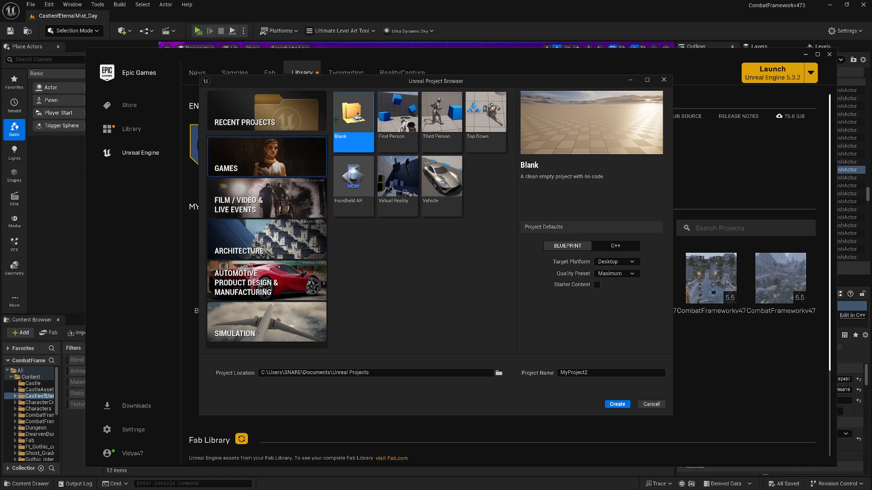
click(397, 122)
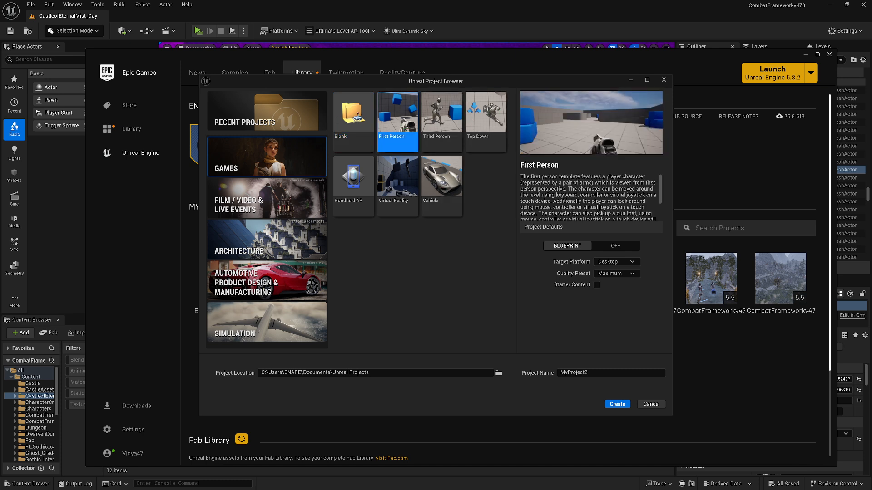
click(428, 122)
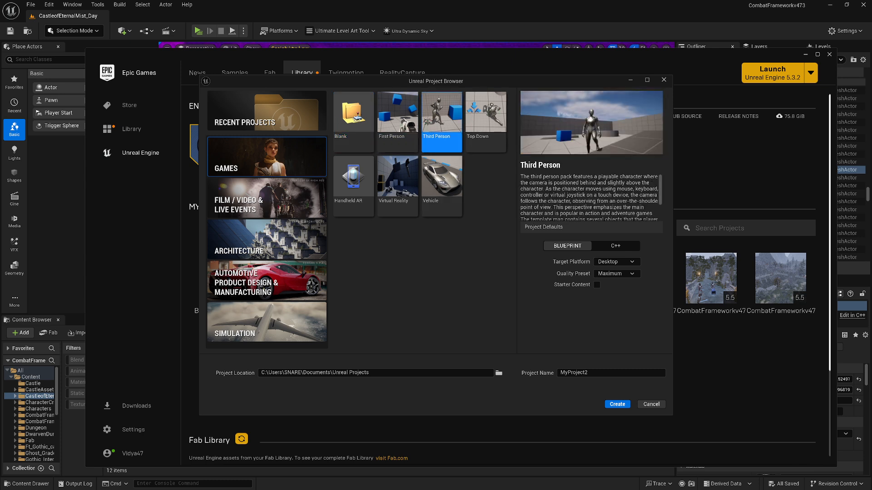
click(479, 120)
click(450, 119)
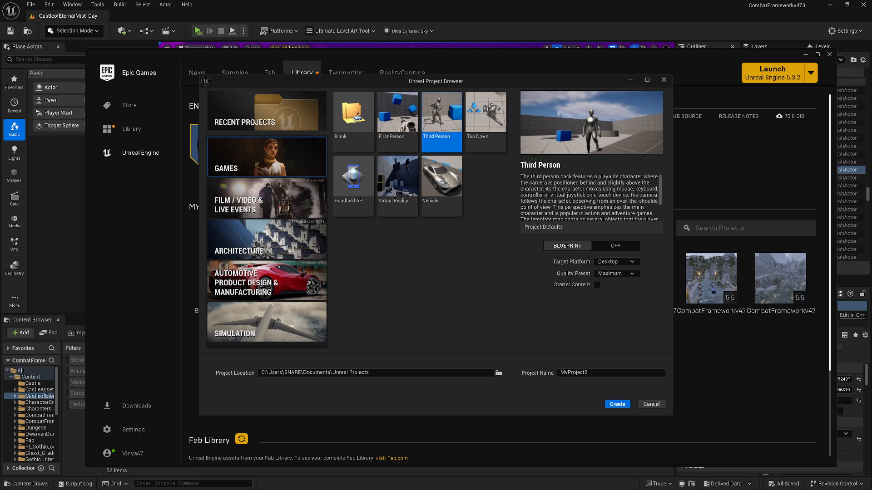
scroll(589, 198, down, 3)
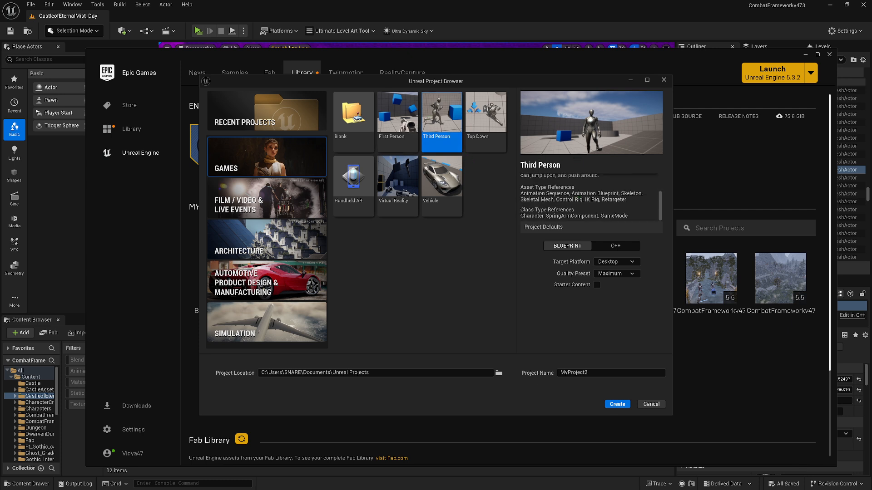
scroll(589, 197, up, 3)
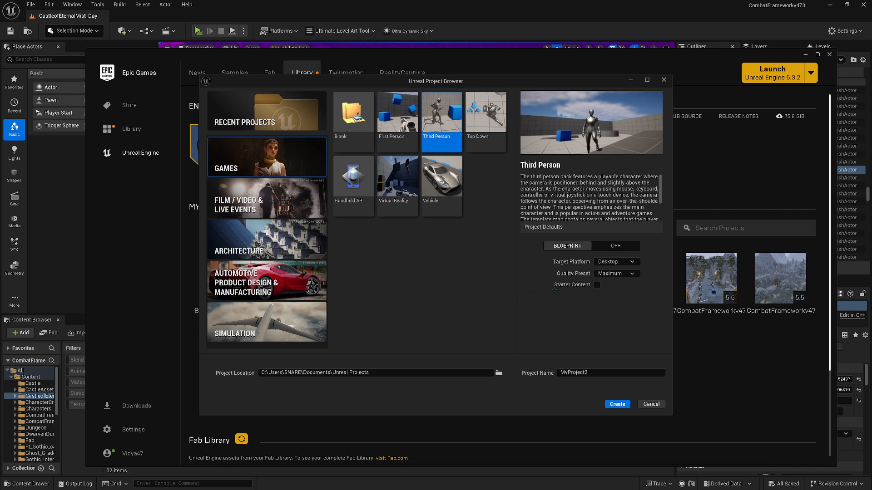
click(614, 274)
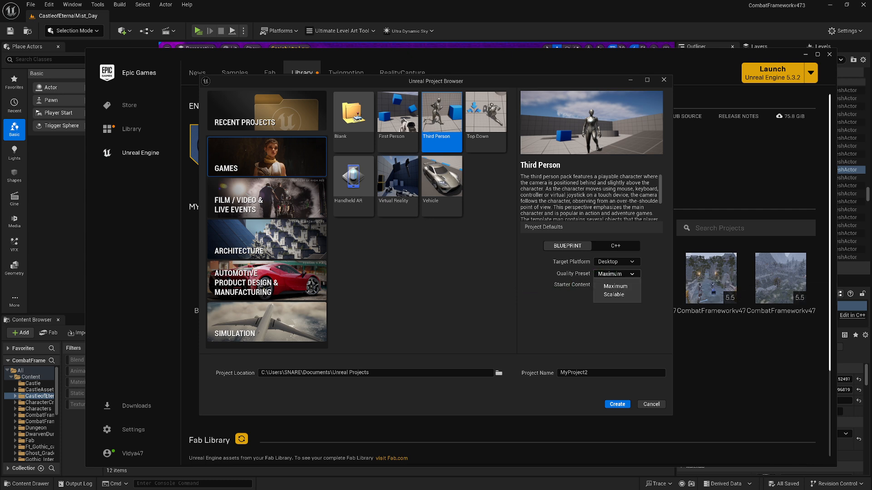
click(623, 295)
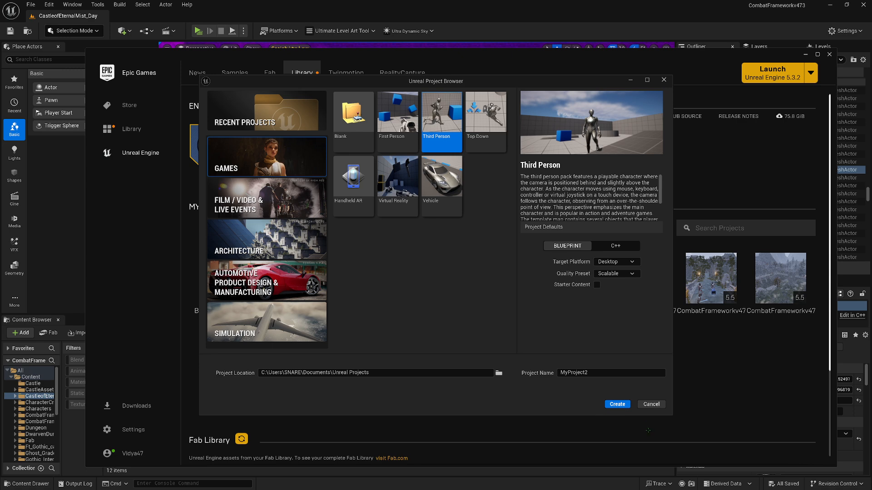
click(652, 404)
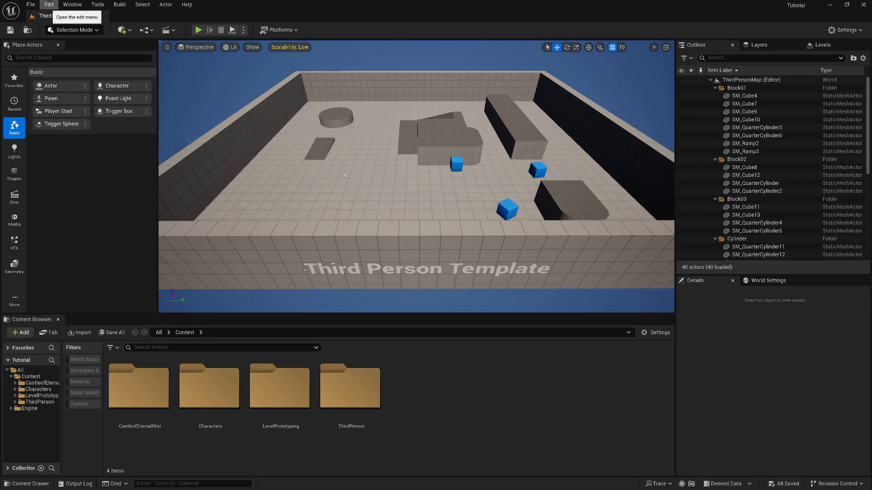
Open the project settings, search for bloom, and disable the default Bloom setting in the Rendering section
click(49, 5)
click(82, 129)
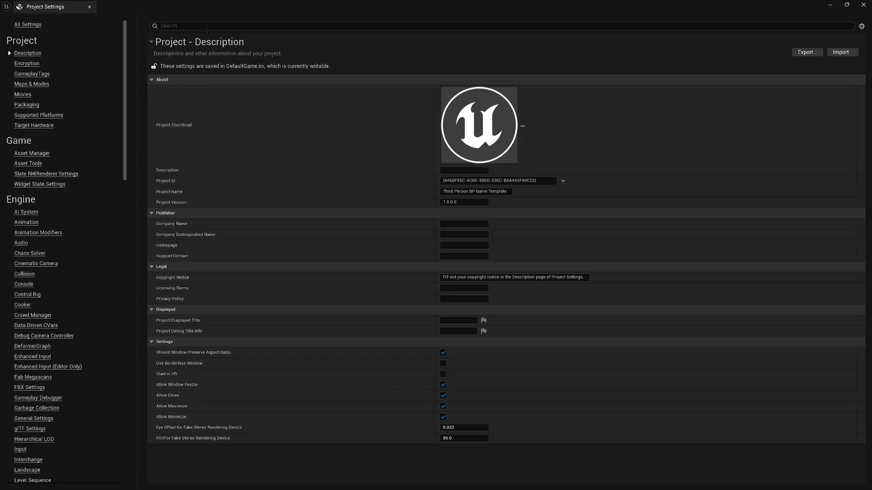
click(207, 28)
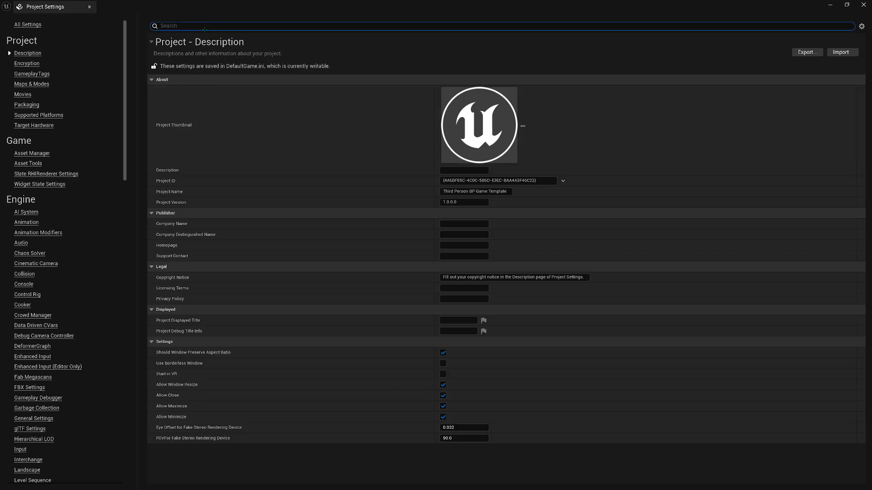
text(bloom)
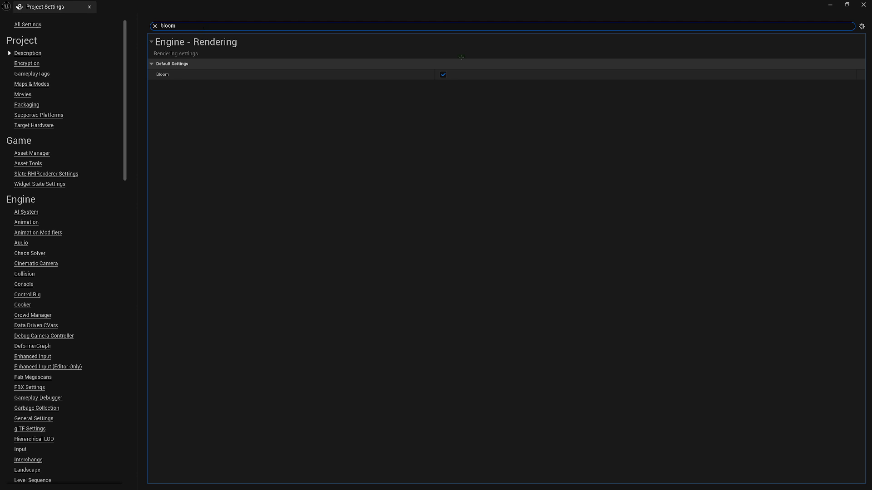
click(443, 74)
Search the project settings for ambient occlusion and disable Ambient Occlusion and Ambient Occlusion Static Fraction
click(181, 26)
text(ambient)
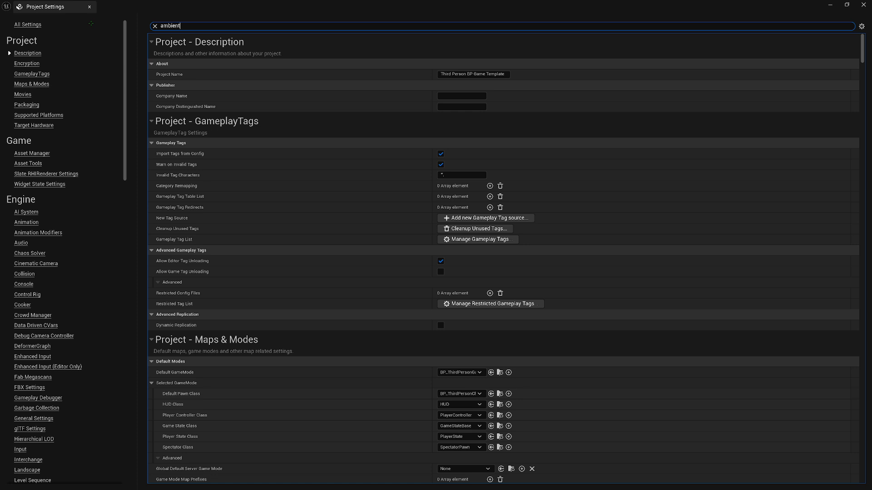
text( occlus)
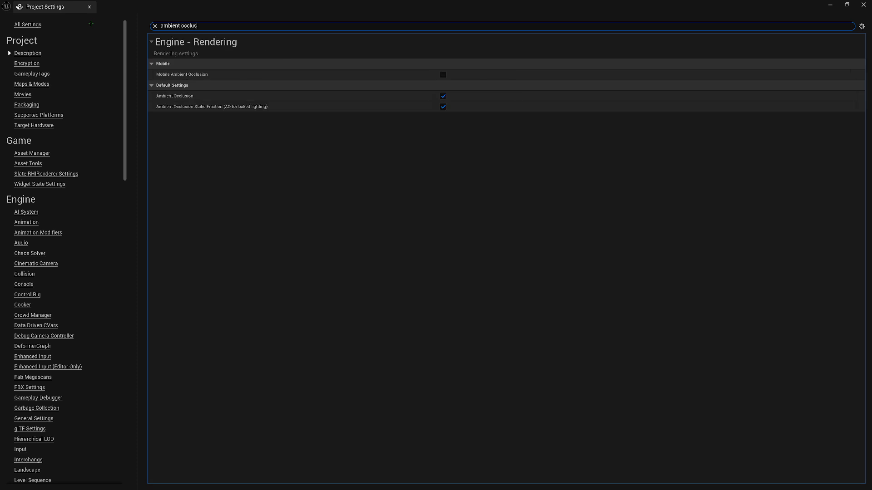
text(ion)
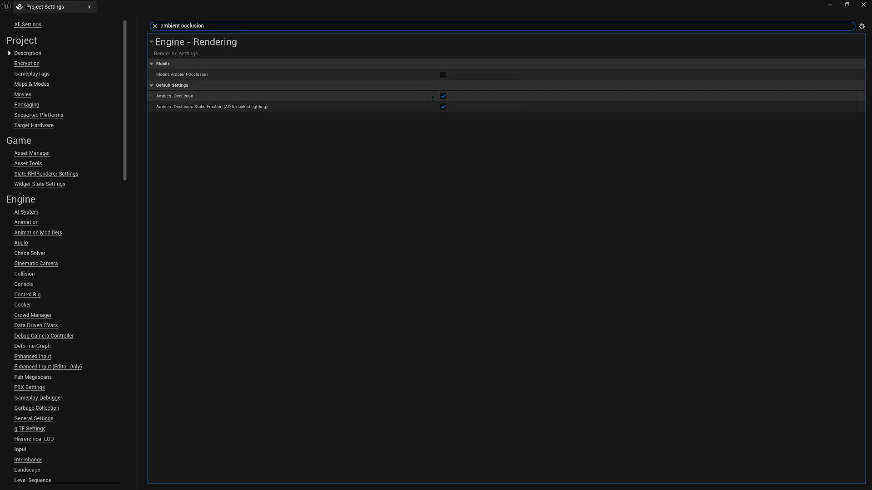
click(443, 96)
click(443, 106)
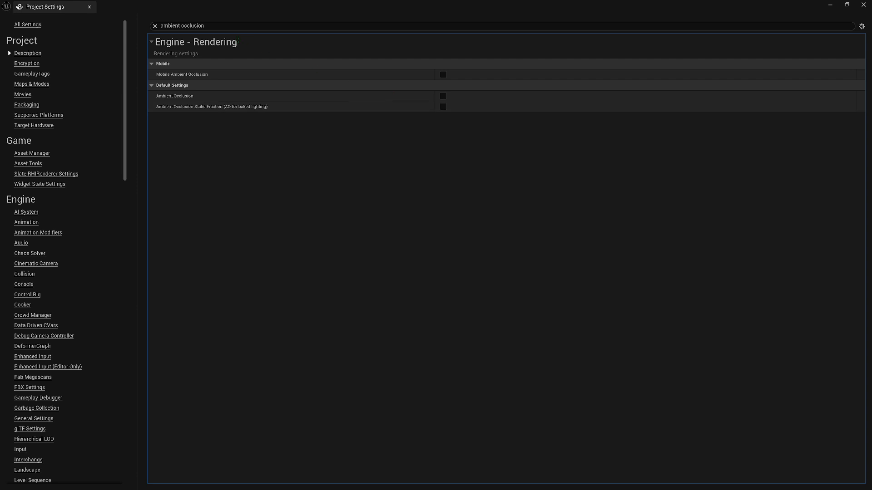
Find the anti-aliasing settings and set both the Mobile Anti-Aliasing Method and the default Anti-Aliasing Method to None
click(181, 26)
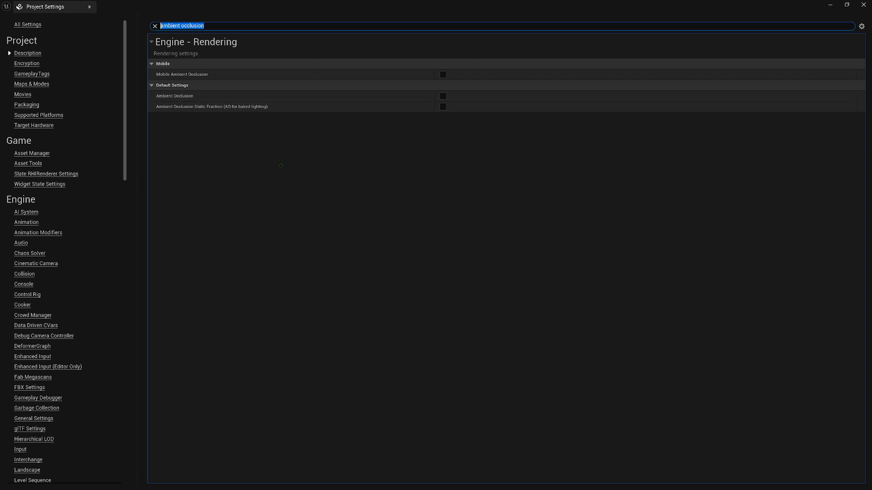
text(anti alia)
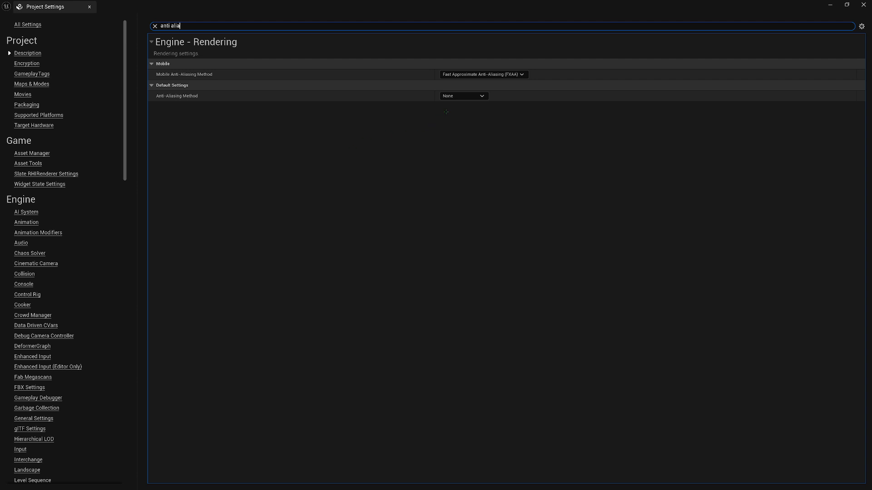
click(479, 75)
click(479, 75)
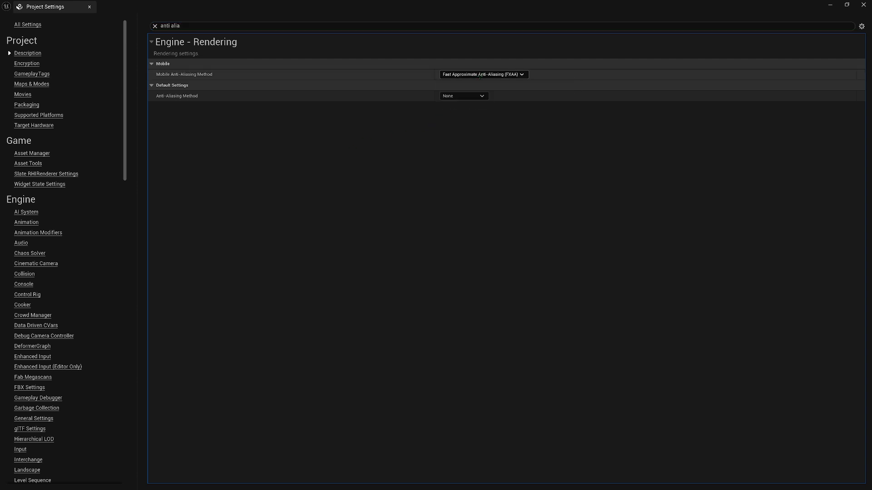
click(472, 74)
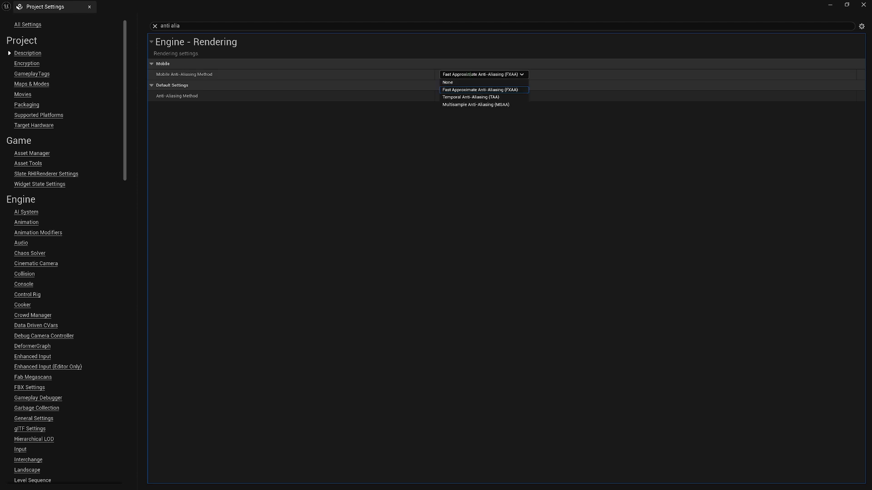
click(454, 82)
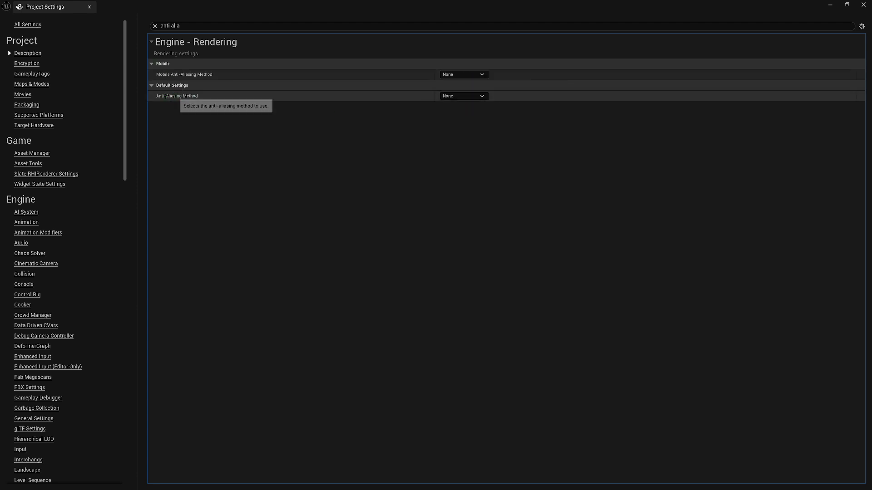
click(456, 96)
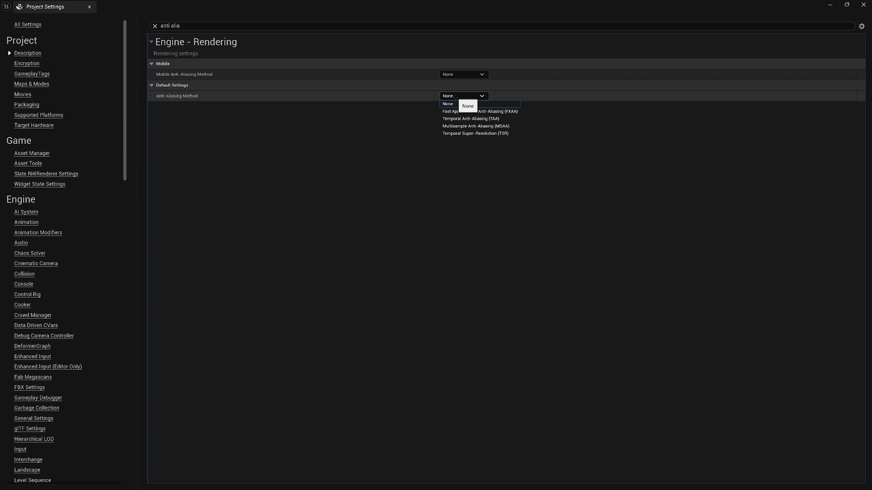
click(451, 105)
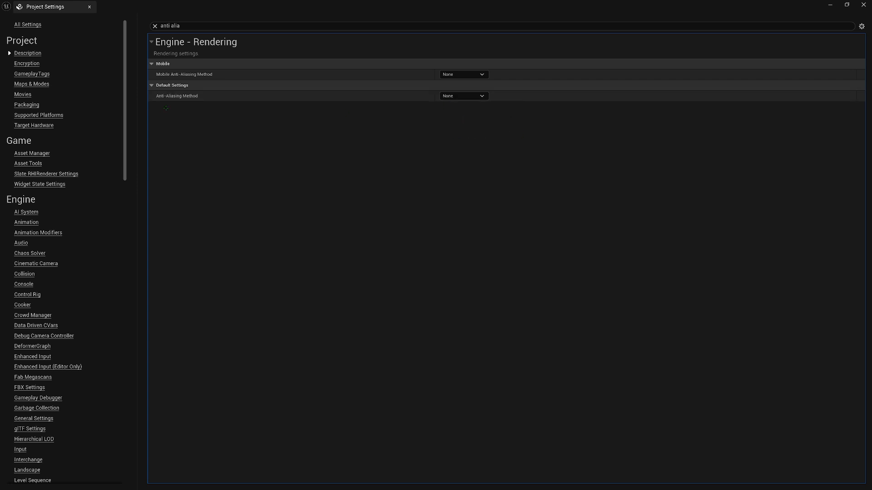
Search the project settings for framerate and enable Use Fixed Frame Rate in the General Settings section
drag(193, 27, 73, 28)
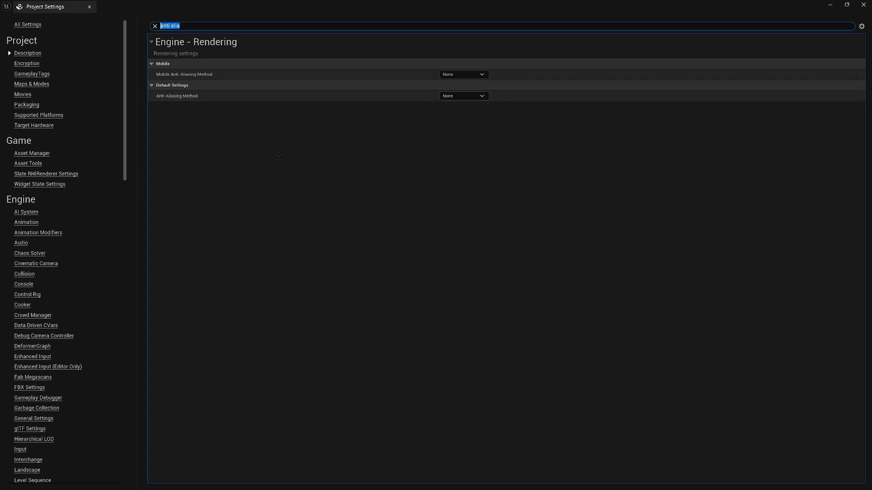
text(framerate)
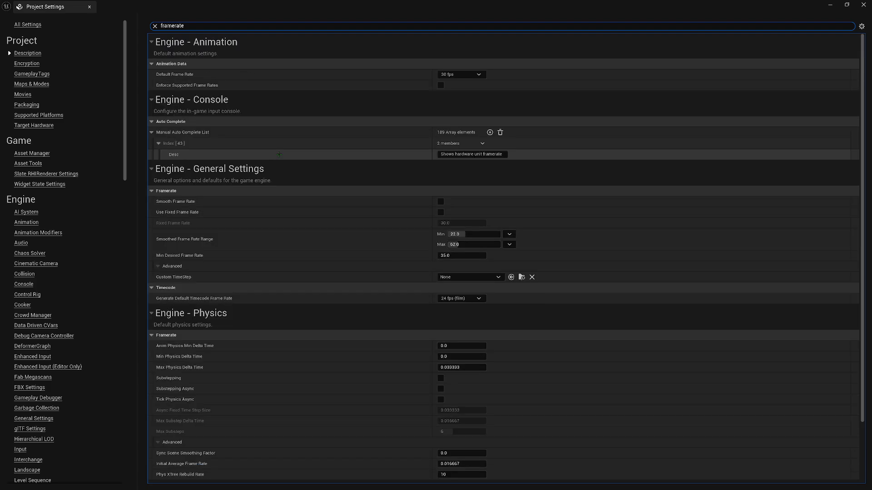
scroll(355, 146, down, 1)
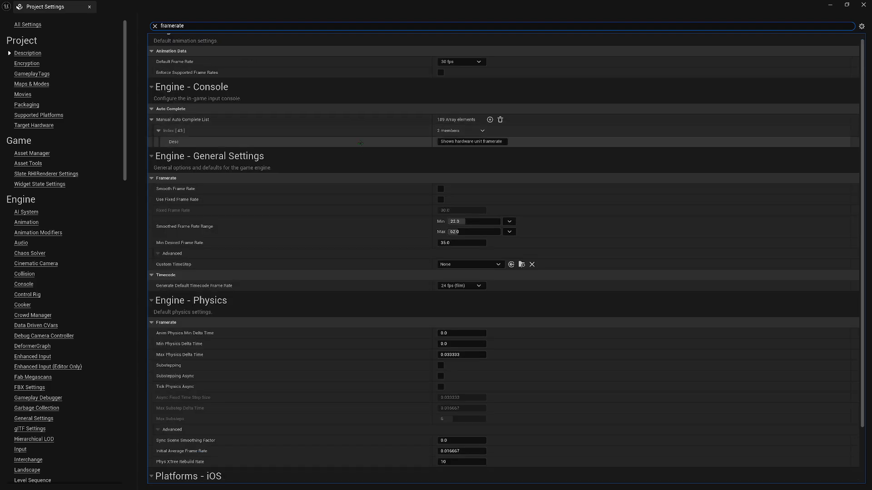
scroll(356, 142, down, 3)
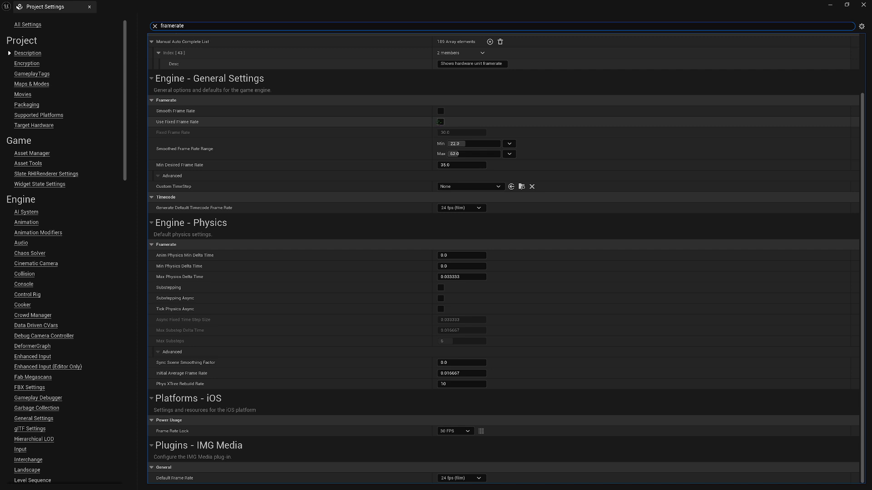
click(440, 121)
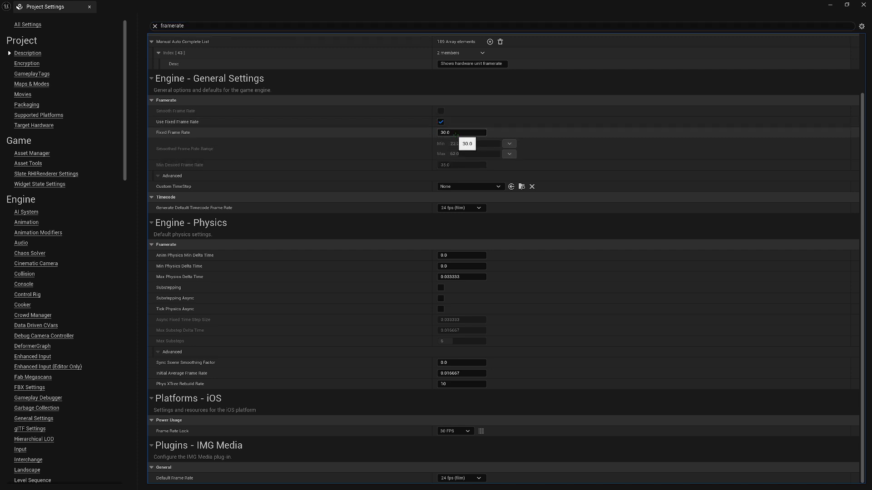
Search the project settings for global illumination and set the Dynamic Global Illumination Method to None
double_click(173, 26)
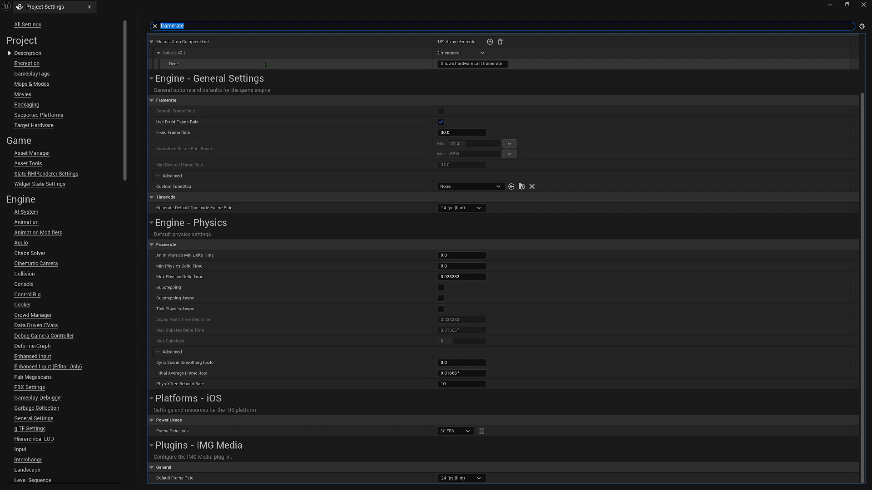
text(glob)
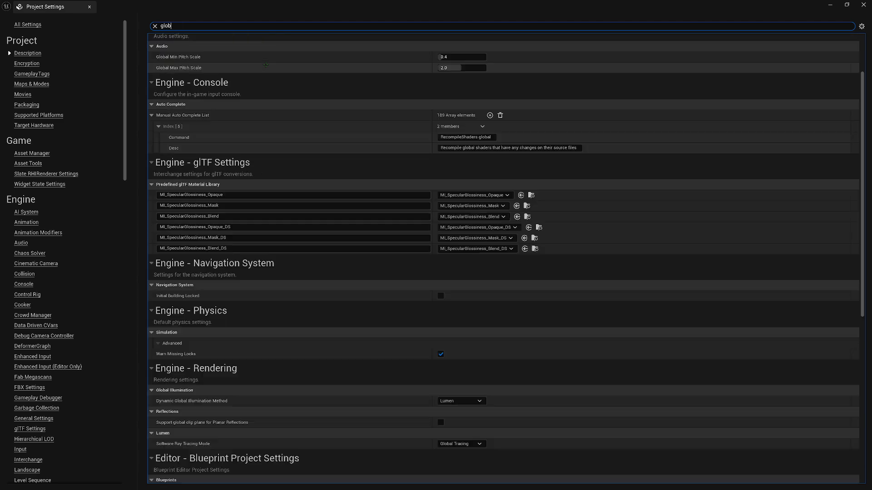
text(al illum)
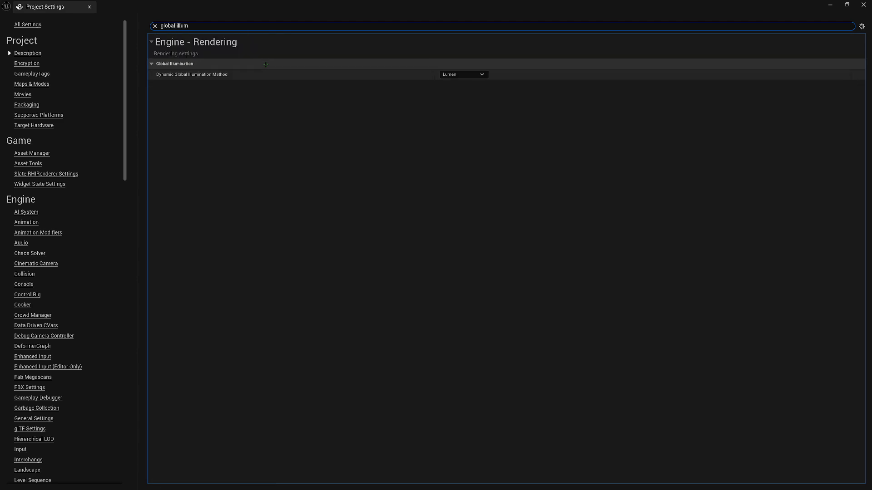
click(461, 75)
click(463, 83)
Search the project settings for reflections and set the Reflection Method to None
text(reflec)
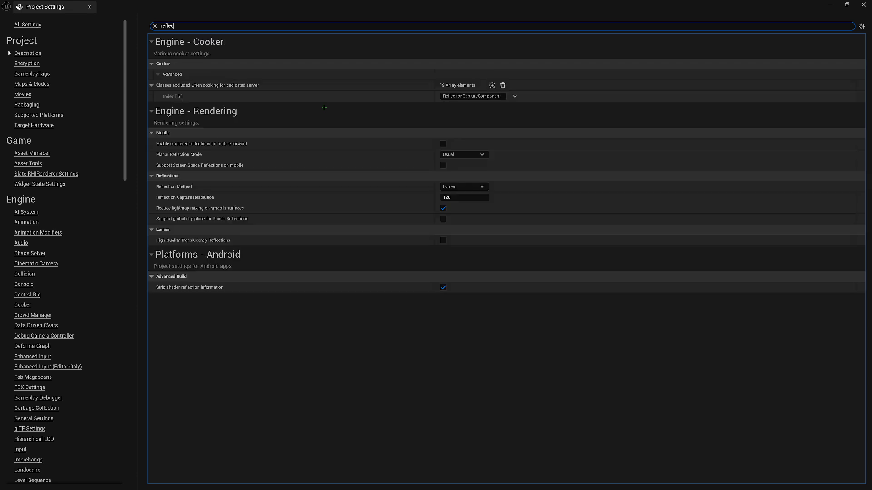
text(tions)
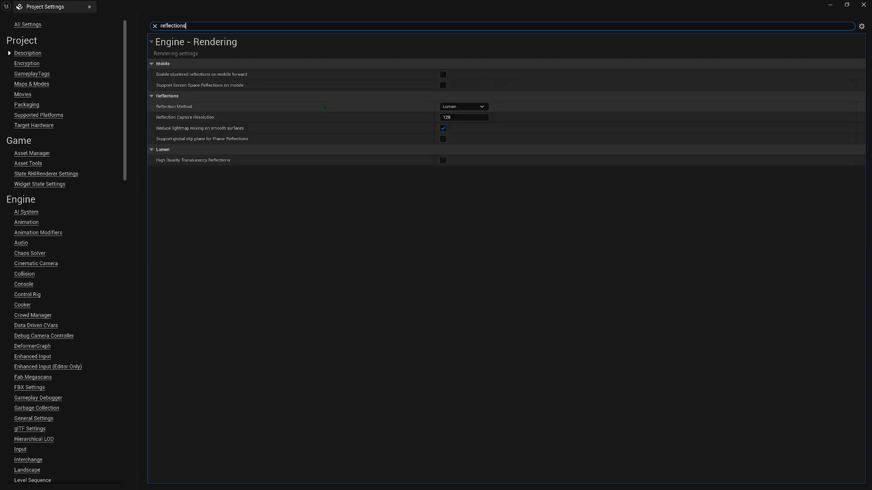
click(477, 106)
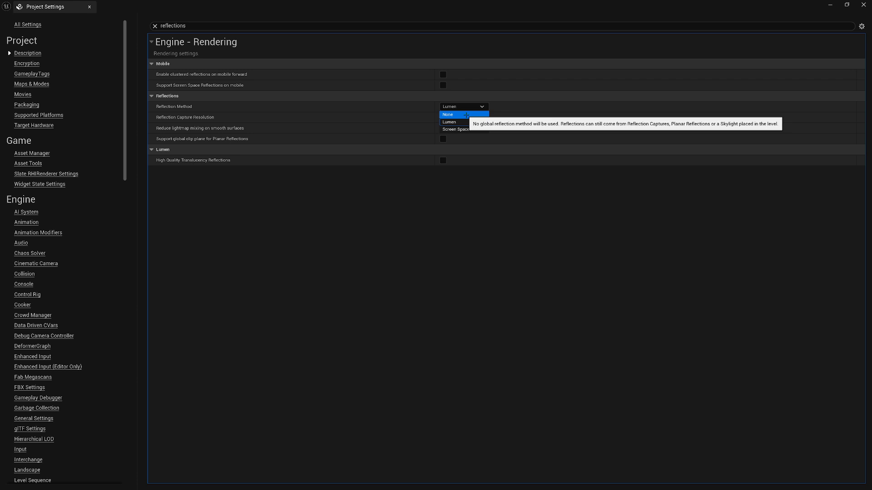
click(466, 115)
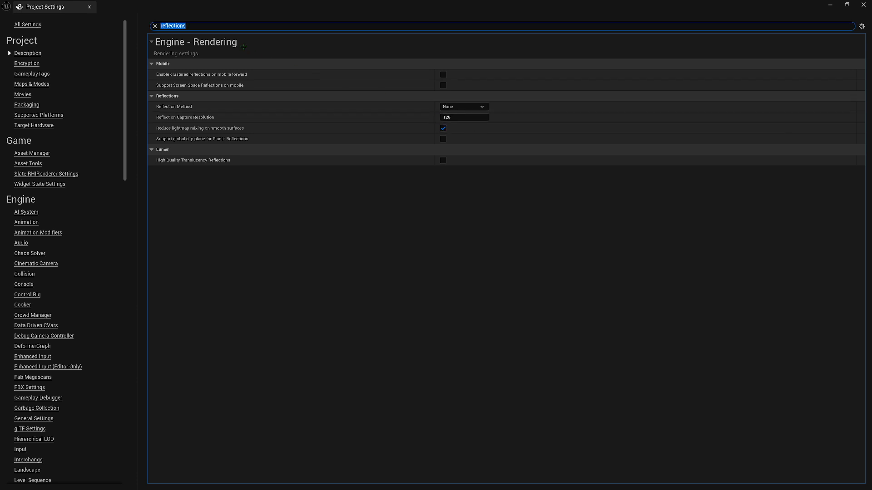
Search the project settings for auto exposure and set the default Auto Exposure method to Manual
click(220, 26)
double_click(180, 26)
text(auto ex)
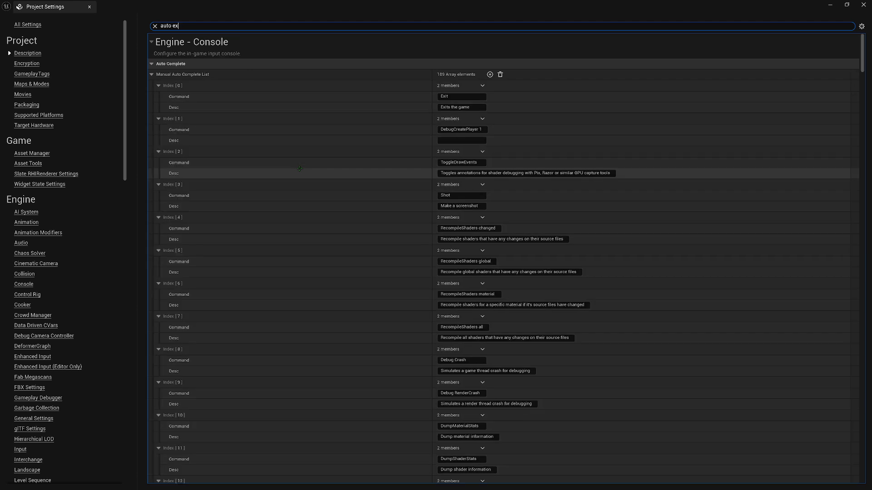
text(pos)
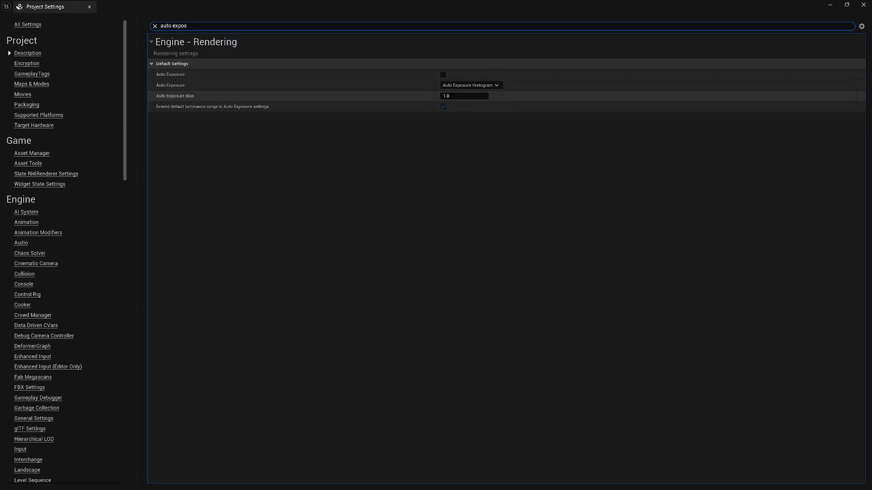
click(470, 86)
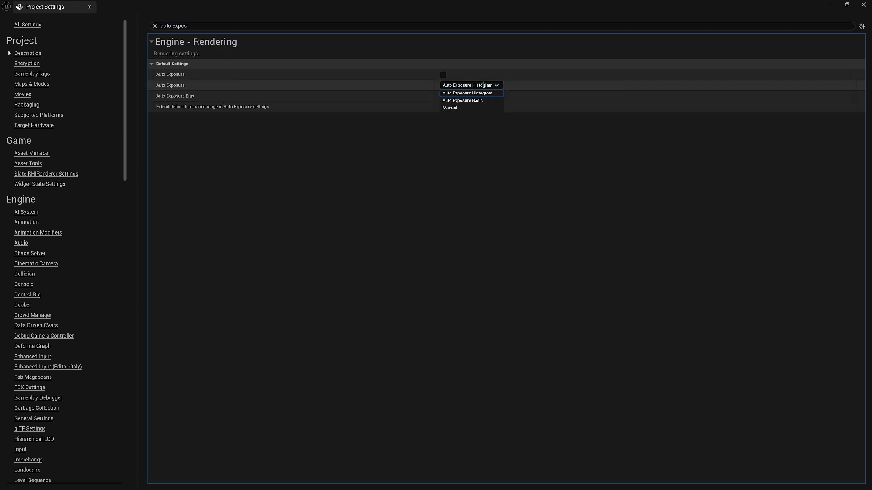
click(458, 107)
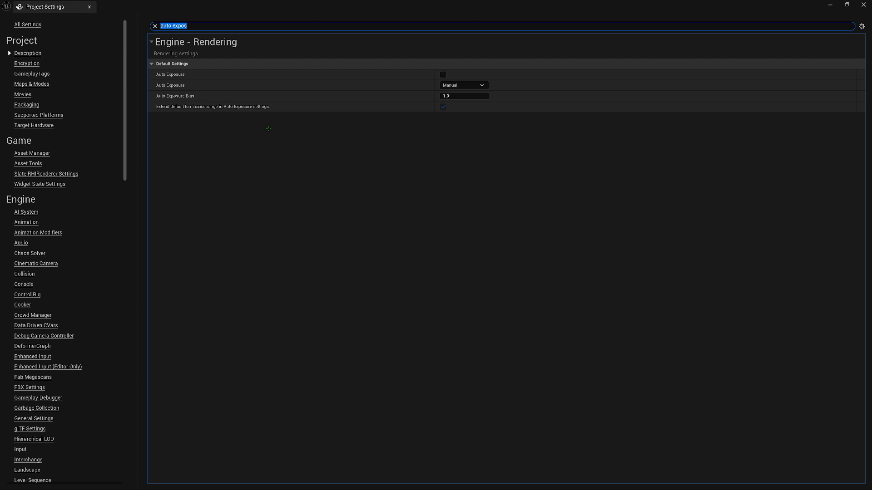
Look up the Motion Blur option in the project settings, clear the search and close the Project Settings window
text(m)
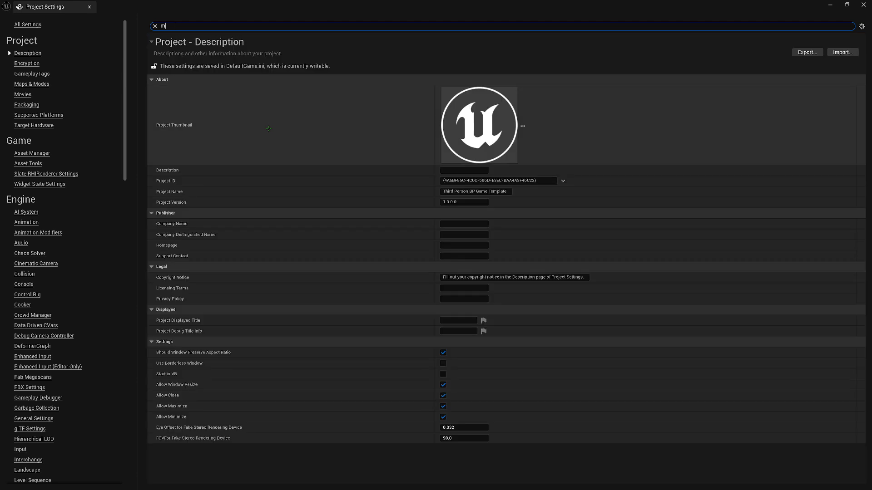
text(otion blur)
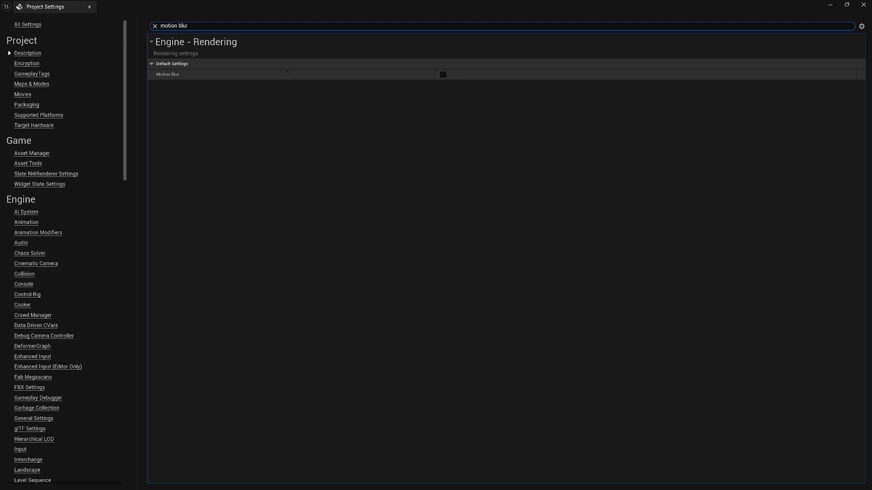
click(200, 26)
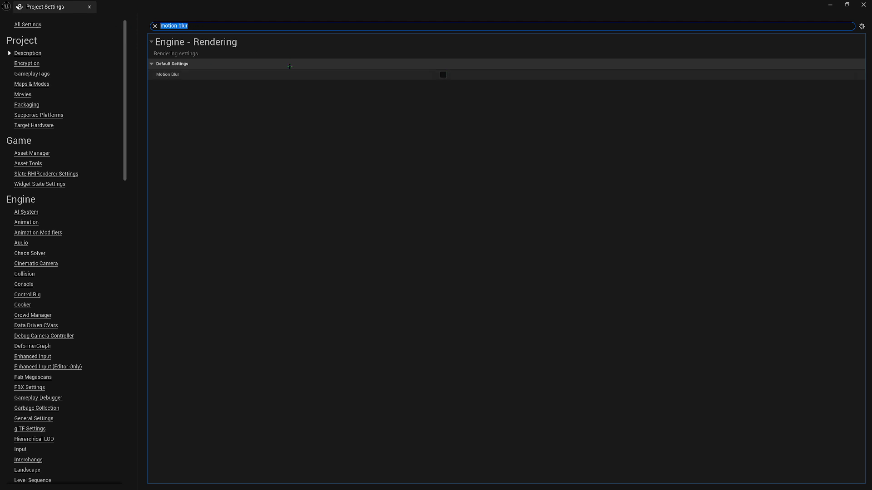
key(BackSpace)
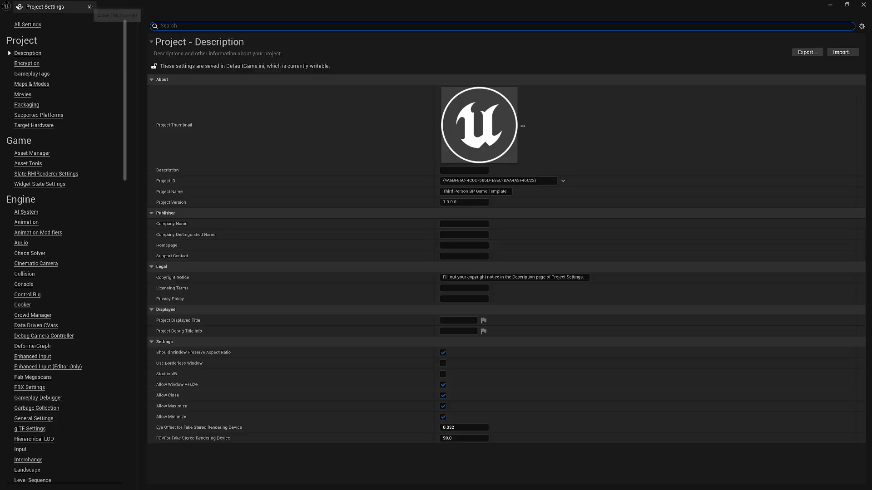
click(90, 6)
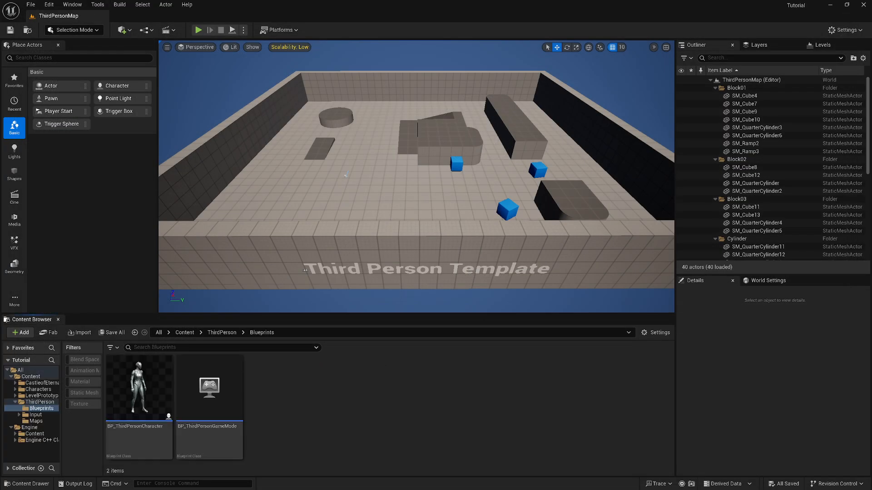
Open the BP_ThirdPersonCharacter blueprint, show its 3D viewport and select the FollowCamera component
click(153, 389)
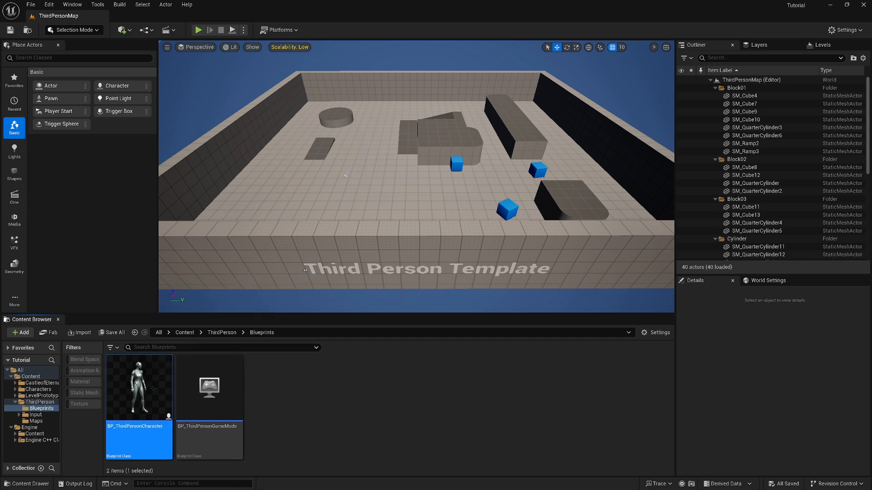
double_click(154, 390)
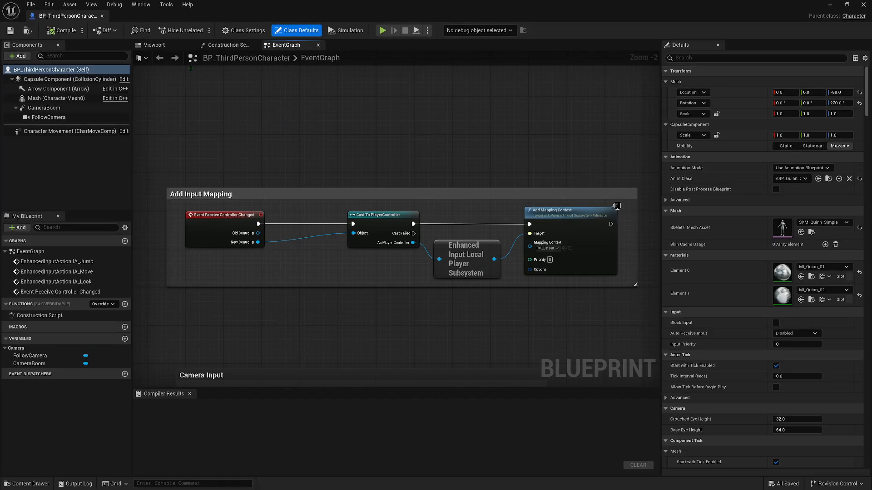
click(154, 45)
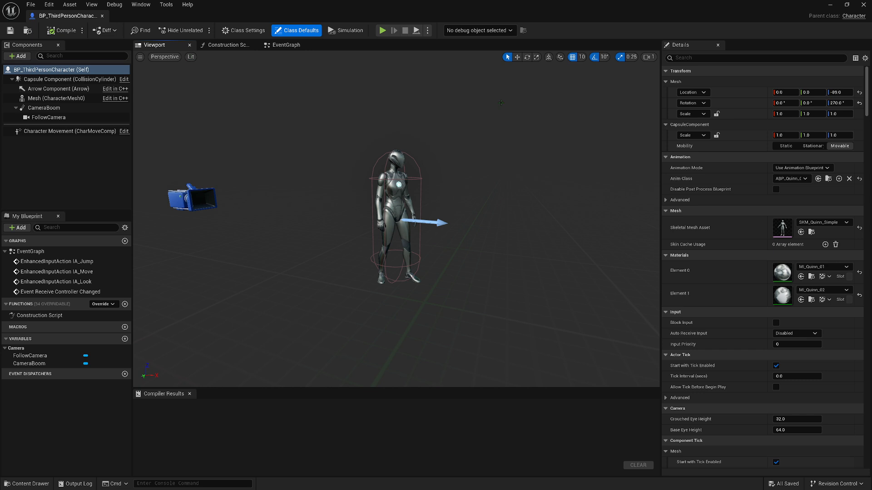
click(49, 118)
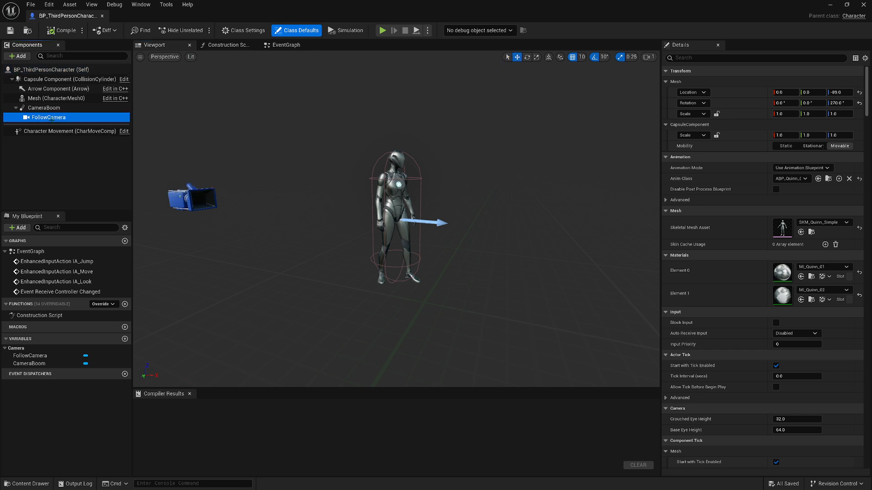
Enable Constrain Aspect Ratio on the FollowCamera and set its aspect ratio to the 640x480 (4:3, 1.33) SDTV preset
click(665, 232)
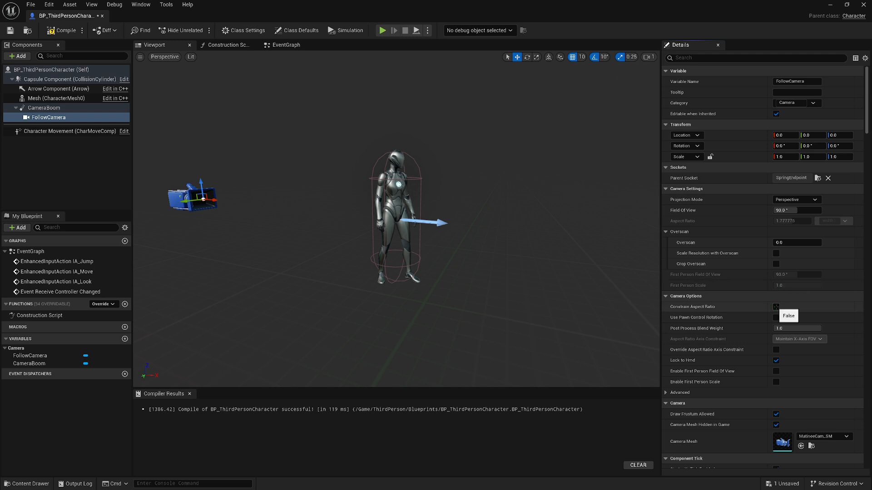
click(776, 307)
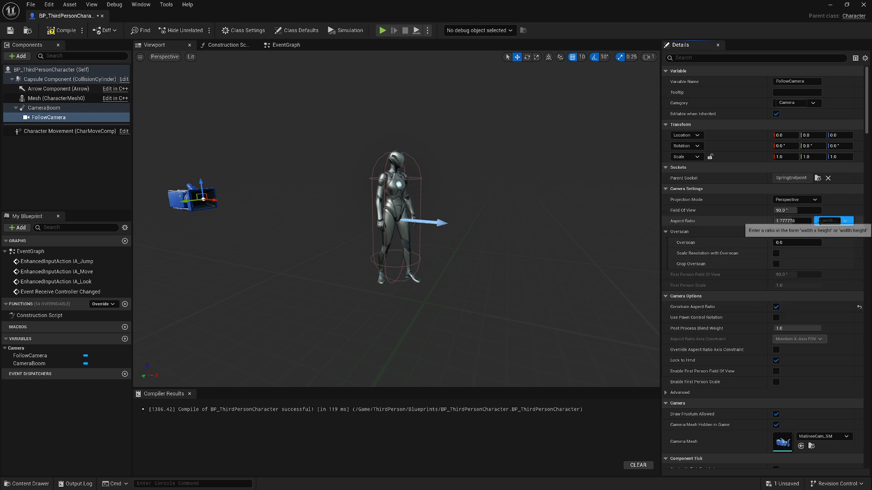
click(848, 221)
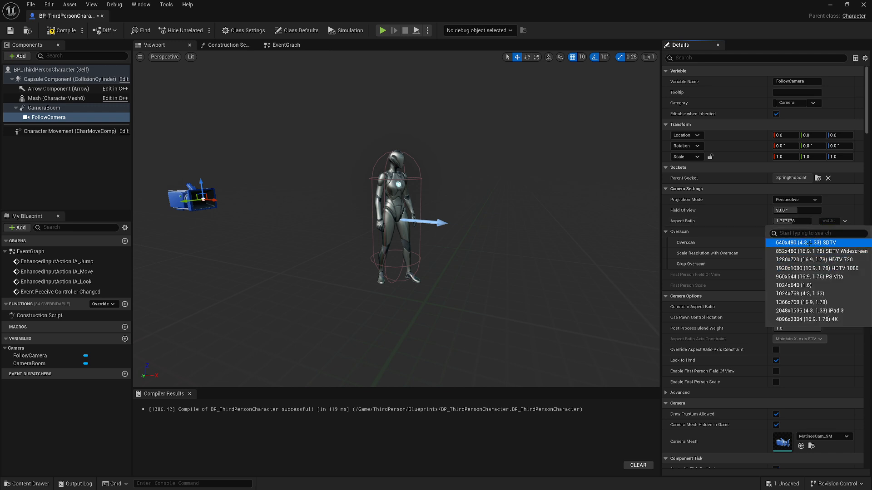
click(810, 243)
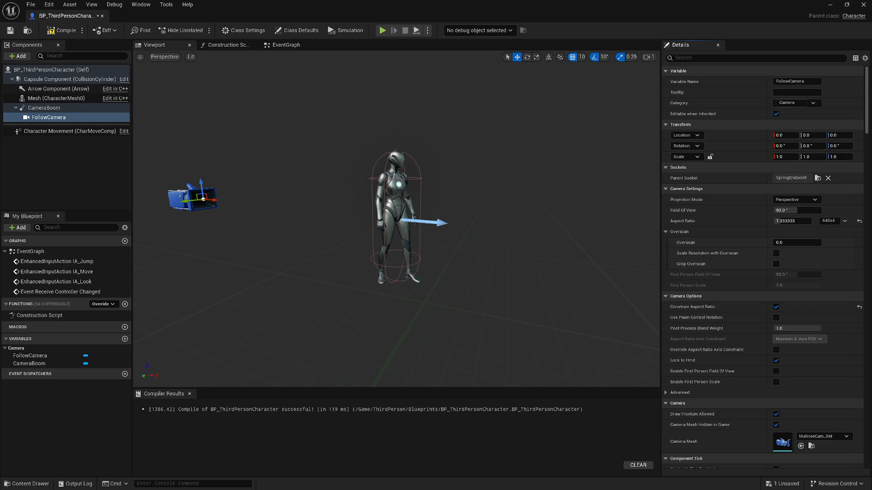
Compile and save the character blueprint, and close its editor window
click(58, 31)
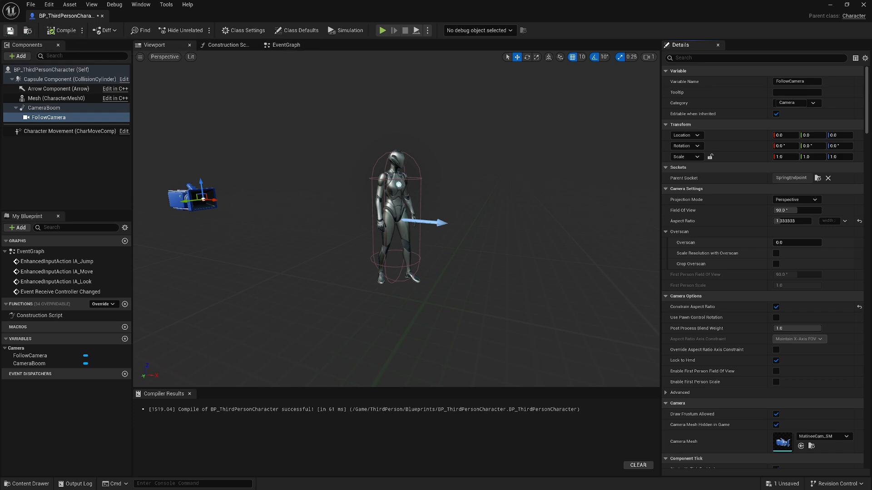
click(10, 30)
click(864, 4)
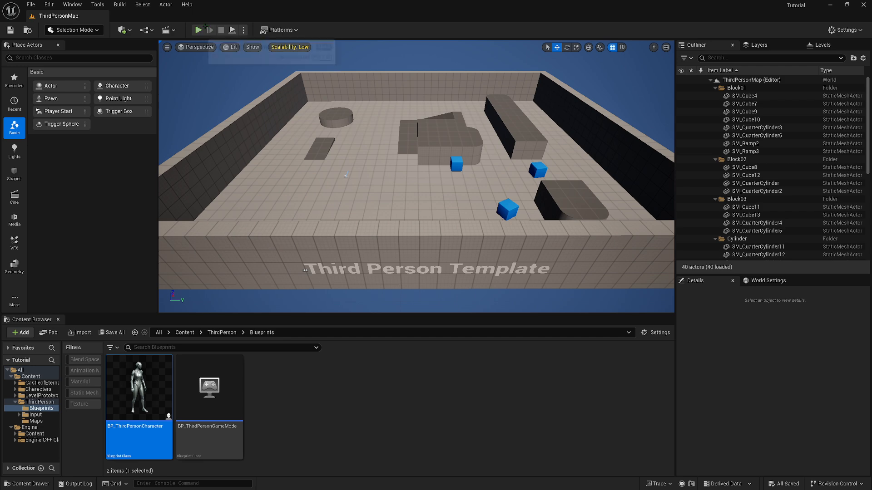
Play the level in a separate, maximized preview window, run the character around to examine the constrained camera view, and stop the preview
click(244, 30)
click(293, 71)
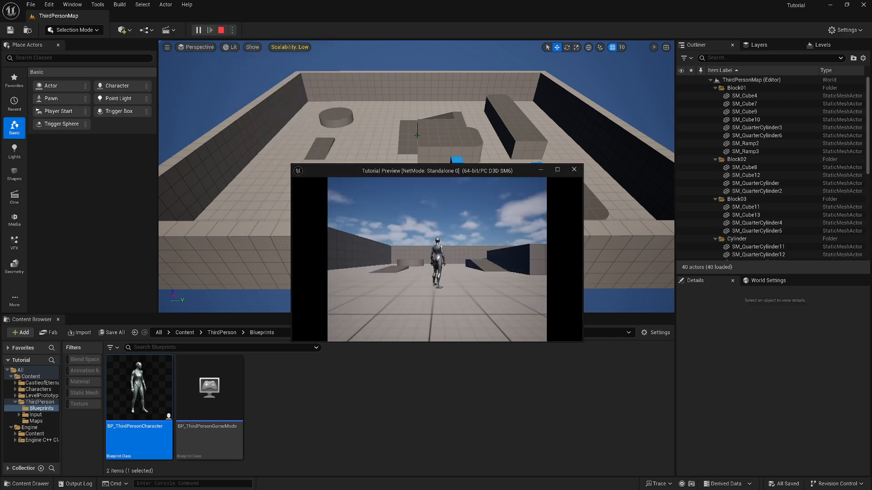
double_click(558, 169)
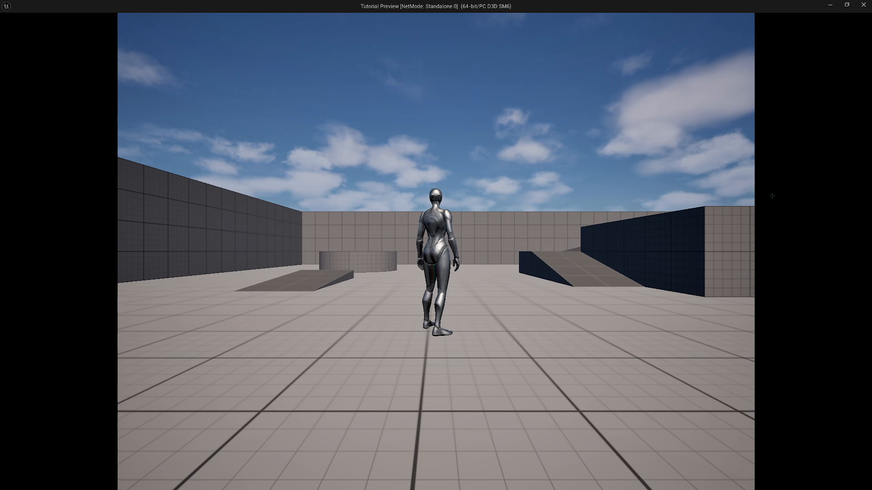
click(780, 145)
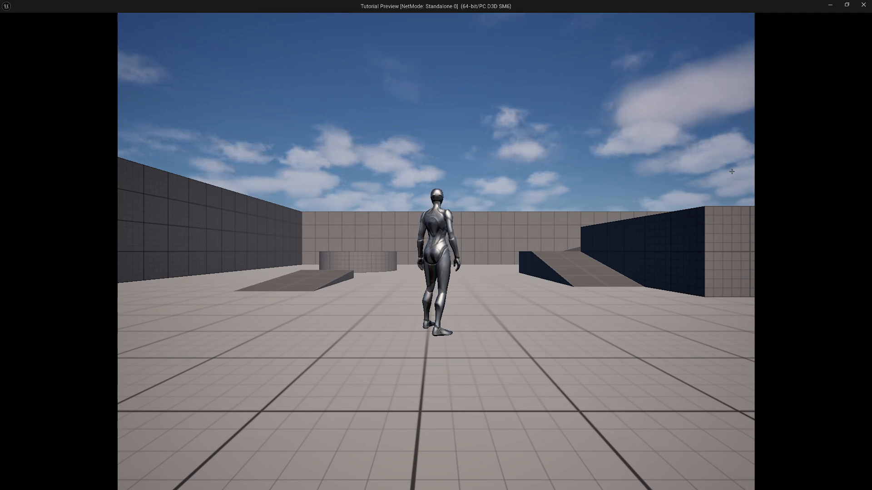
key(w)
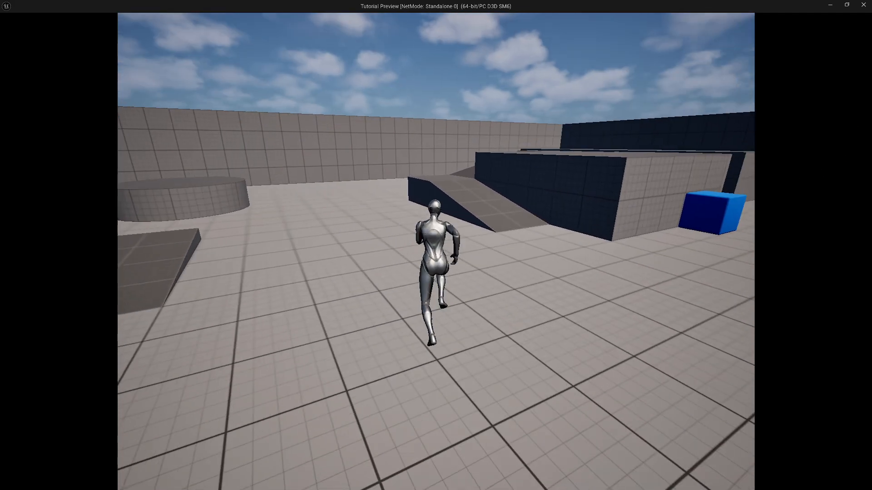
key(w)
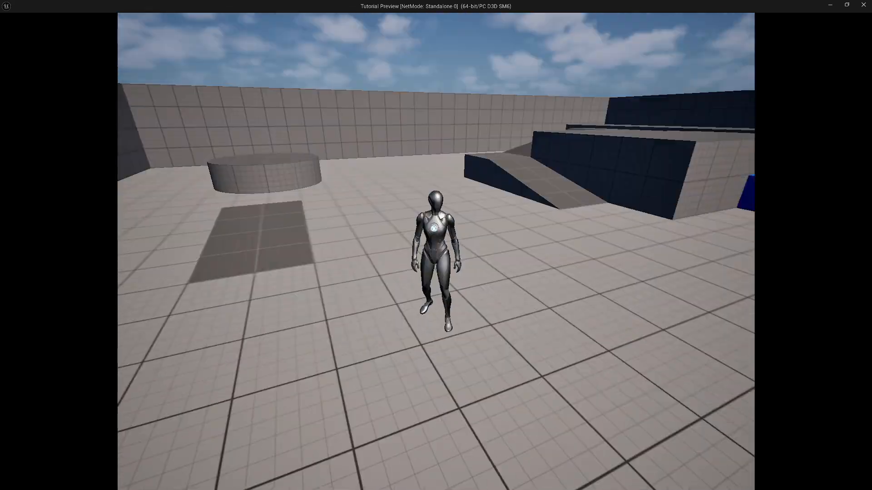
key(w)
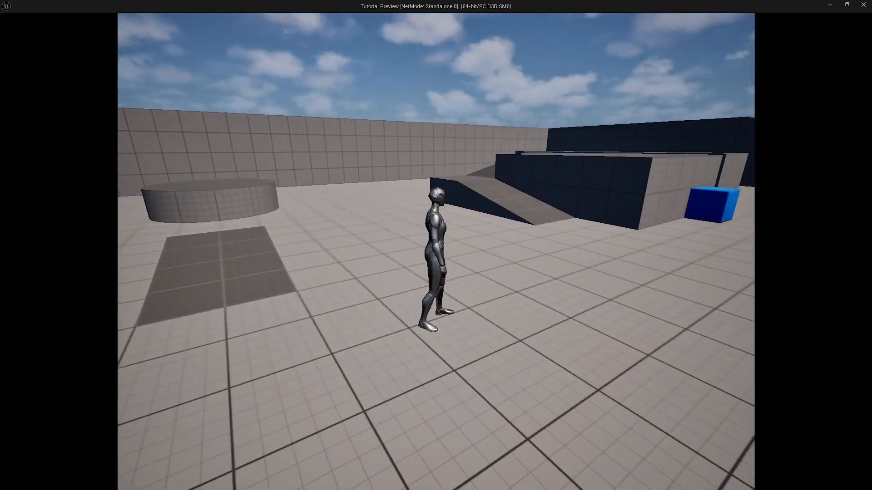
key(Escape)
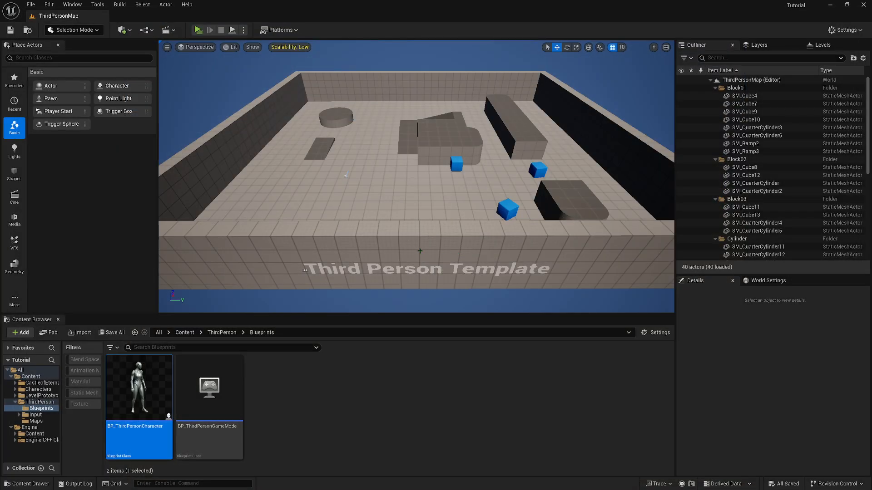
click(367, 430)
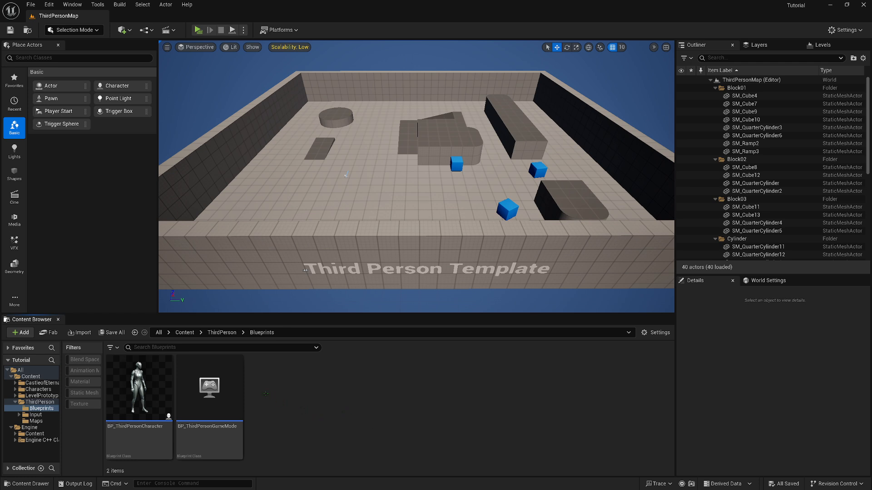
right_click(153, 392)
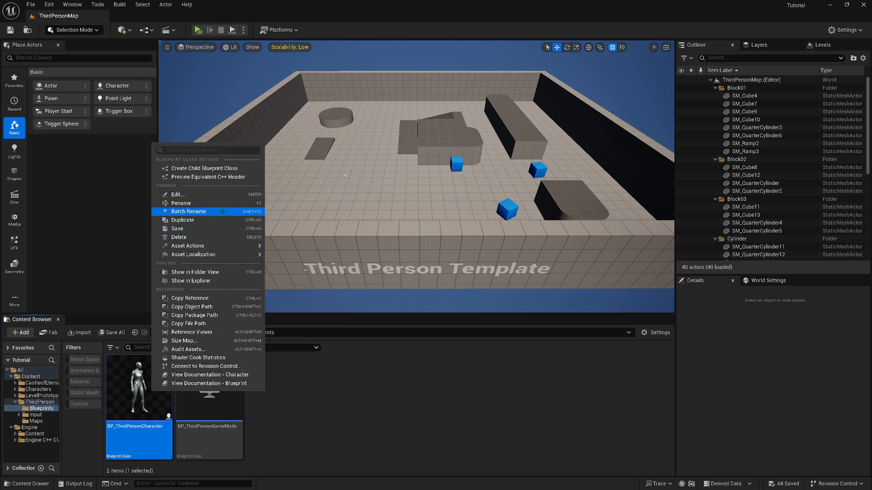
click(443, 394)
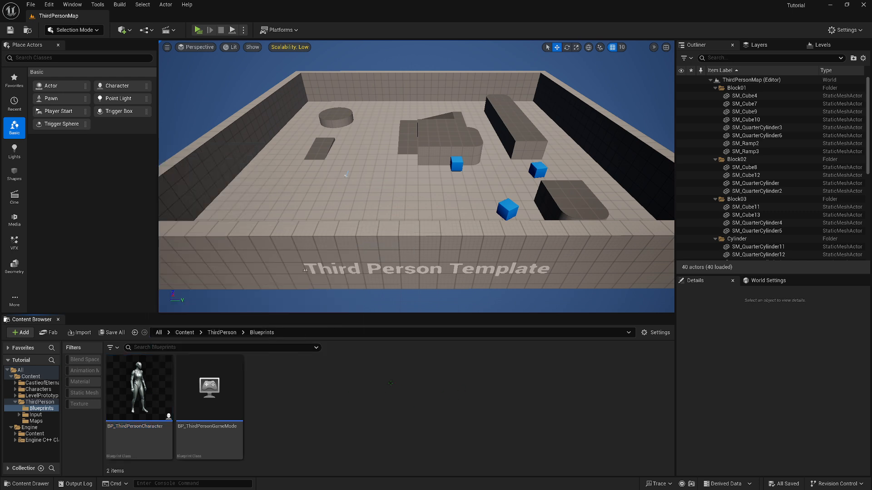
Show the BP_ThirdPersonCharacter asset's location on disk in File Explorer and maximize that window
right_click(148, 391)
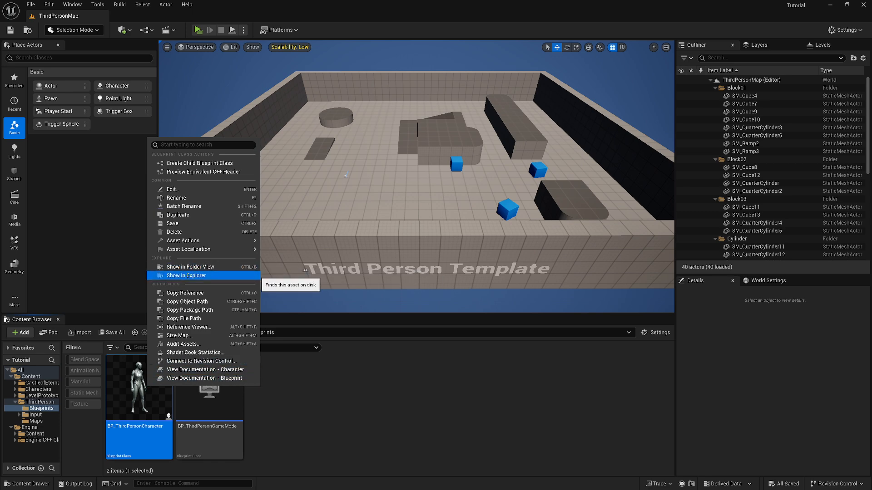
click(188, 276)
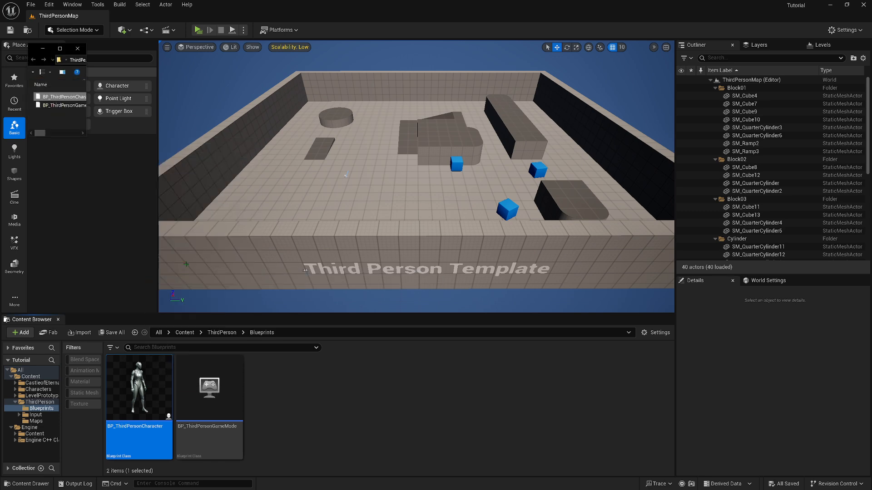
click(59, 48)
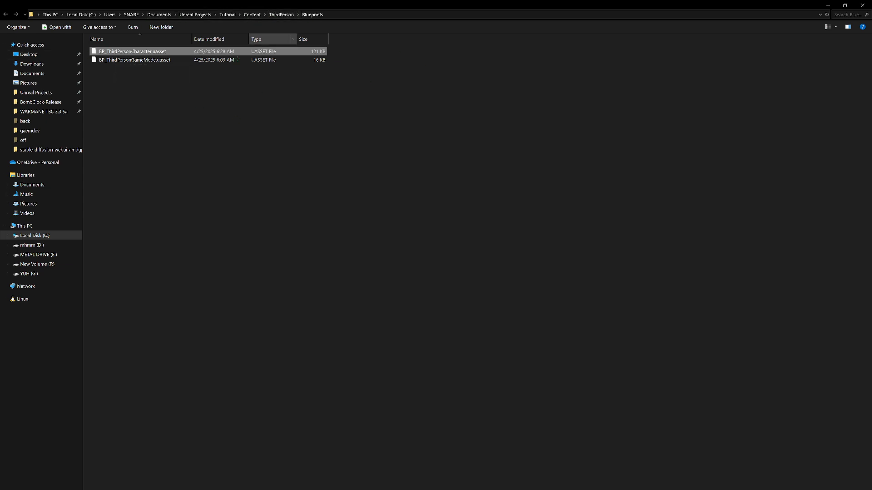
Open DefaultEngine.ini from the Tutorial project's Config folder in Notepad and maximize its window
click(196, 15)
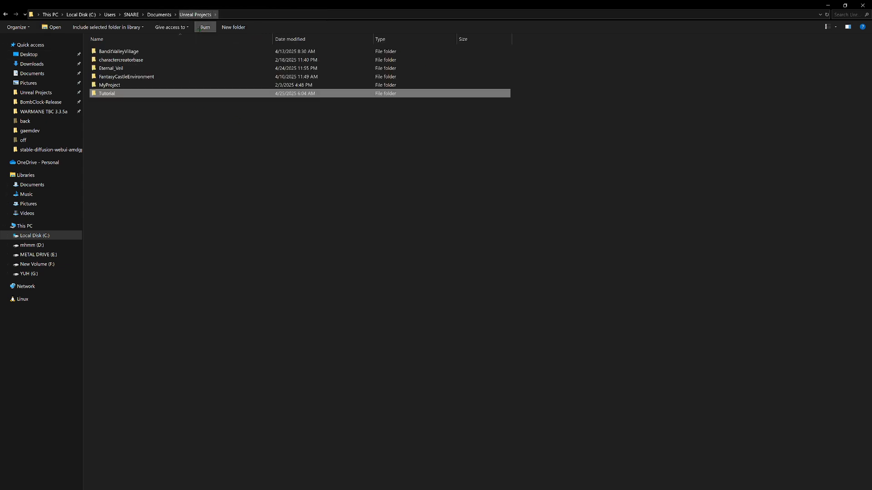
double_click(111, 94)
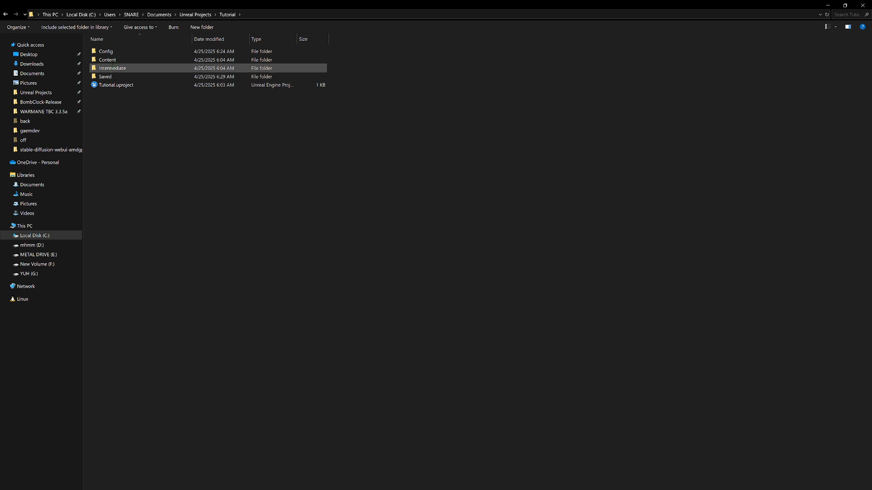
double_click(110, 52)
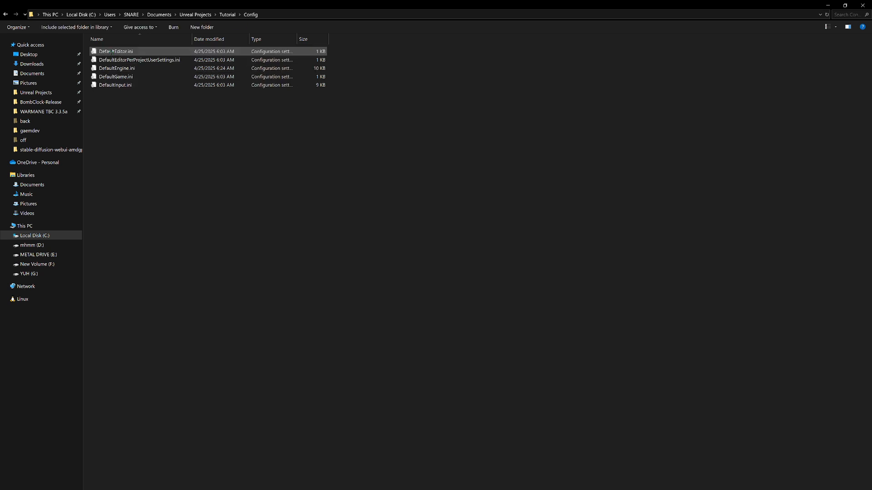
right_click(116, 68)
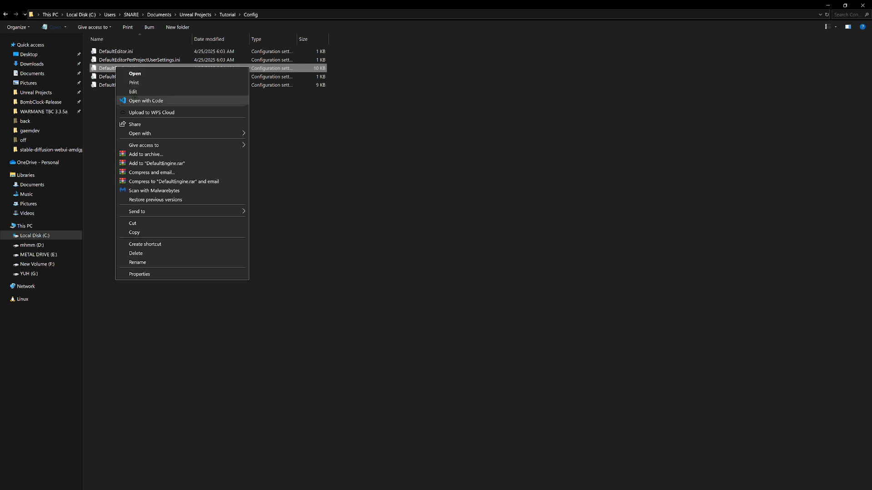
mouse_move(140, 133)
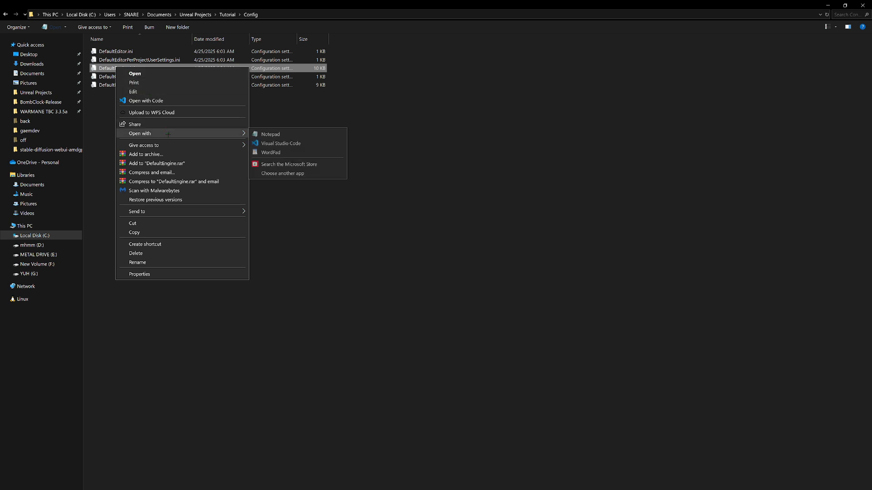
click(275, 134)
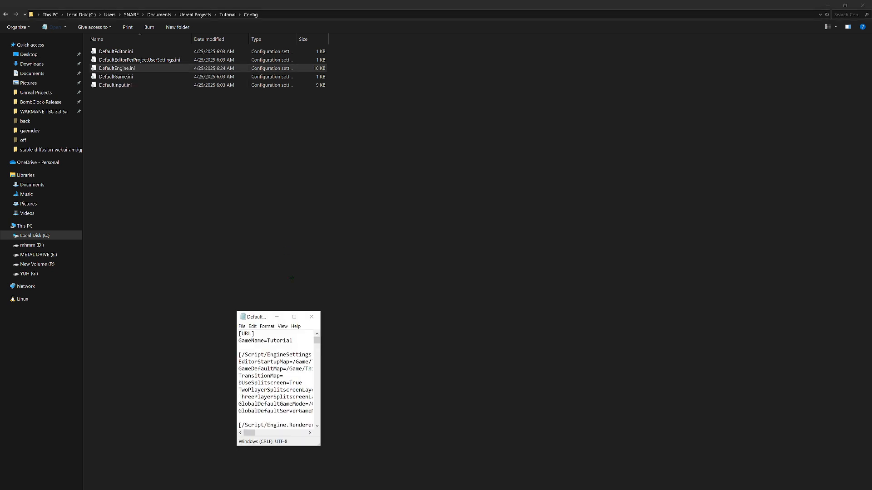
click(295, 317)
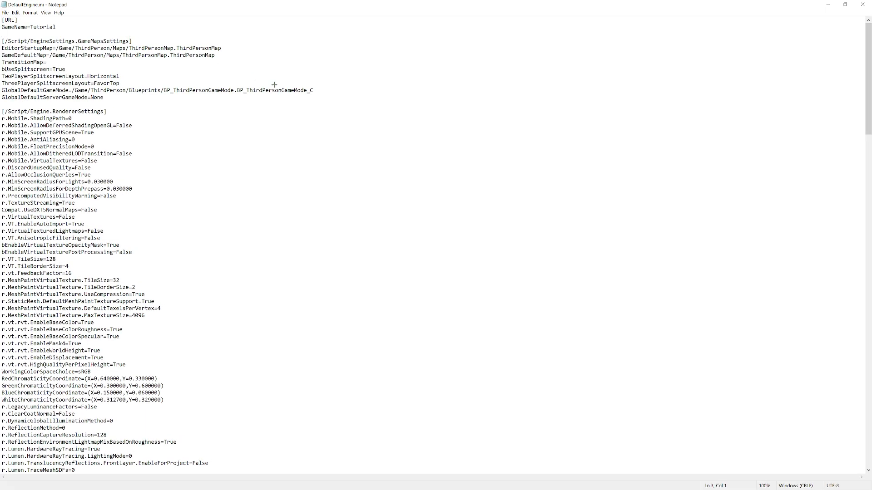
Search the file for temporalAA and set r.TemporalAA.Upsampling to False
key(ctrl+f)
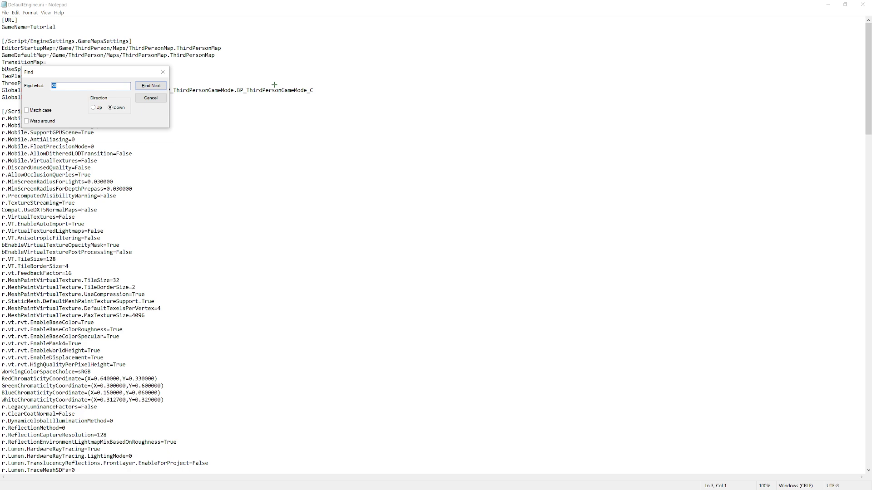
text(temporalAA)
click(150, 85)
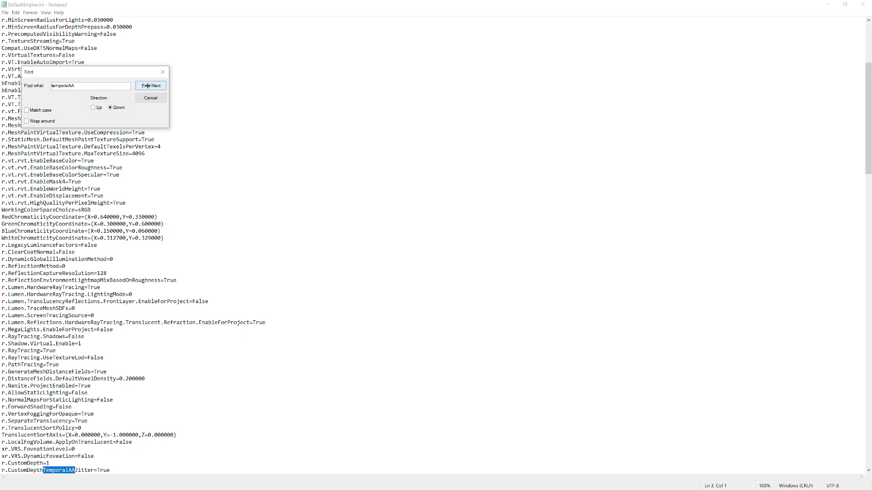
click(147, 85)
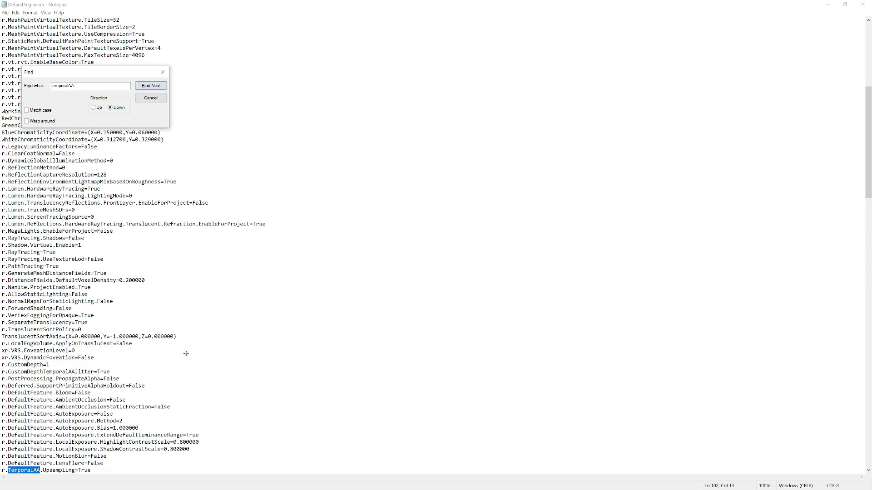
scroll(175, 372, down, 1)
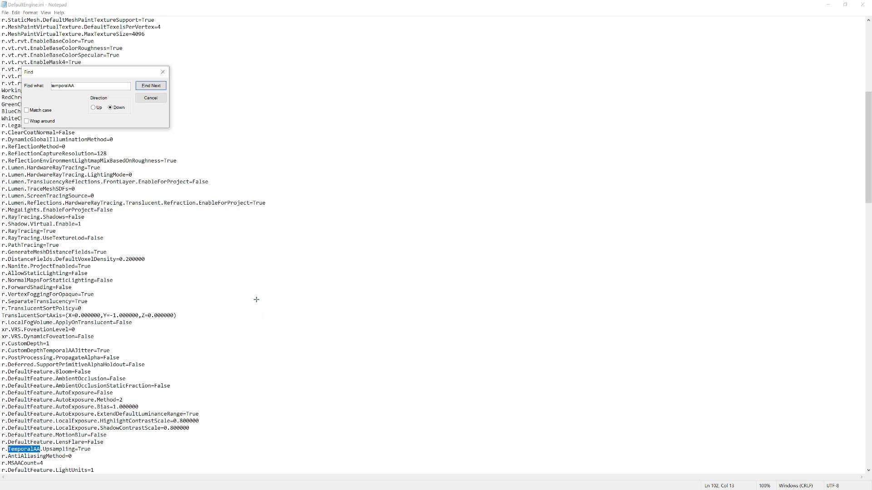
click(157, 98)
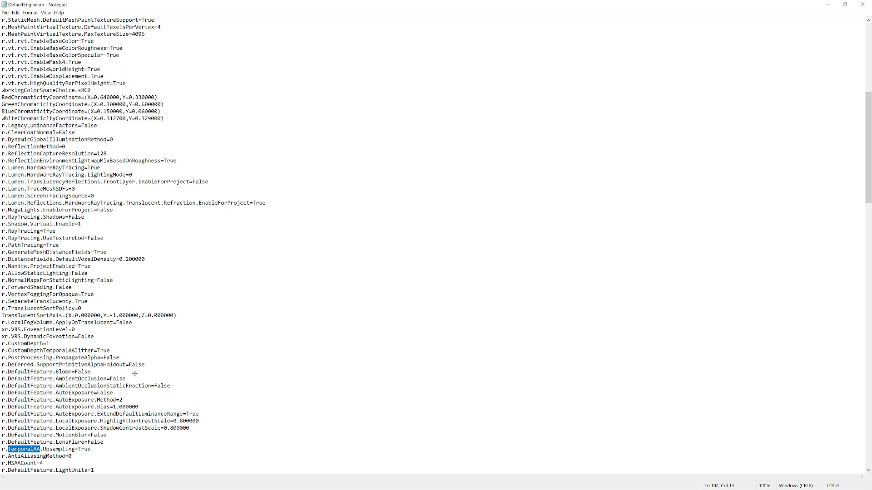
click(93, 449)
key(BackSpace)
key(BackSpace)
key(BackSpace)
key(BackSpace)
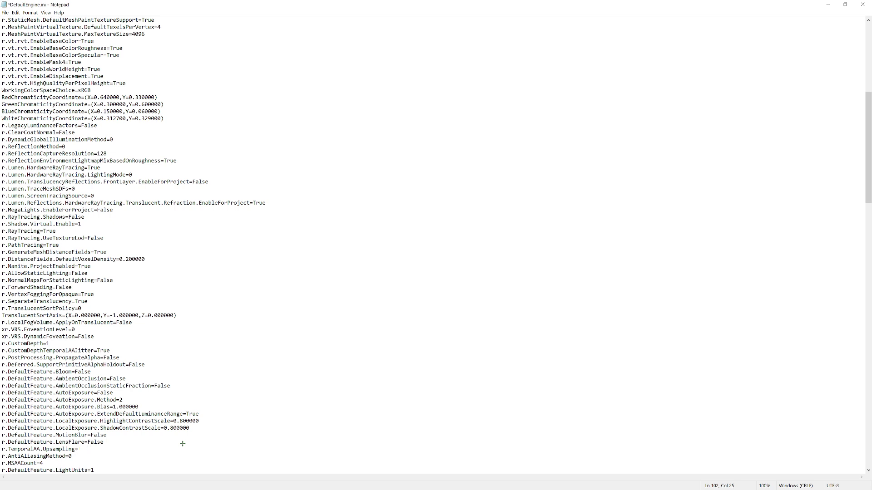
text(False)
Set r.MSAACount to 1 in the renderer settings
click(80, 456)
scroll(80, 456, down, 1)
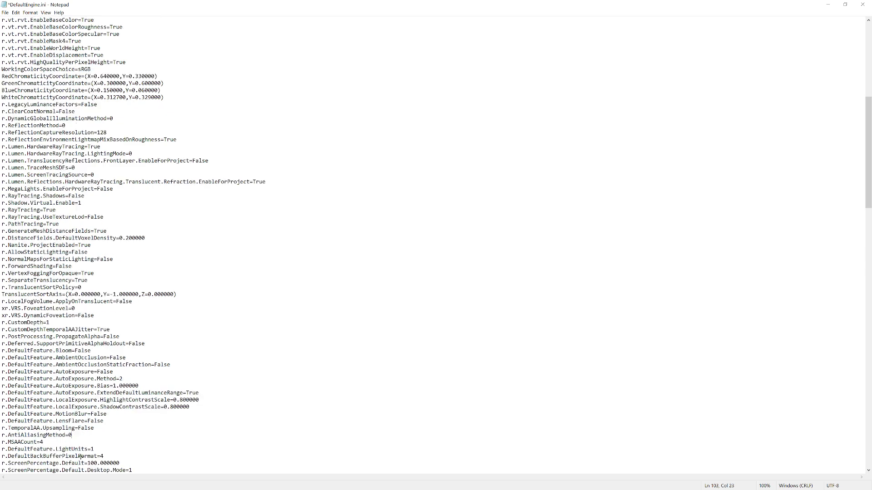
scroll(80, 456, down, 1)
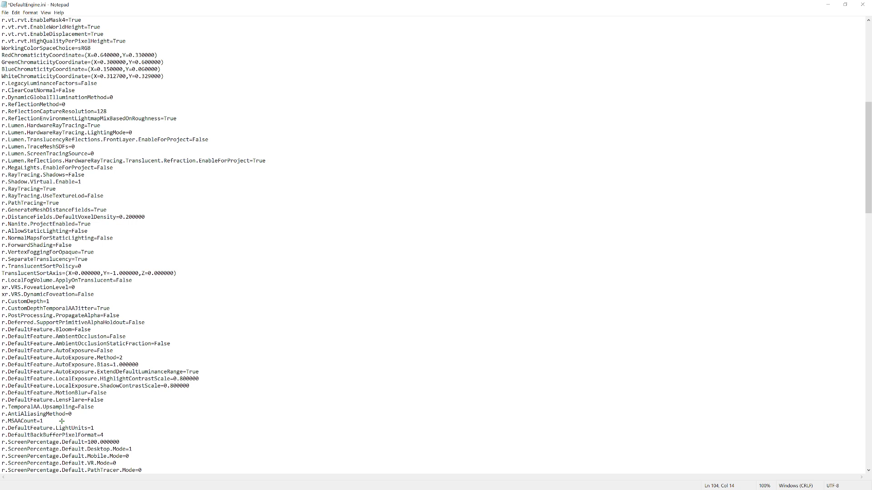
Add the line r.Upscale.Quality=0 directly below r.MSAACount
key(Return)
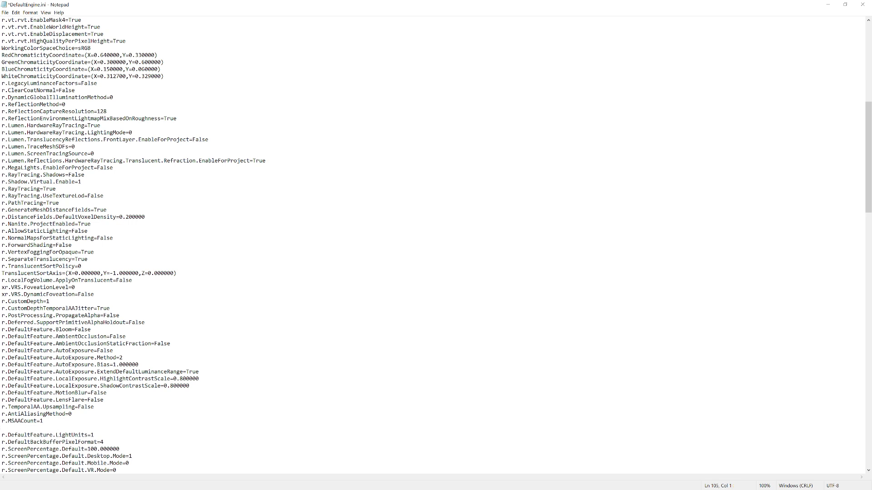
text(r.Upscale.Quality=0)
Add the line r.ScreenPercentage=25 below the upscale quality entry and save the config file
key(Return)
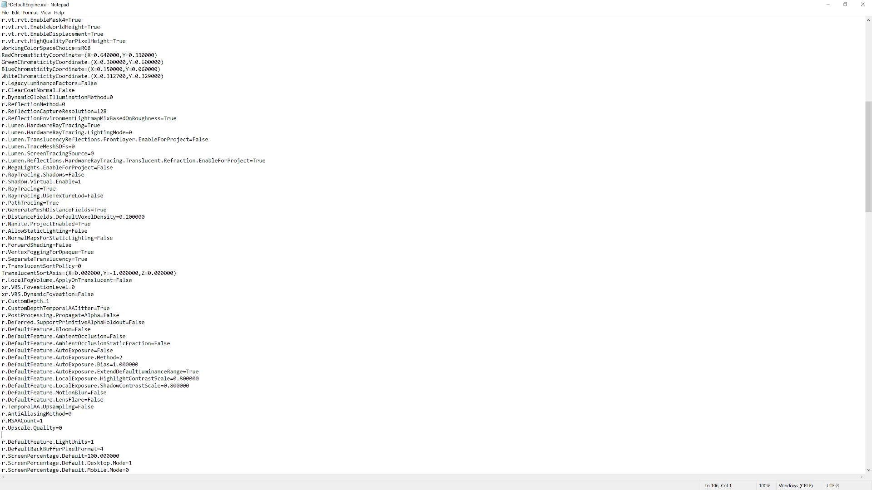
text(r.ScreenPercentage=25)
key(ctrl+s)
Switch to Unreal Editor, play the level as a Standalone Game to examine the effect of the config changes, and leave the game
key(alt+Tab)
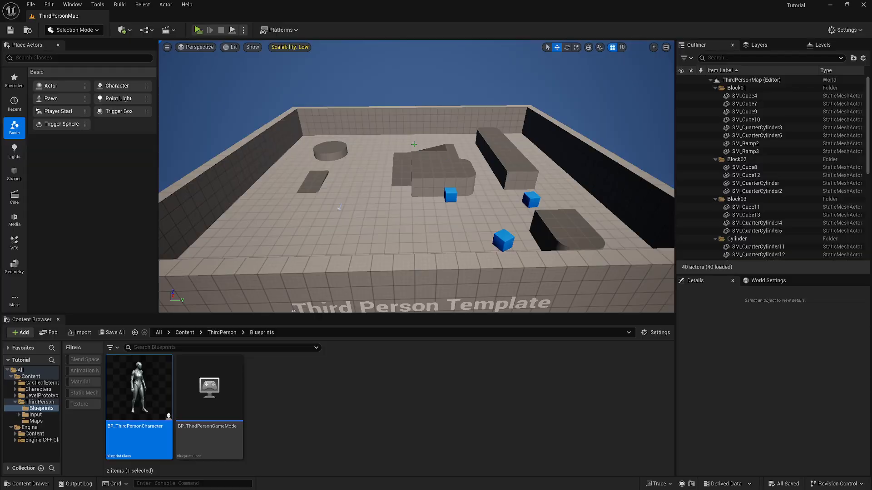
right_drag(413, 144, 415, 144)
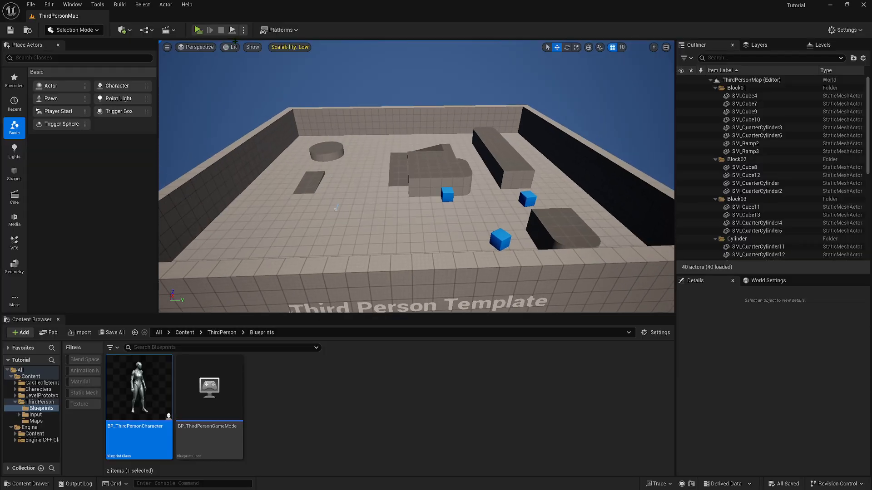
click(243, 30)
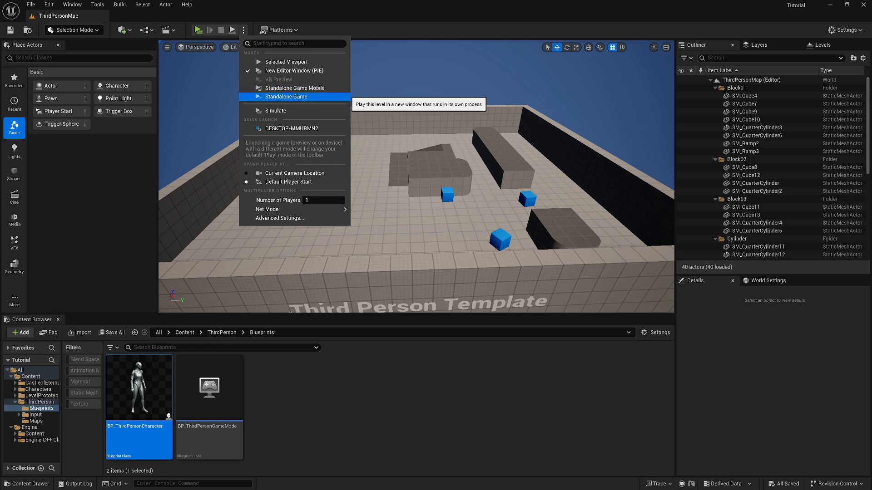
click(286, 96)
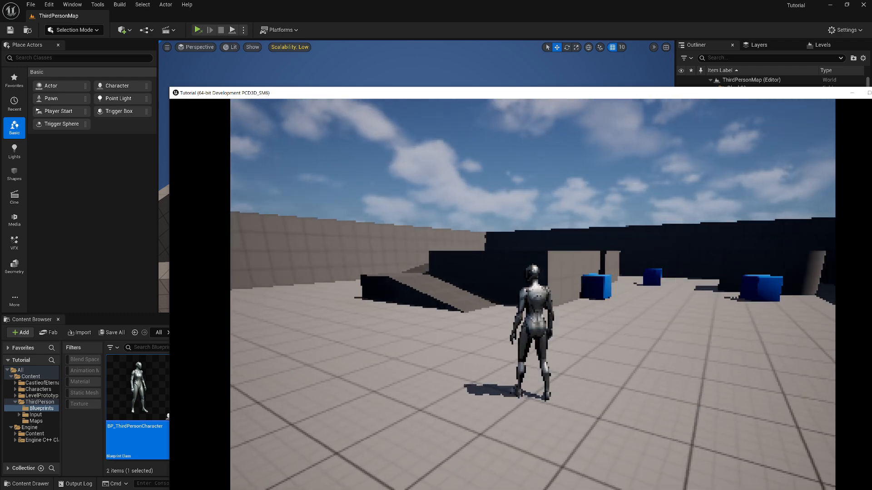
key(Escape)
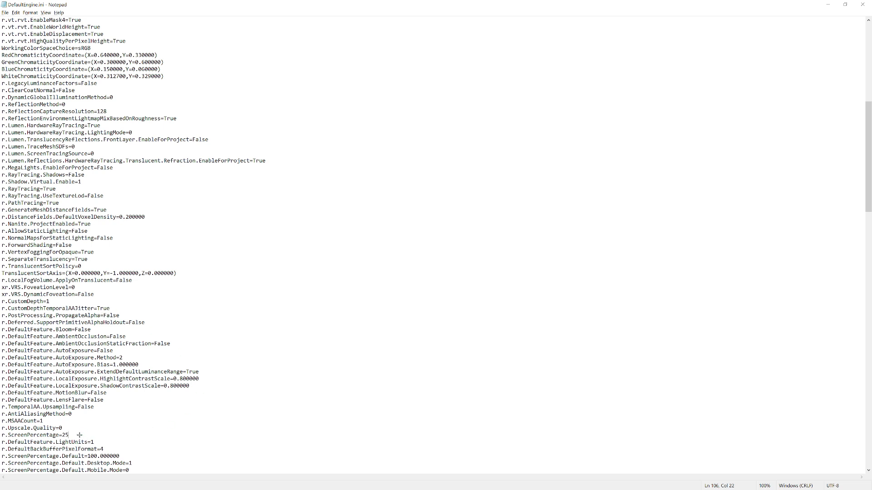
Set r.ScreenPercentage to 100 in DefaultEngine.ini, save the file, and close Notepad
key(BackSpace)
key(BackSpace)
text(100)
key(ctrl+s)
click(862, 4)
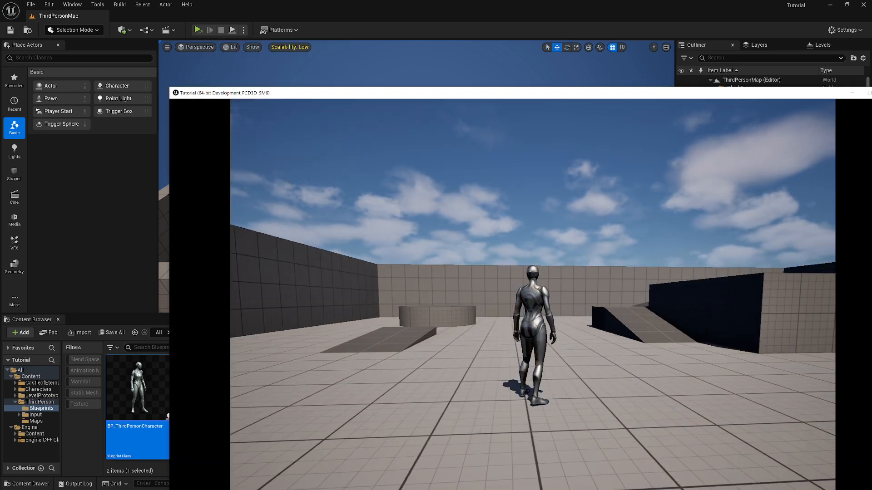
Close the standalone game window and create a folder named Pixels inside the Content folder
right_click(382, 94)
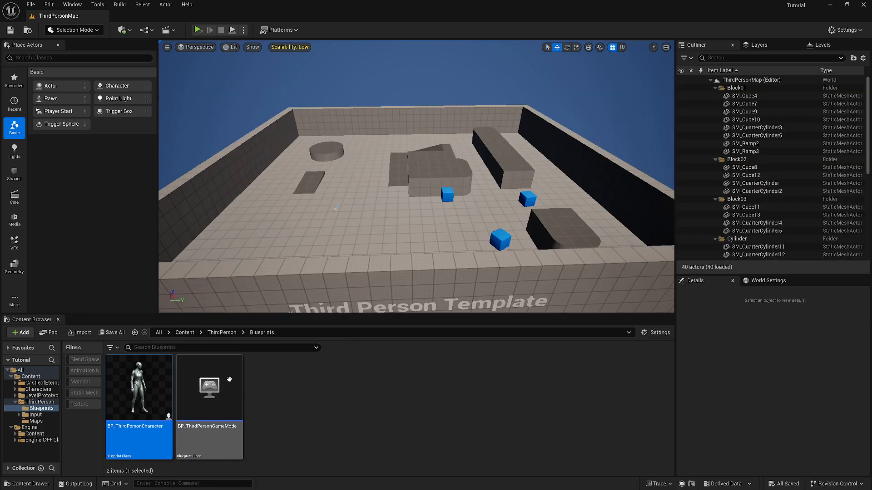
click(321, 396)
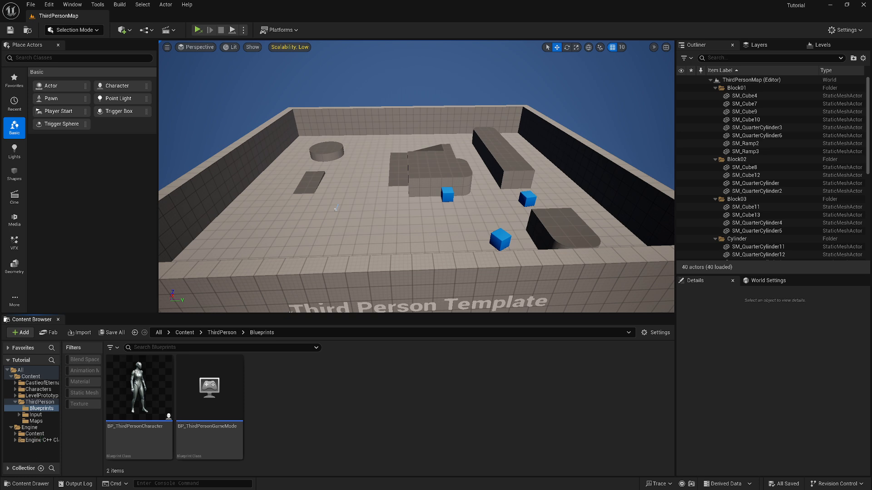
click(30, 377)
right_click(30, 376)
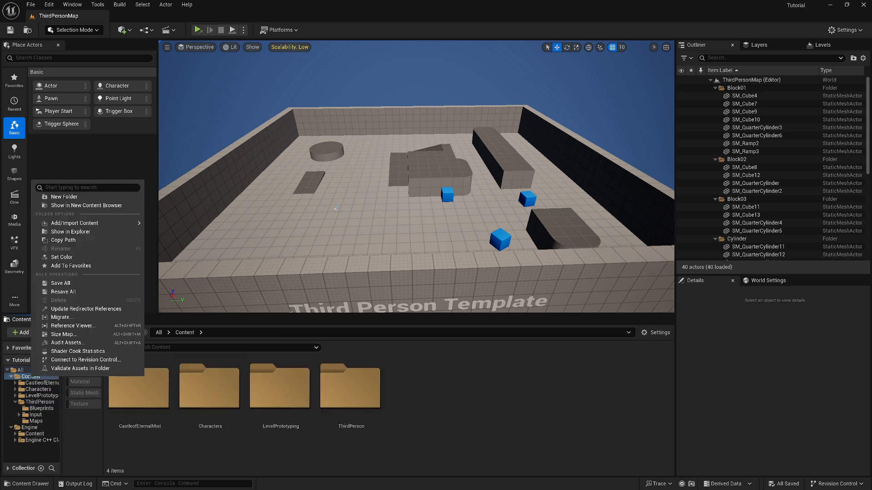
click(80, 196)
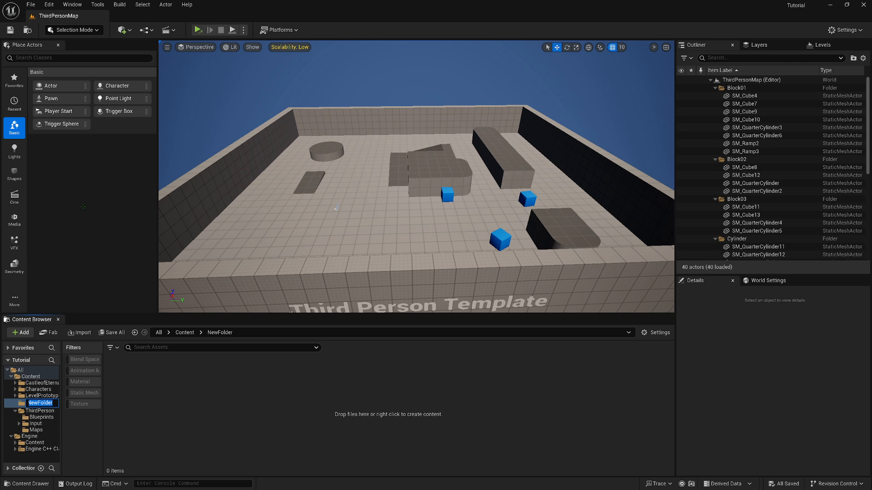
text(Pixels)
key(Return)
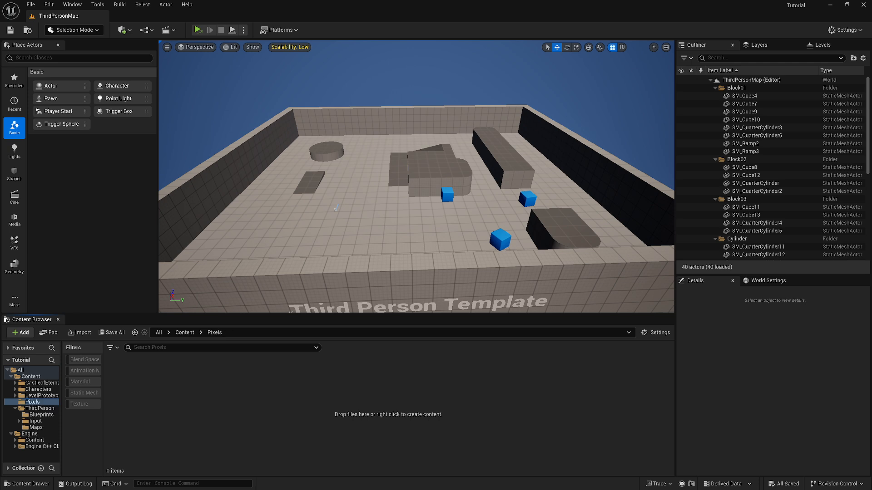
Create a material named MM_Pixels in the Pixels folder
right_click(306, 398)
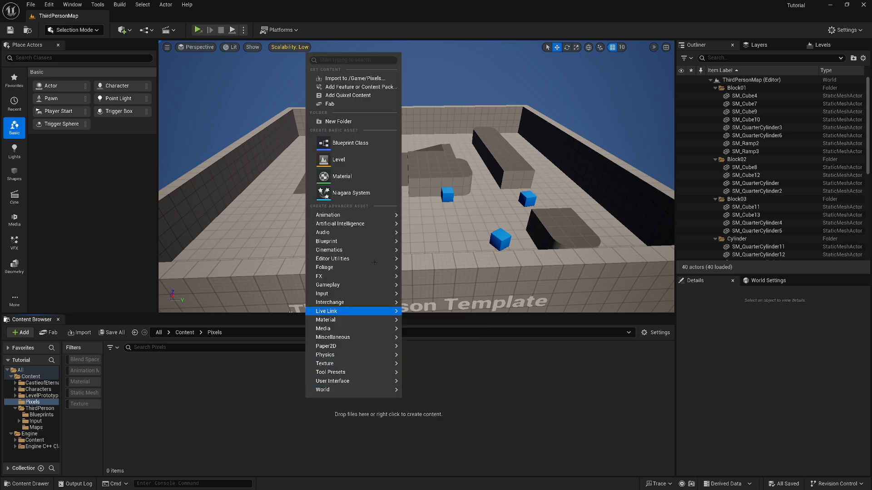
click(349, 177)
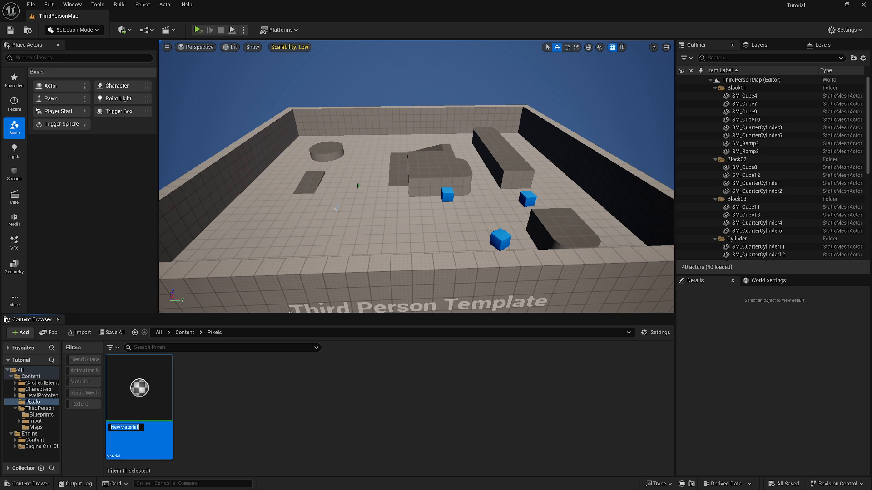
text(MM_Pixels)
key(Return)
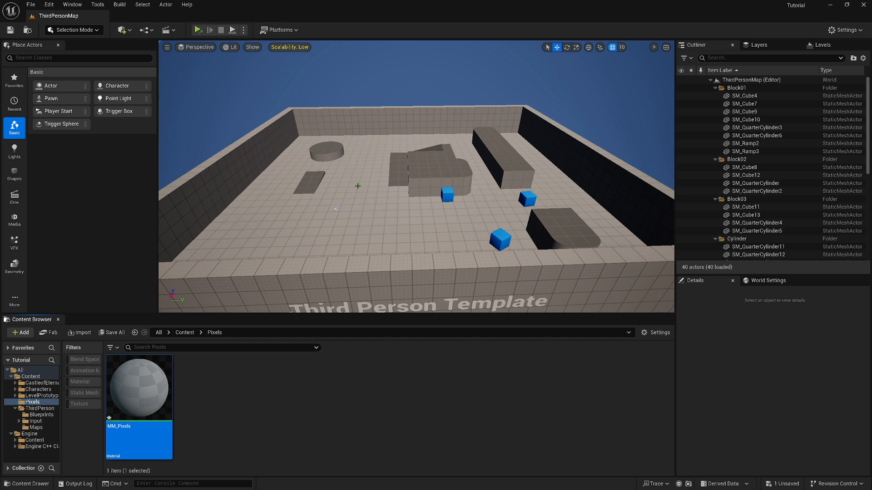
Open the MM_Pixels material and set its Material Domain to Post Process
double_click(150, 387)
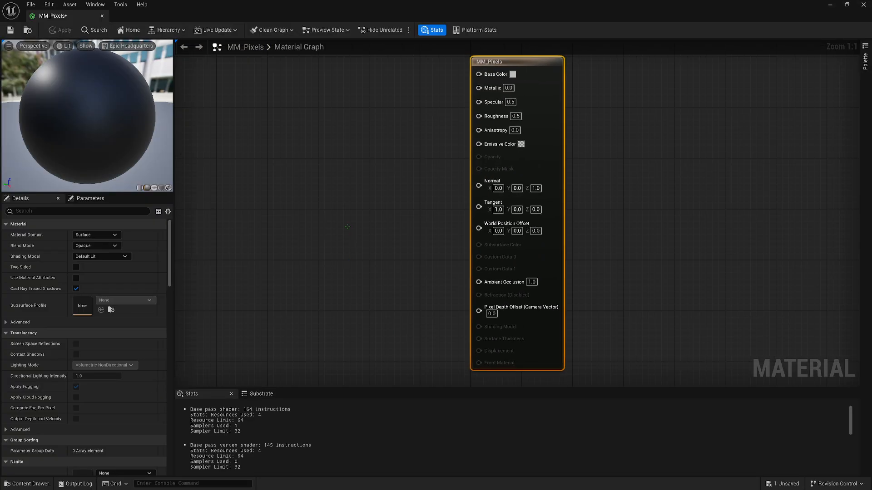
right_drag(347, 226, 539, 227)
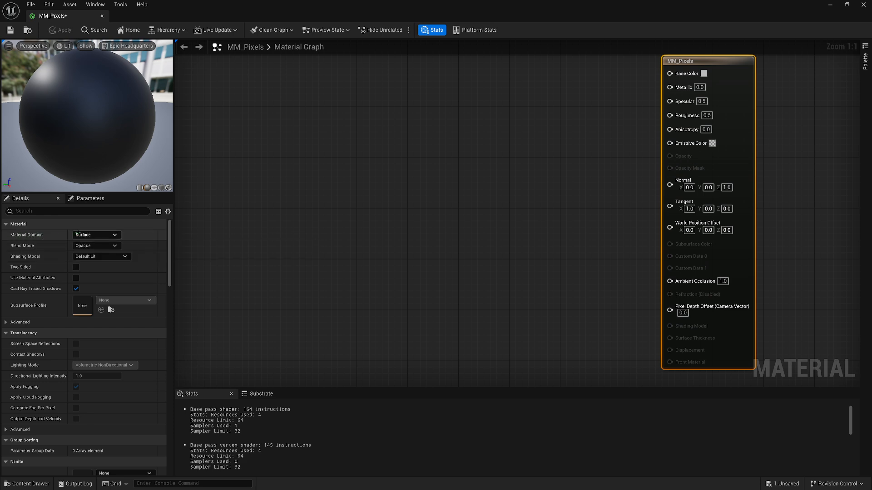
click(95, 235)
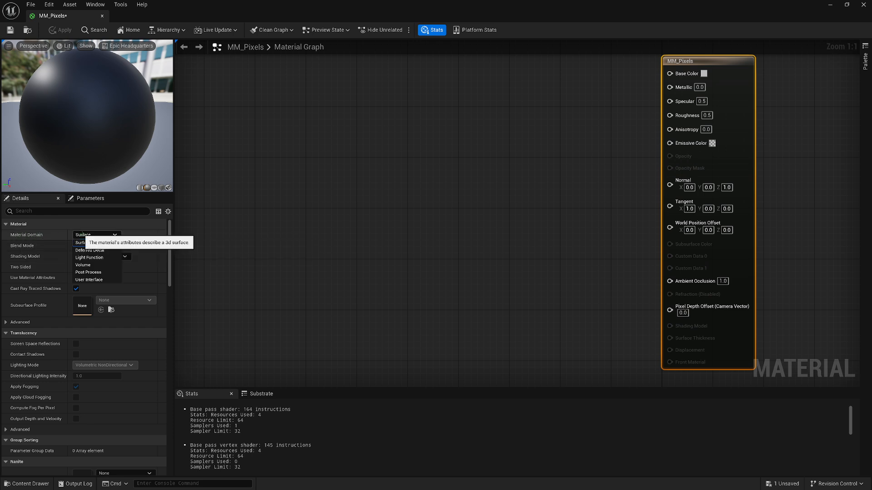
click(91, 272)
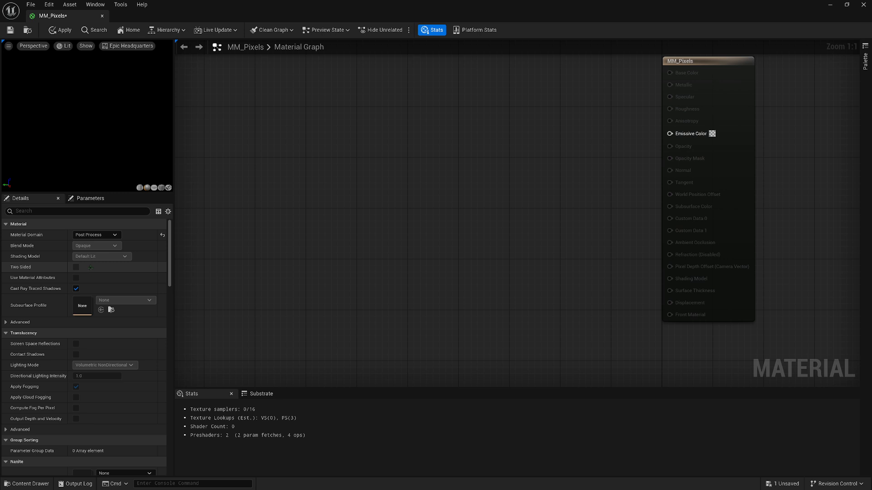
Add a constant node to the material graph, convert it to a parameter, and name it PixelHeigth
right_drag(230, 233, 283, 246)
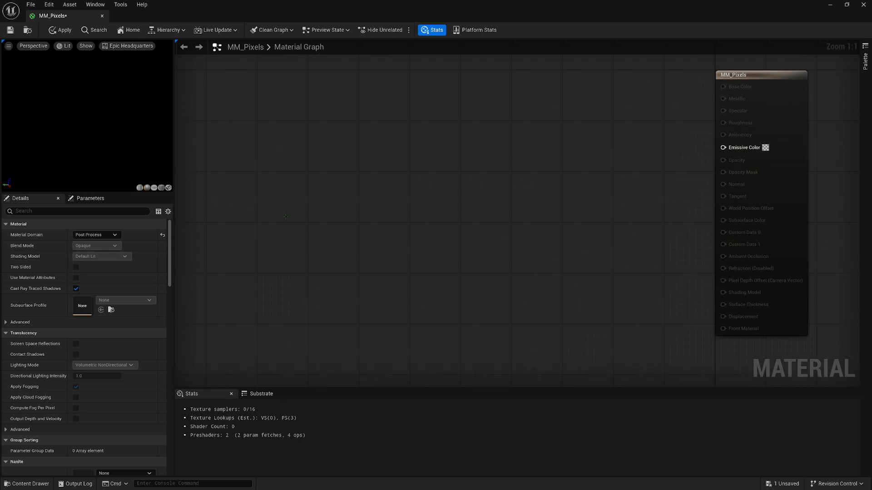
click(255, 121)
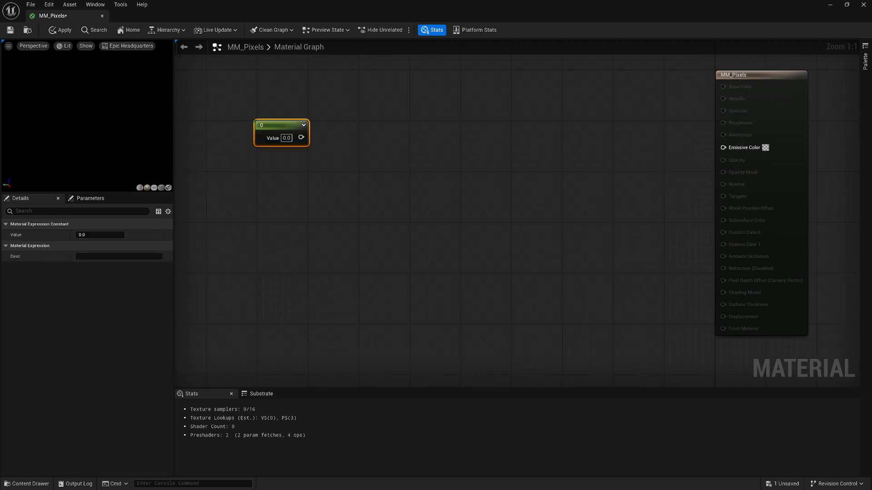
right_click(269, 129)
click(291, 153)
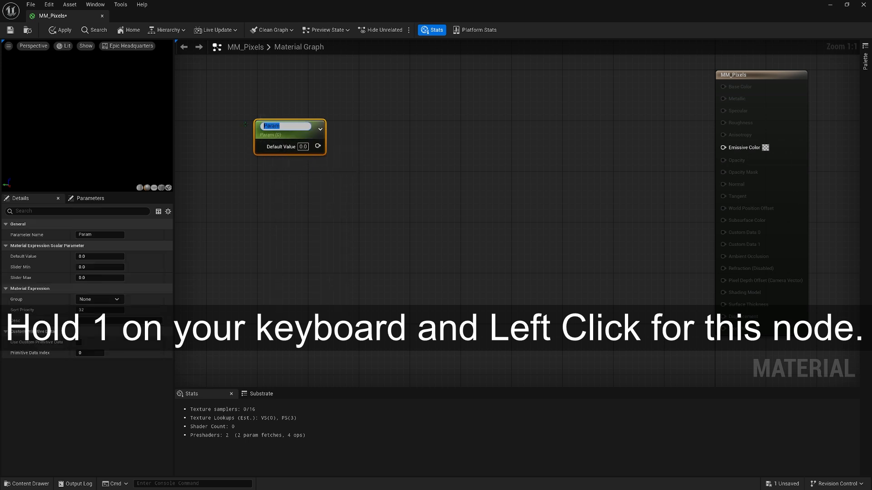
text(PixelHei)
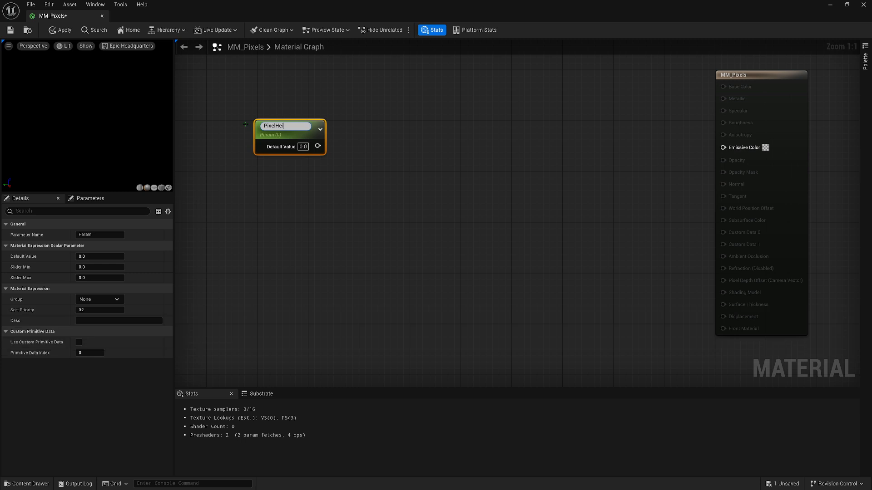
text(gth)
key(Return)
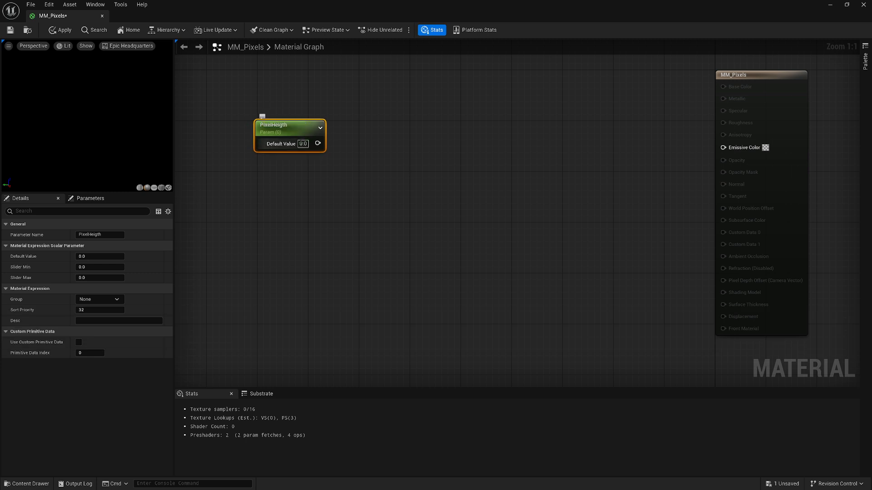
Set the PixelHeigth parameter's default value to 256 and assign it to a group named Resolution
click(302, 144)
text(256)
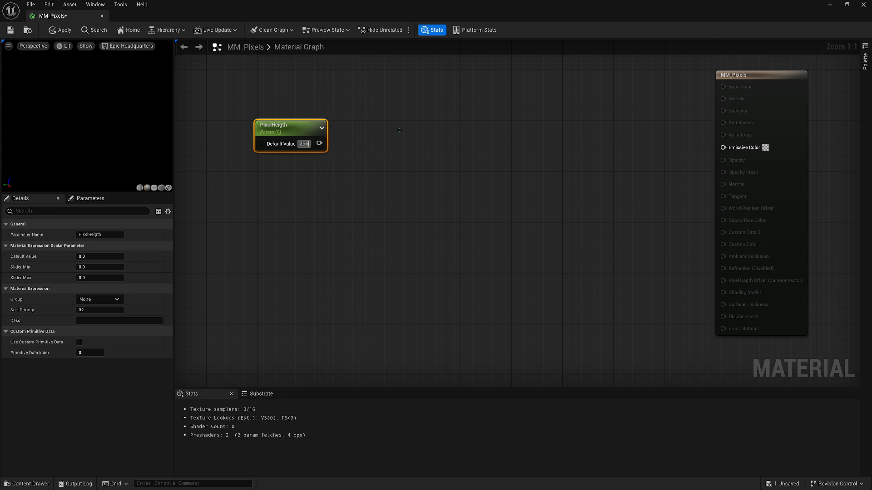
key(Return)
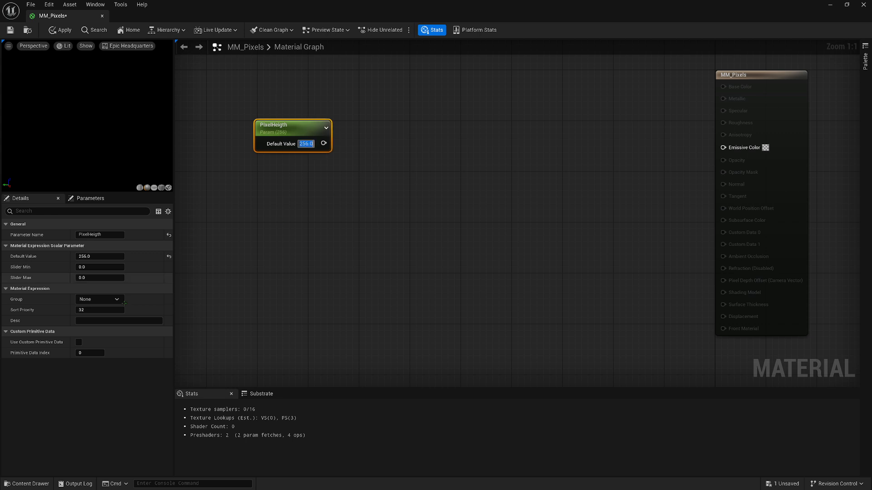
click(100, 299)
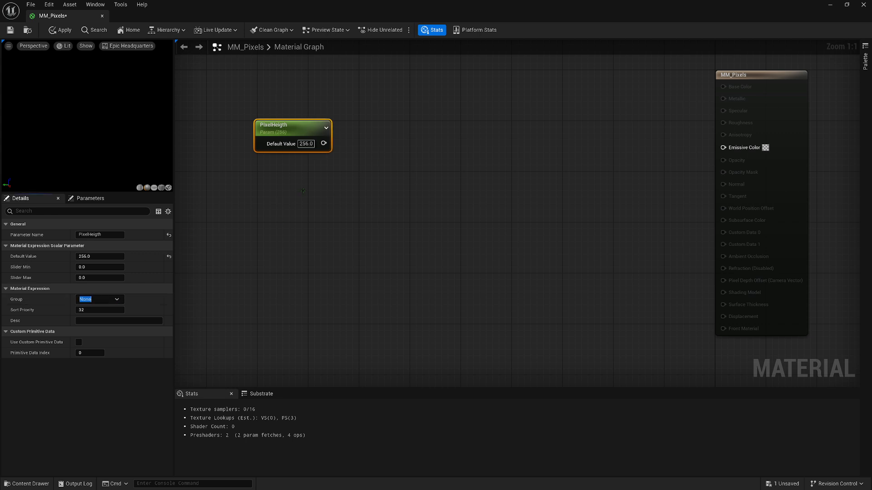
text(Resolution)
Duplicate the PixelHeigth parameter, place the copy just below the original, and rename it PixelWidth
key(ctrl+d)
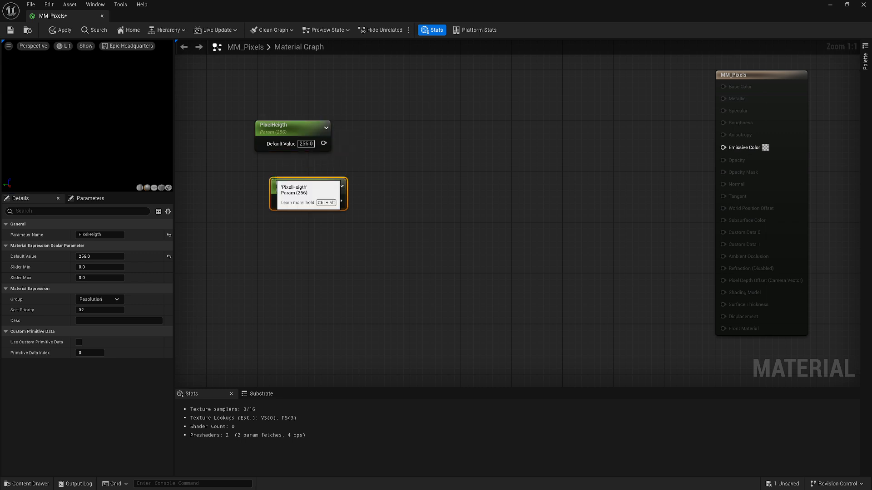
drag(280, 169, 273, 163)
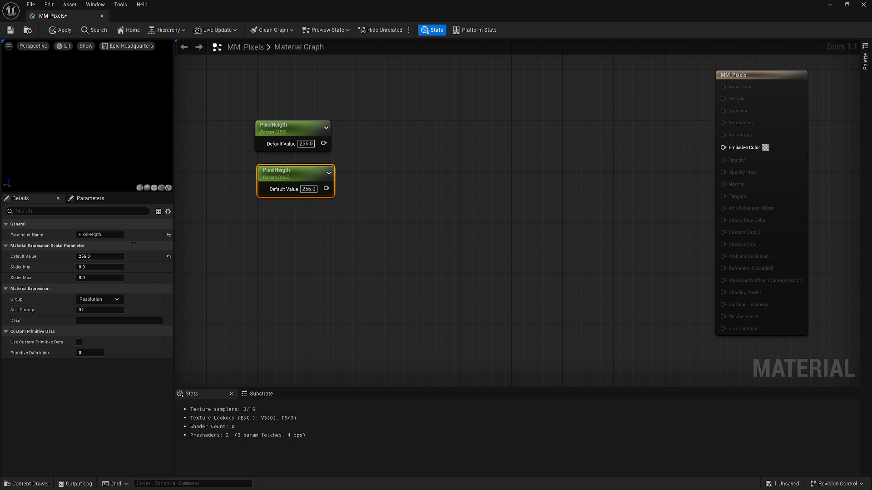
click(117, 235)
key(BackSpace)
key(BackSpace)
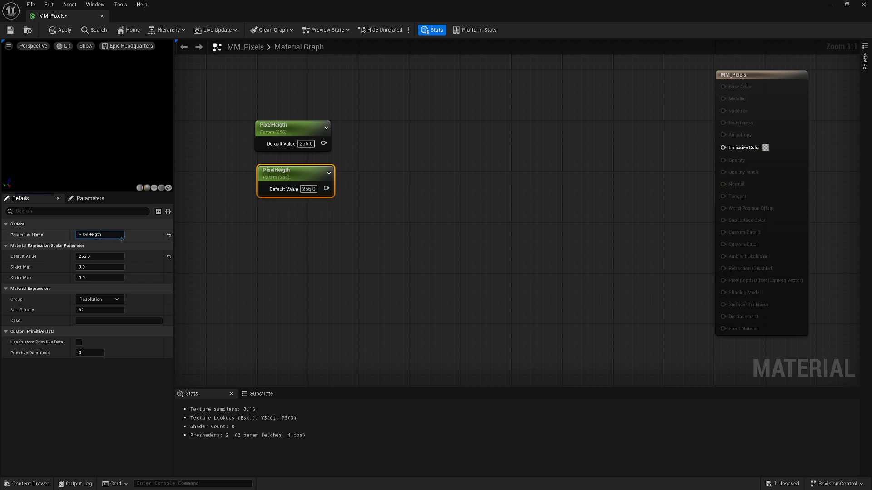
key(BackSpace)
key(BackSpace)
key(BackSpace)
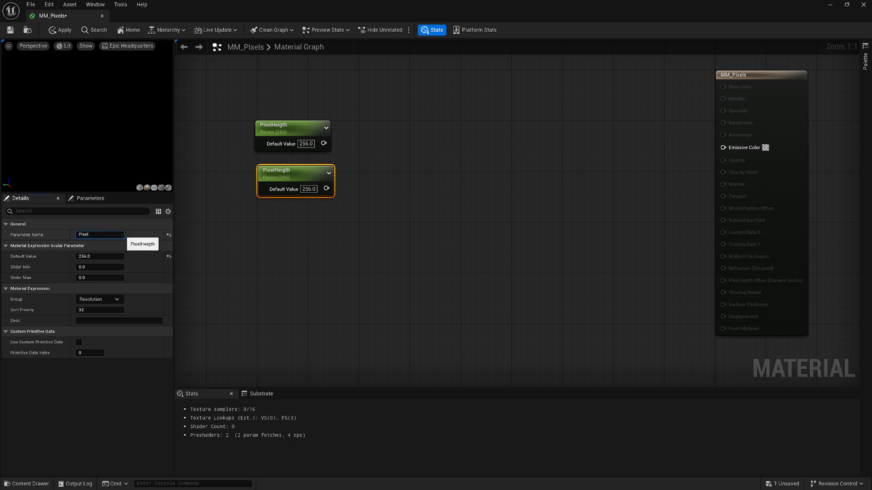
text(Width)
key(Return)
click(365, 146)
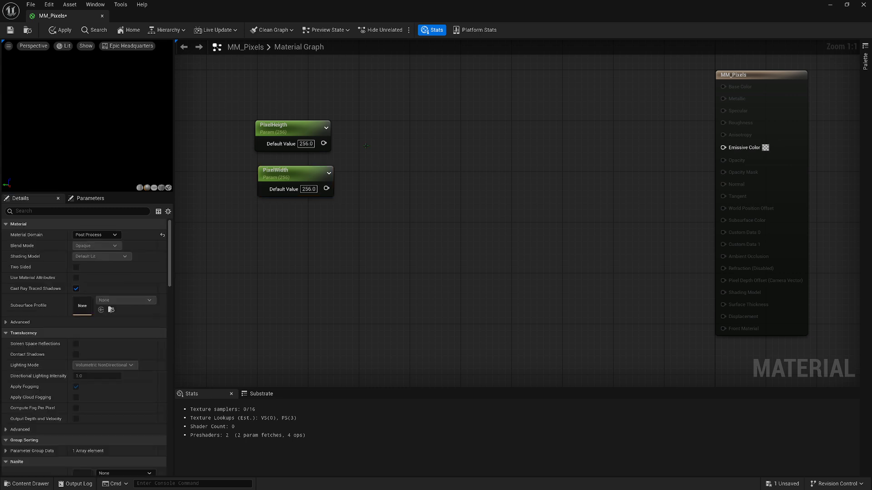
Join PixelHeigth (A) and PixelWidth (B) with an AppendVector node and feed its output into a new Floor node
right_click(359, 154)
text(a)
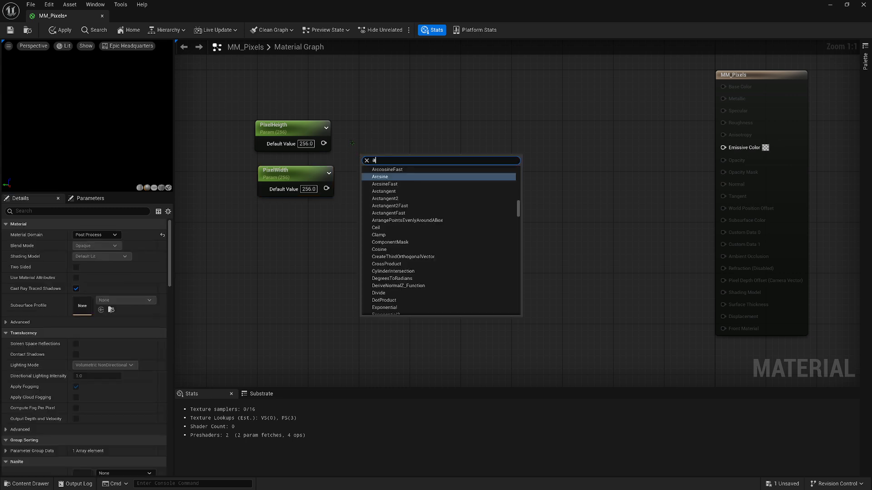
text(ppend)
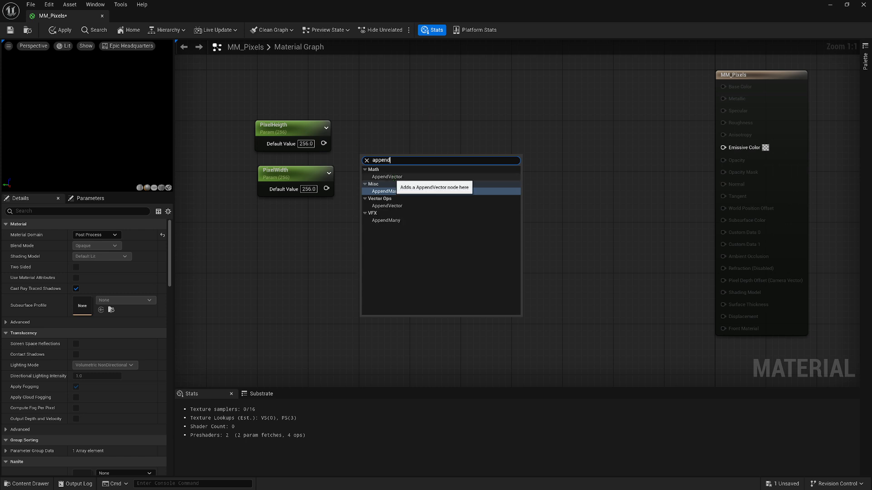
click(392, 177)
mouse_move(374, 158)
mouse_down()
mouse_move(500, 153)
mouse_move(341, 148)
mouse_move(367, 164)
mouse_up()
drag(326, 189, 430, 157)
text(floor)
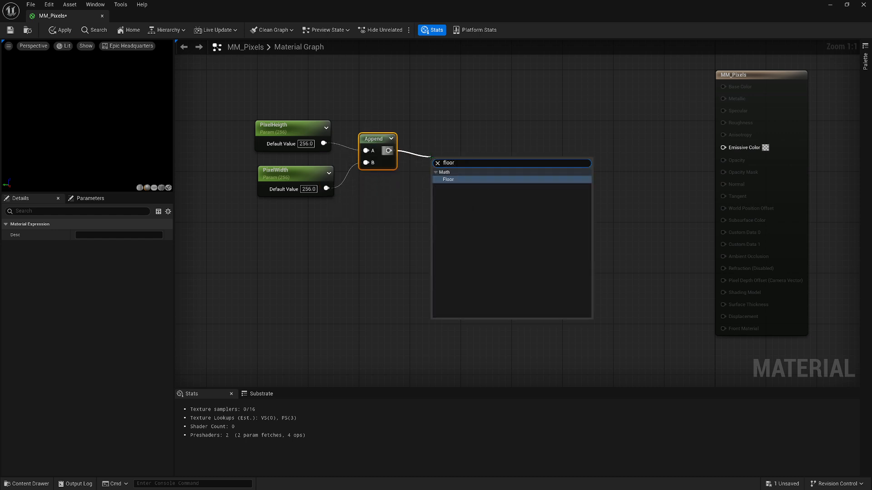
key(Return)
drag(441, 162, 445, 139)
click(374, 272)
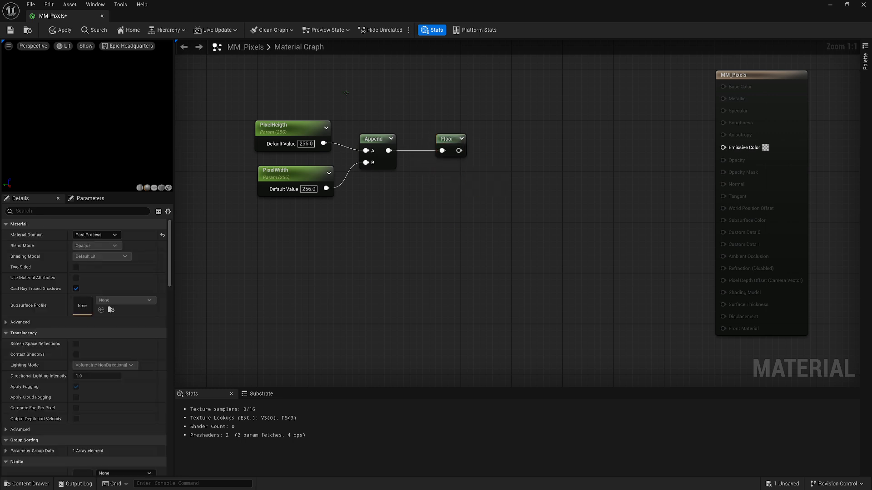
Add a ScreenPosition node above the PixelHeigth parameter
right_drag(346, 93, 375, 216)
right_click(320, 160)
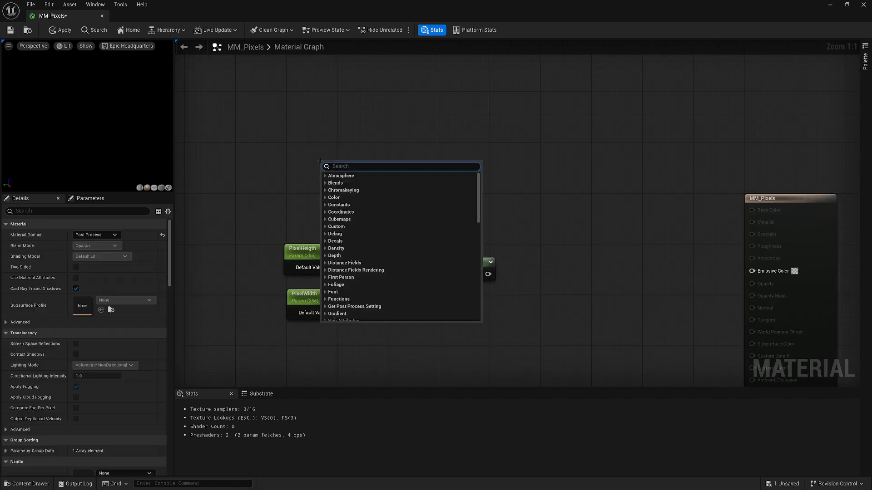
text(screen)
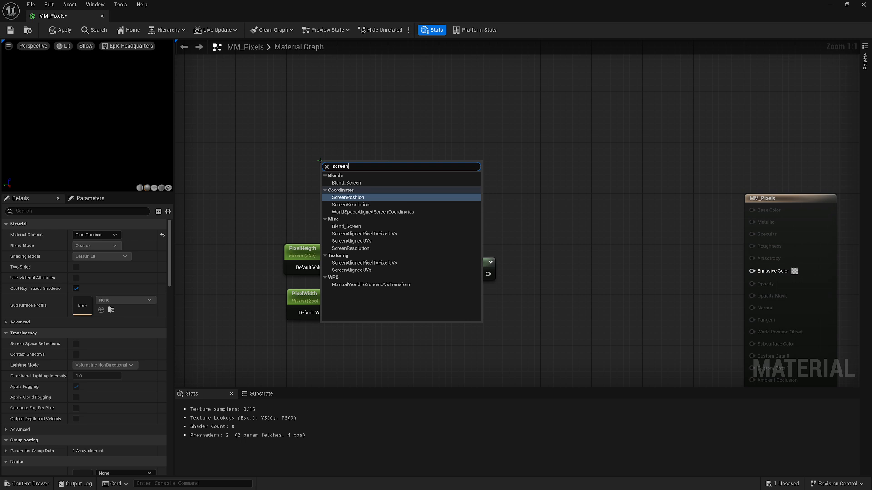
key(Return)
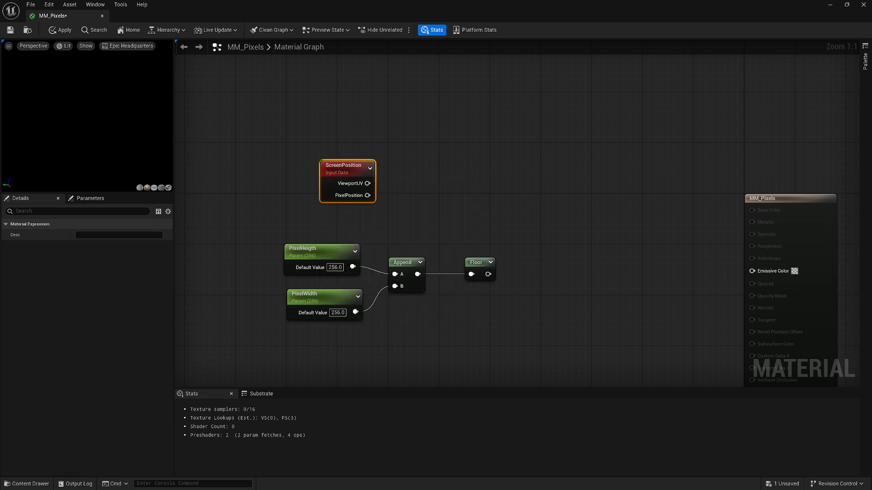
Add a Multiply node with ScreenPosition's ViewportUV connected to A and the Floor output connected to B
right_click(481, 174)
text(multiply)
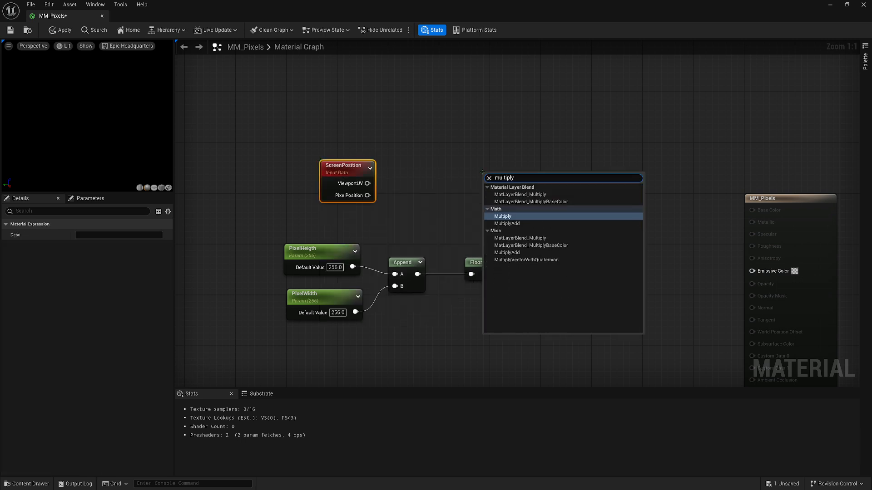
key(Return)
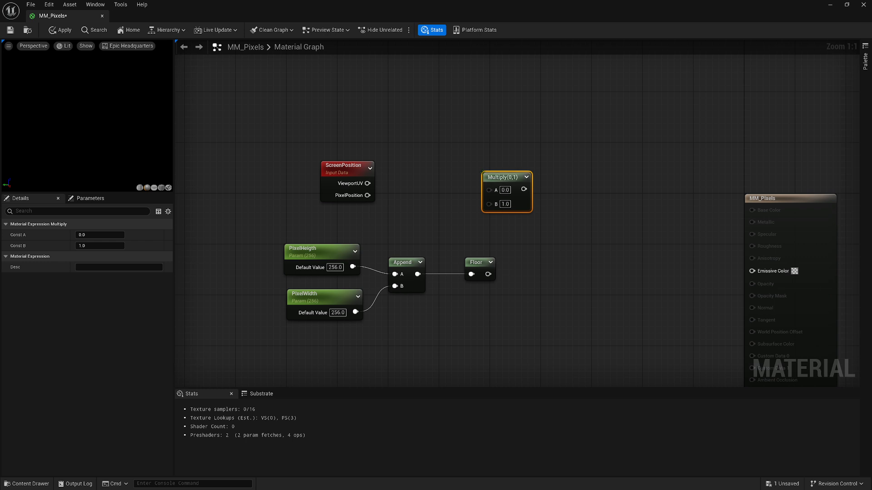
drag(519, 206, 558, 208)
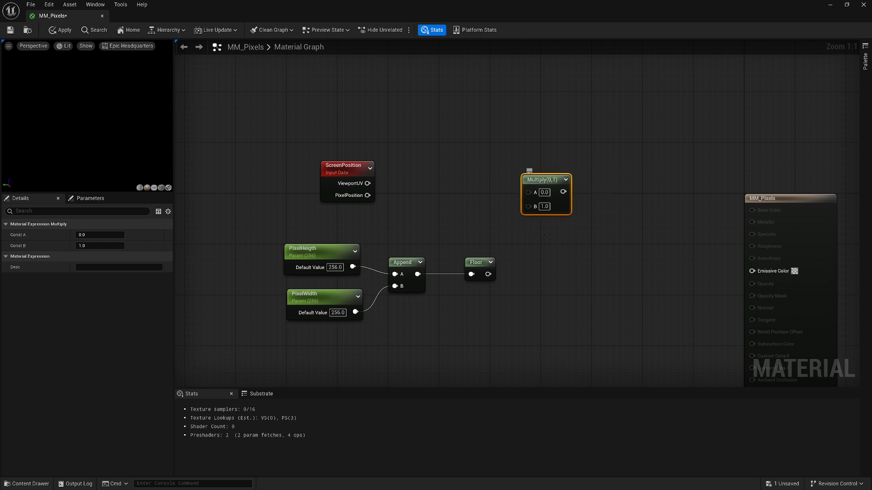
drag(489, 275, 528, 207)
drag(516, 197, 528, 193)
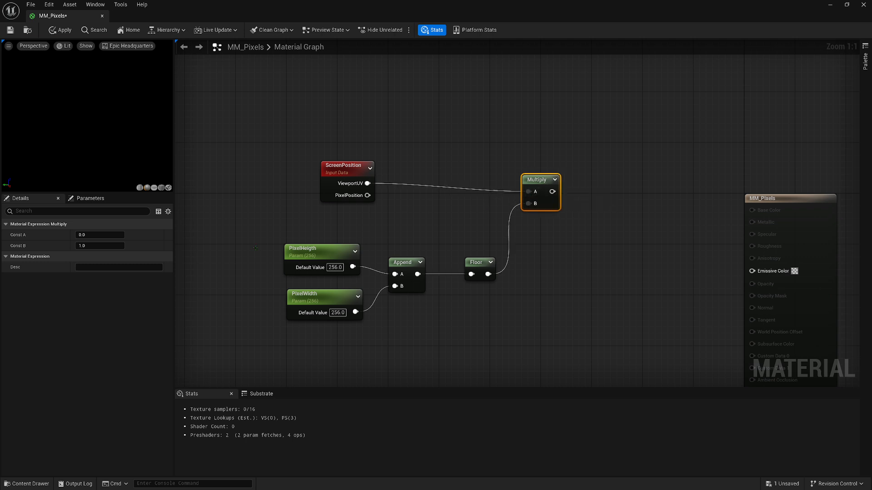
Copy the Floor node to follow Multiply, connect Multiply's output to it, and line up ScreenPosition with Multiply's A input
click(471, 261)
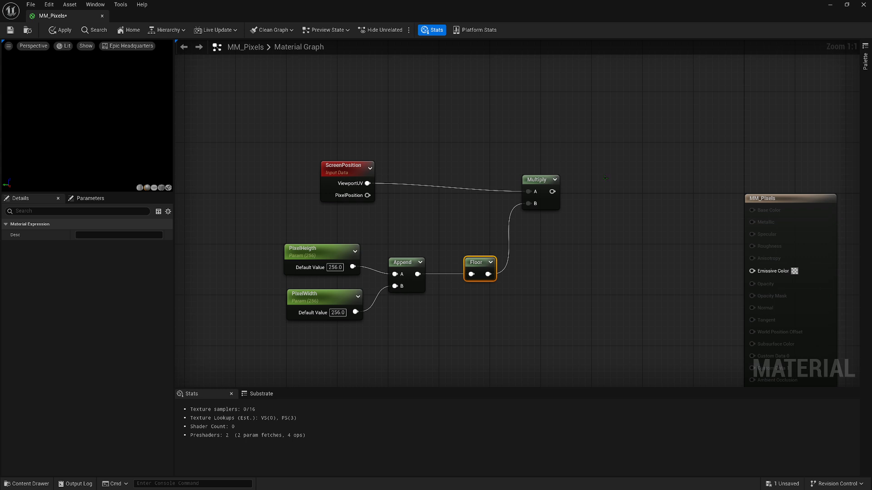
key(ctrl+c)
key(ctrl+v)
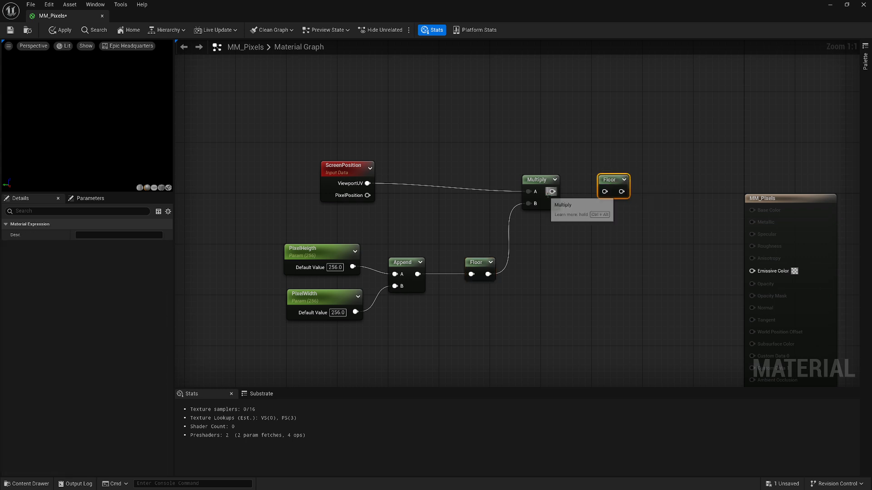
drag(551, 193, 605, 192)
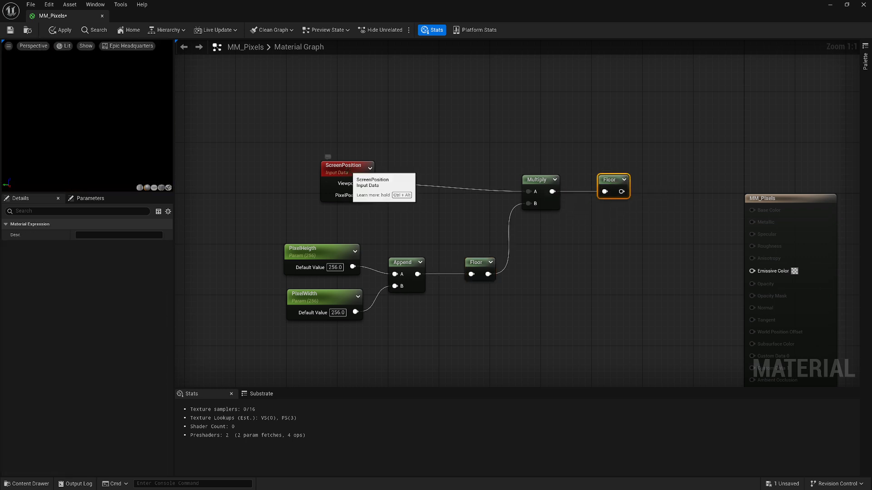
drag(348, 170, 360, 177)
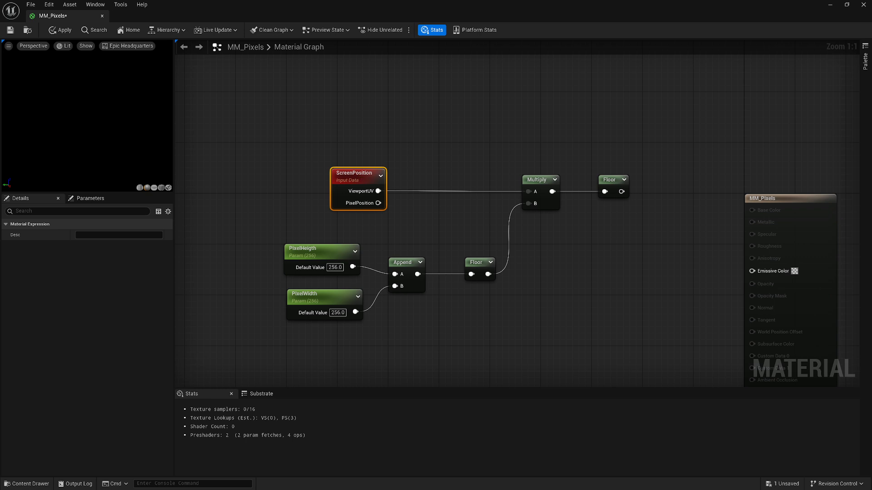
Add a Divide node with the second Floor's output connected to A and the first Floor's output connected to B
click(536, 273)
right_click(644, 273)
text(divide)
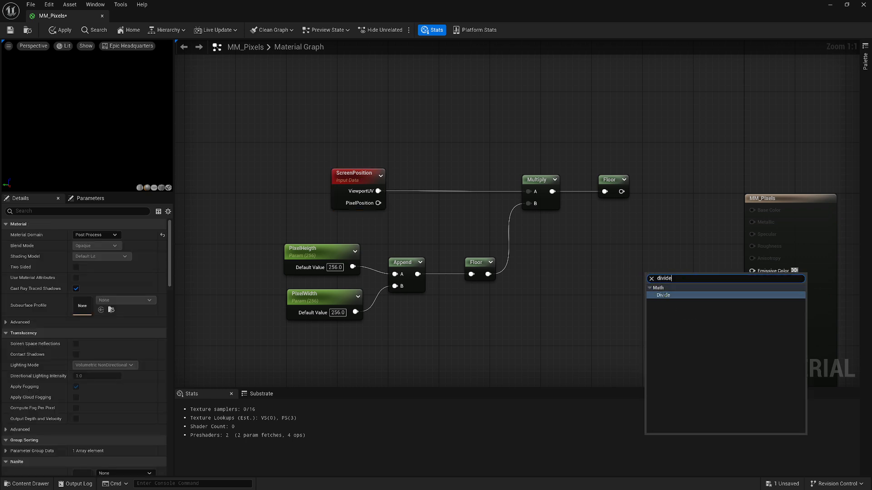
key(Return)
drag(664, 283, 664, 256)
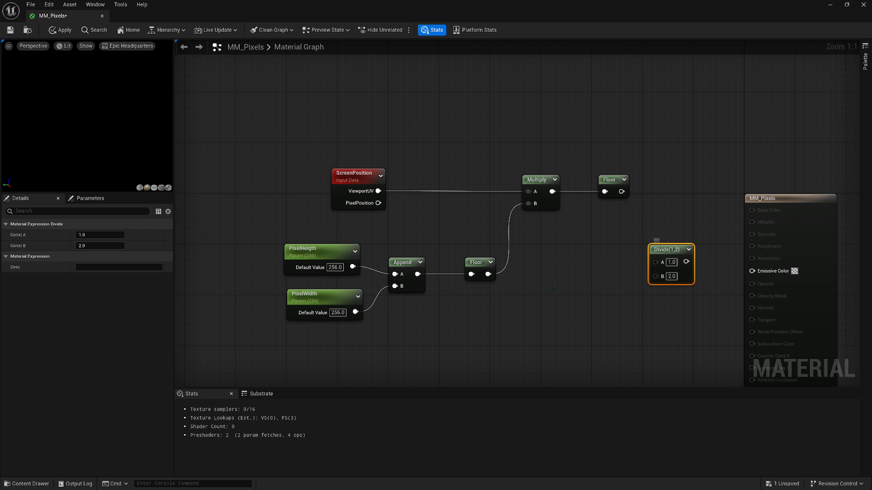
drag(488, 274, 656, 275)
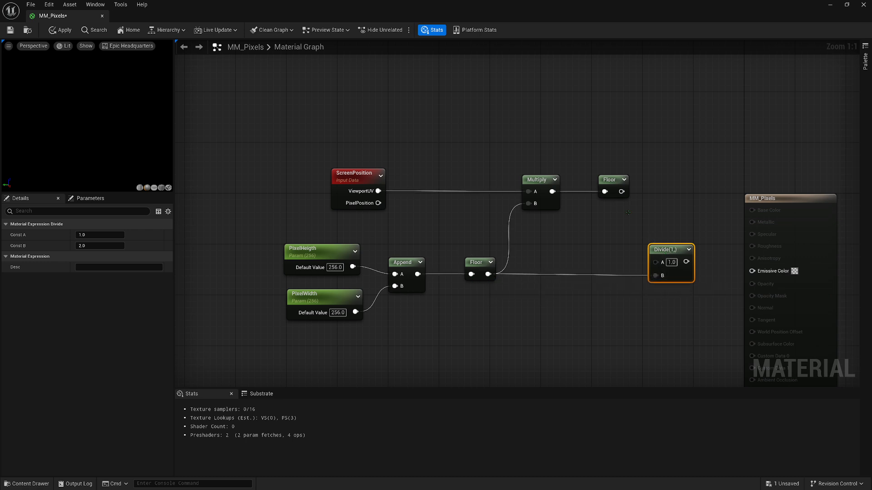
drag(621, 192, 673, 271)
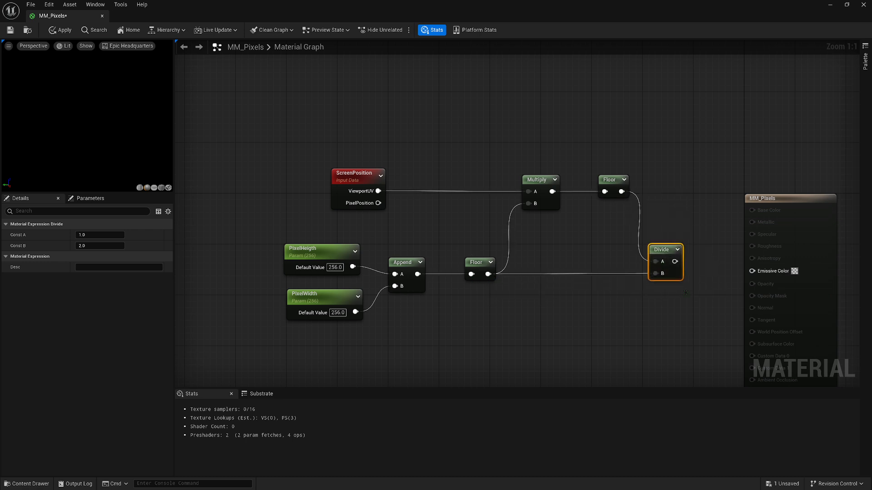
Move the whole node network farther away from the MM_Pixels output node and deselect it
drag(702, 321, 279, 166)
drag(658, 247, 423, 247)
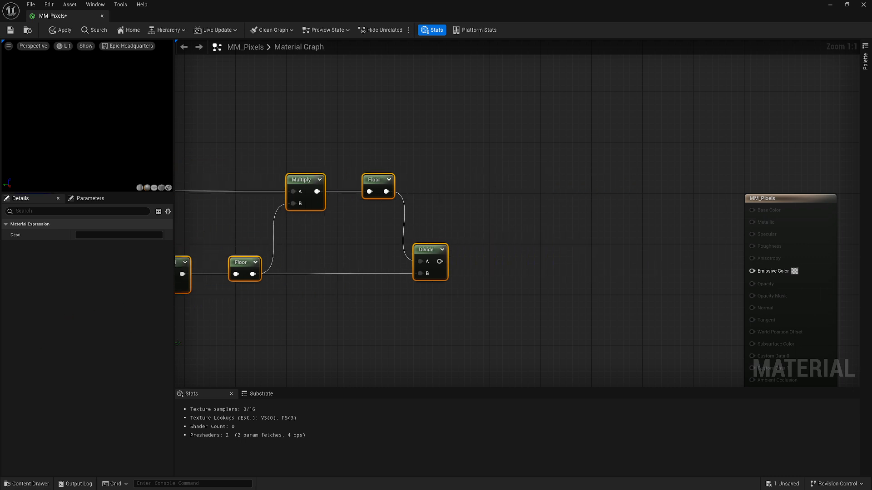
click(494, 281)
Add a SceneTexture node, connect the Divide output to its UVs and its Color output to MM_Pixels' Emissive Color
right_click(497, 268)
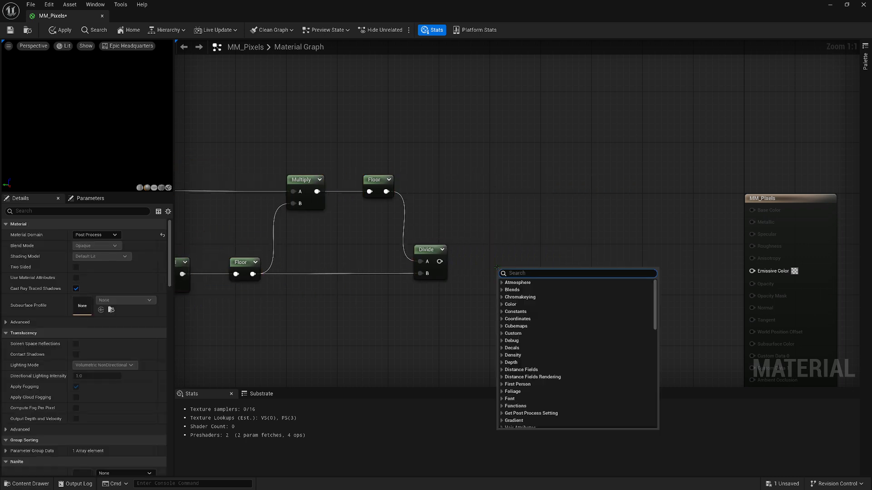
text(scene)
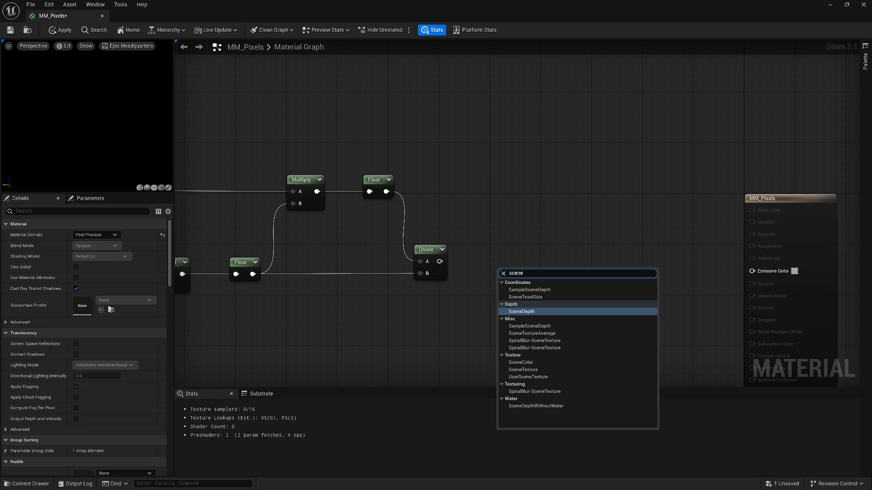
text(tex)
key(Return)
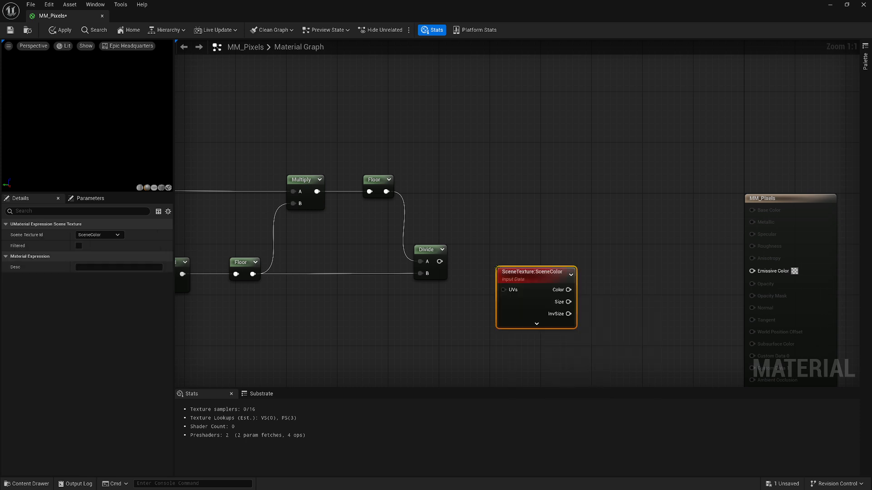
drag(514, 276, 494, 260)
drag(440, 261, 752, 270)
click(624, 265)
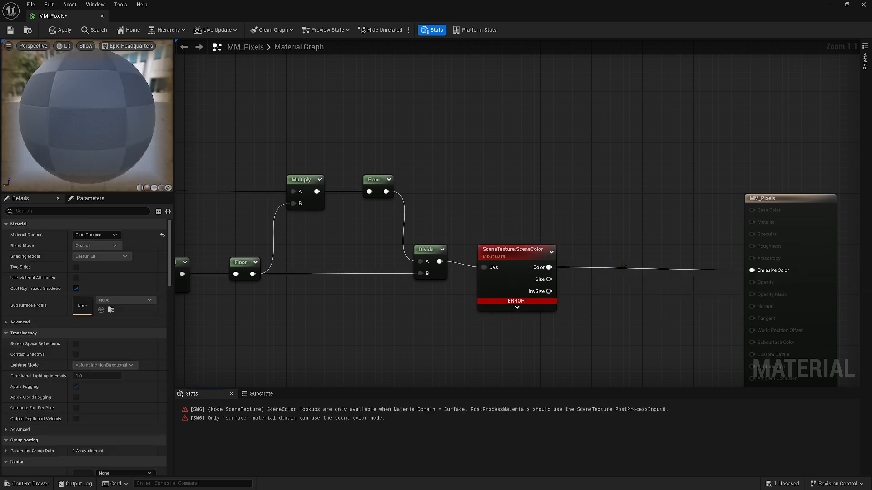
Set the SceneTexture node's Scene Texture Id to PostProcessInput0, then save and close the material
click(515, 251)
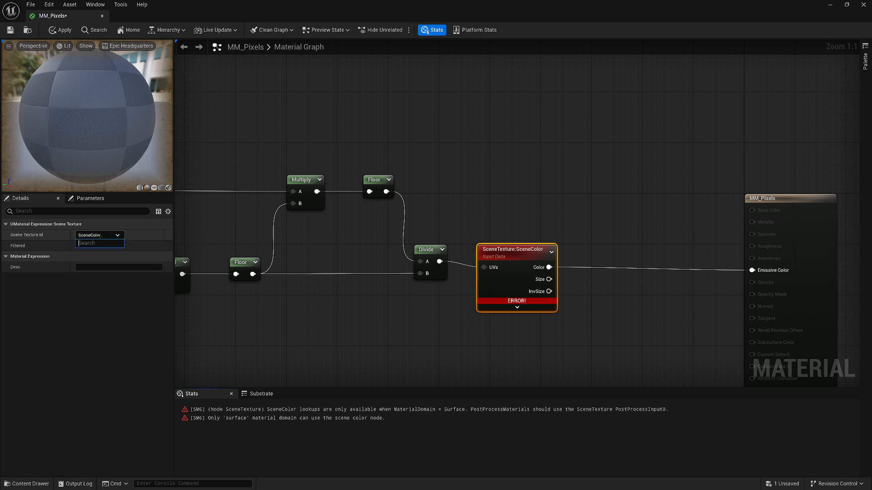
click(98, 234)
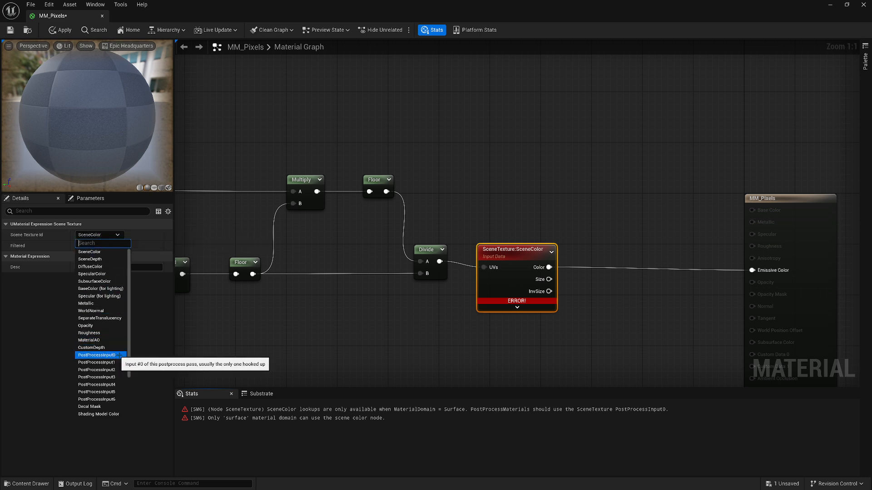
click(118, 355)
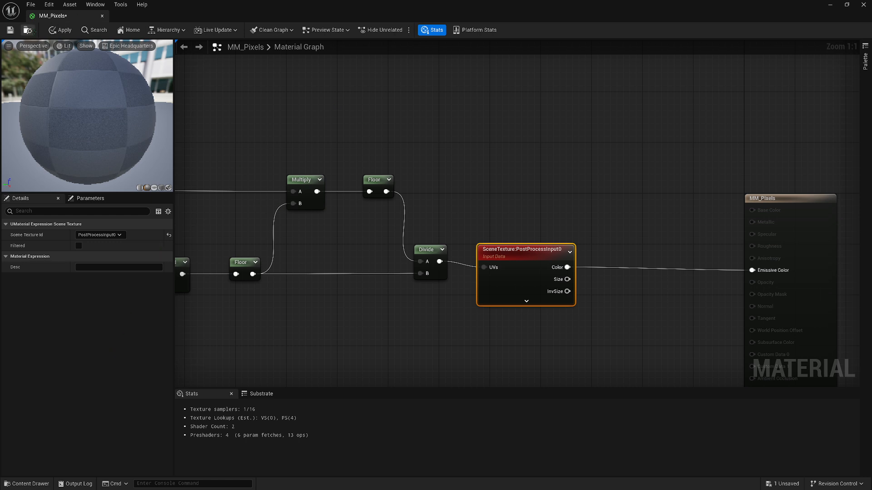
click(10, 30)
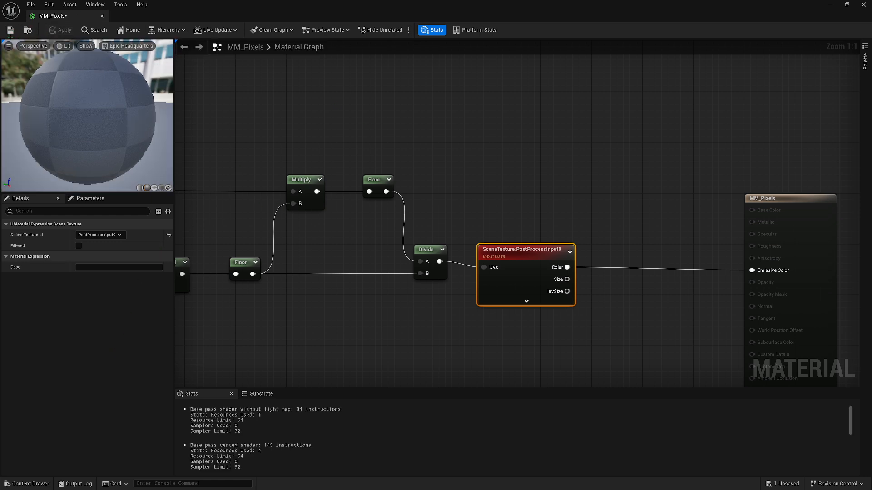
click(102, 16)
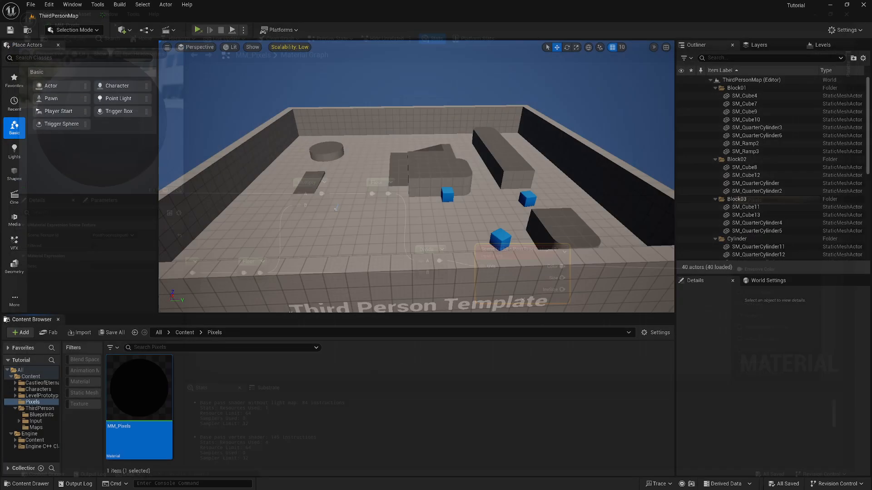
Create a material instance from MM_Pixels and name it MI_Pixels
right_click(155, 391)
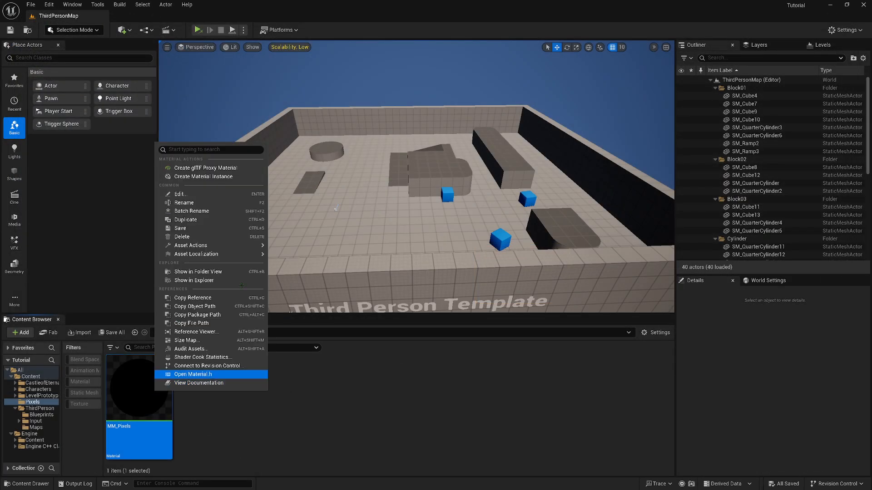
click(198, 176)
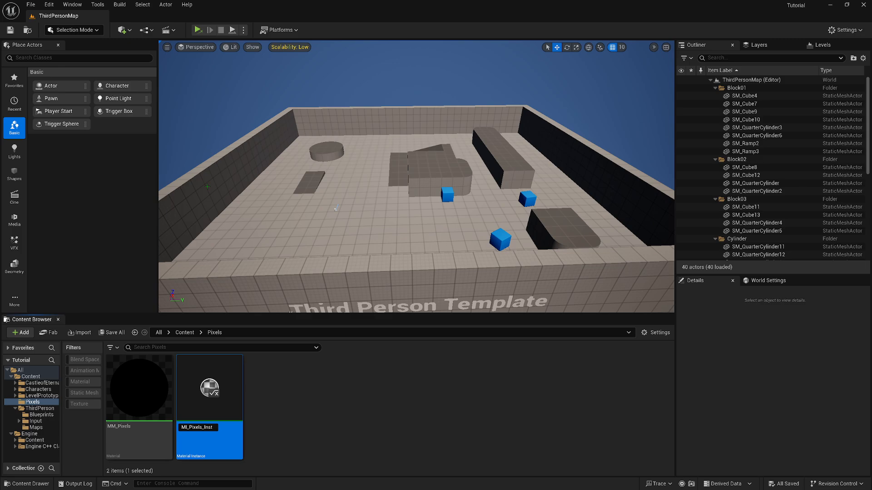
key(BackSpace)
key(BackSpace)
key(BackSpace)
key(BackSpace)
key(BackSpace)
key(Return)
Open MI_Pixels, enable the PixelHeigth and PixelWidth overrides in its Resolution group, and return to the level
double_click(138, 391)
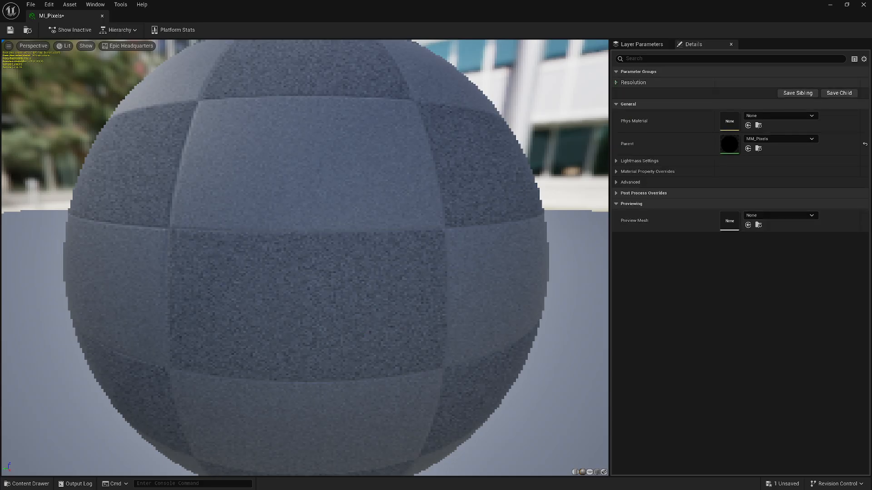
click(633, 82)
click(630, 93)
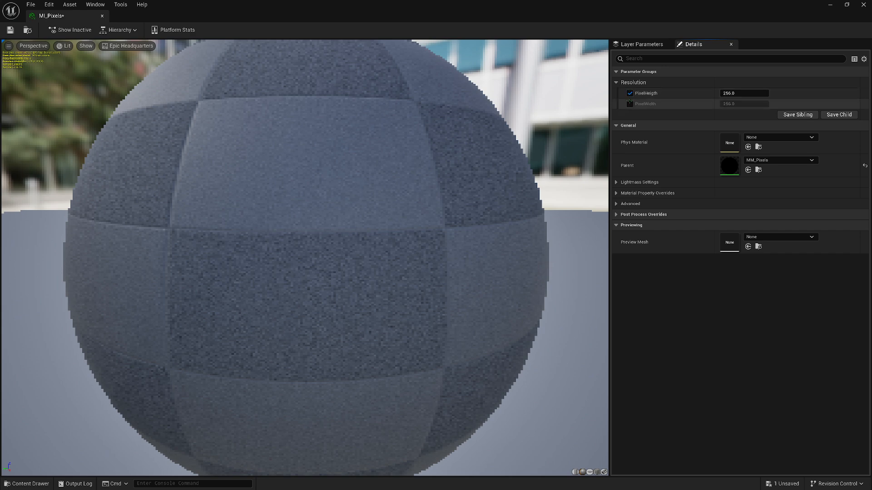
click(630, 104)
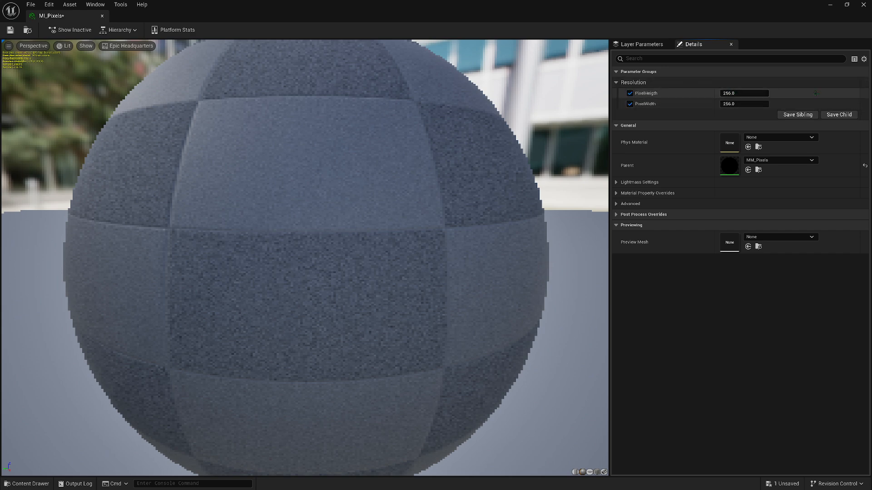
click(830, 5)
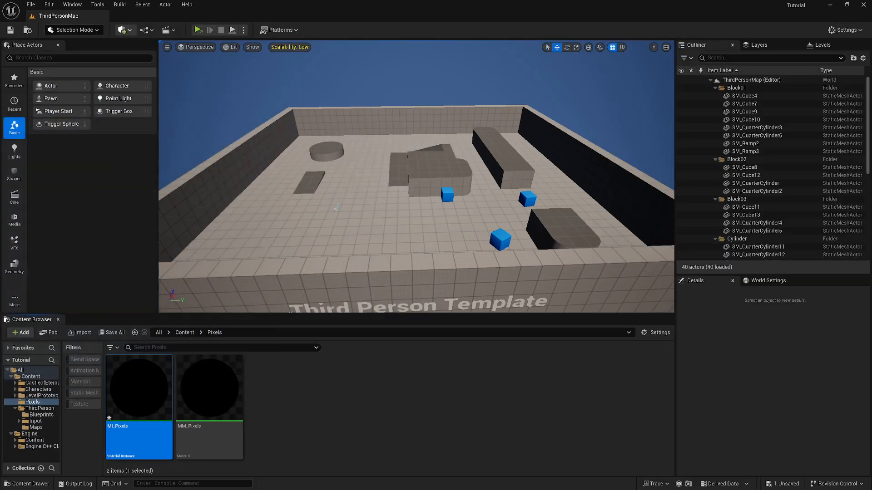
Place a Post Process Volume on the level floor near the flat ramp and focus on it
click(123, 30)
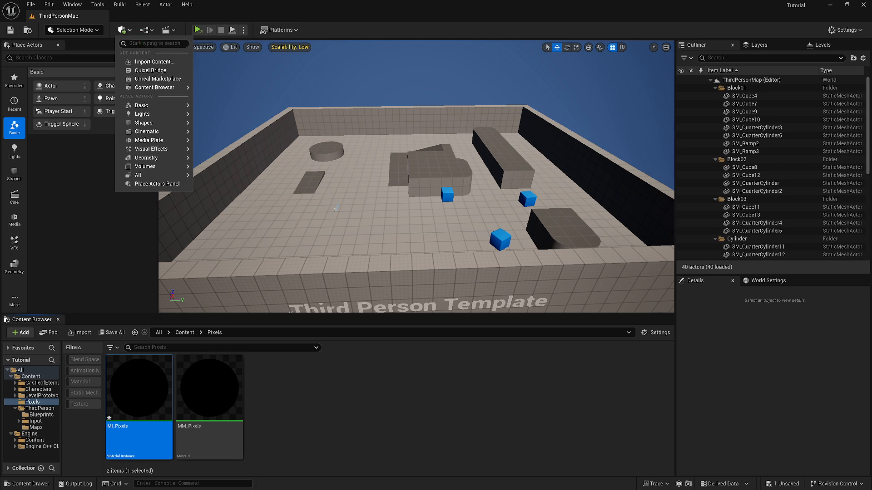
text(post)
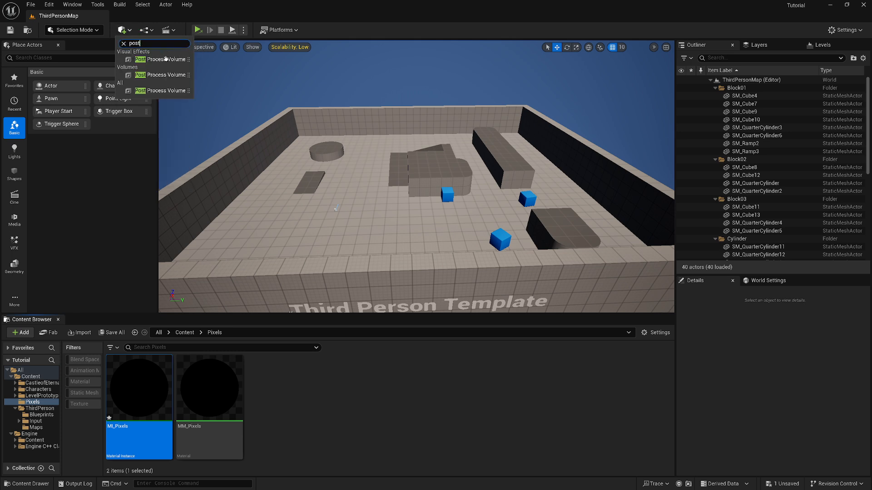
drag(165, 59, 396, 211)
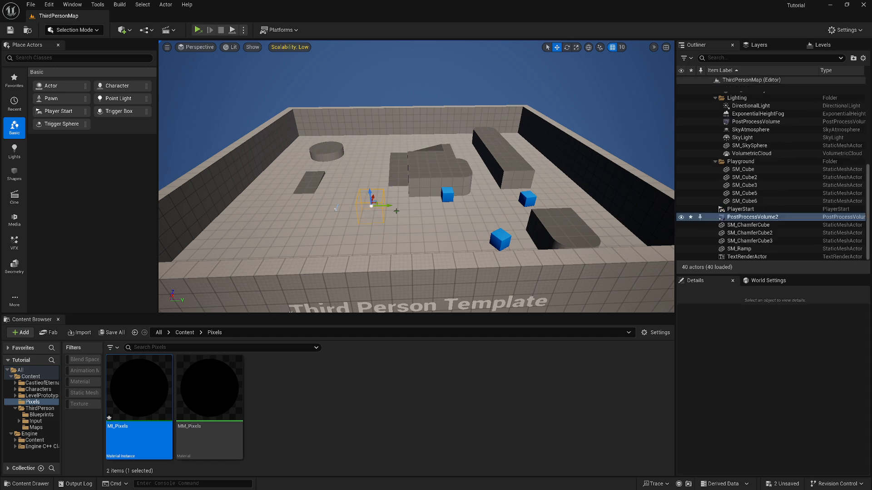
key(f)
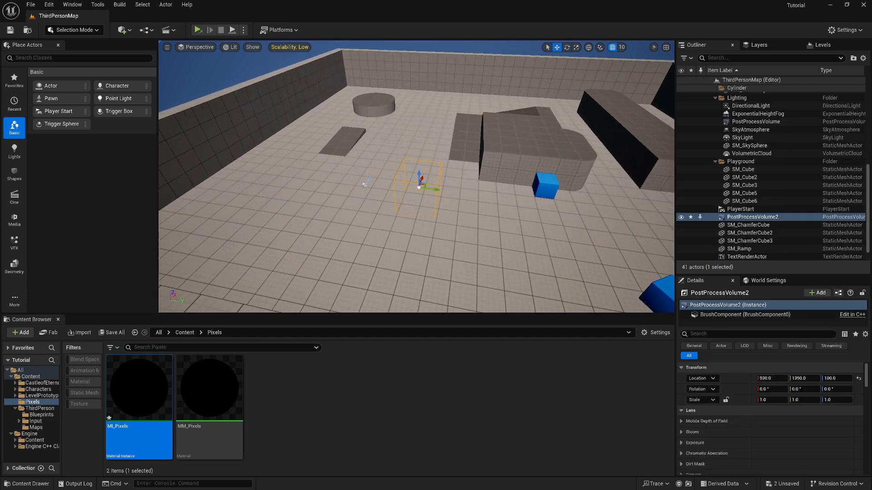
right_drag(577, 228, 590, 228)
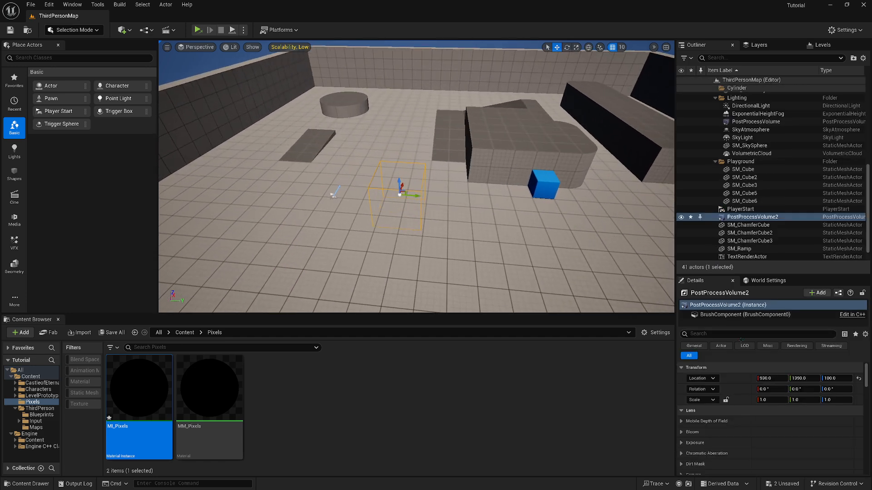
Add an asset reference to the new volume's Post Process Materials array and assign MI_Pixels to it
click(721, 335)
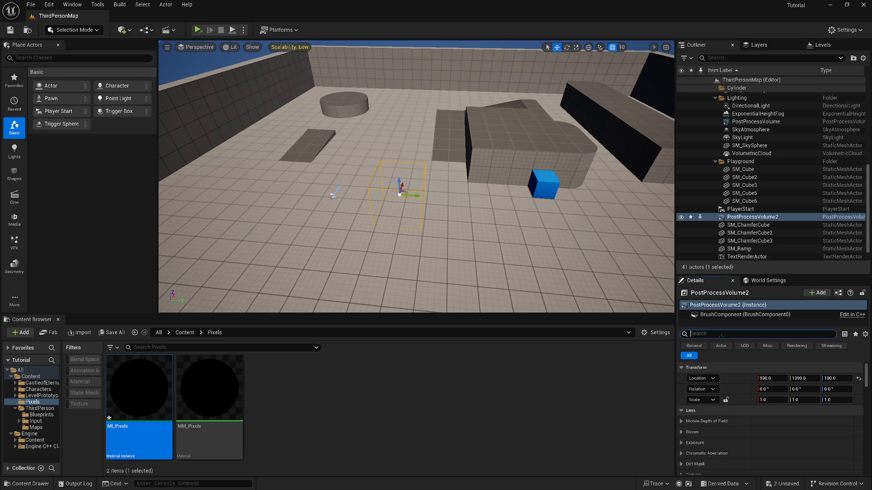
text(mate)
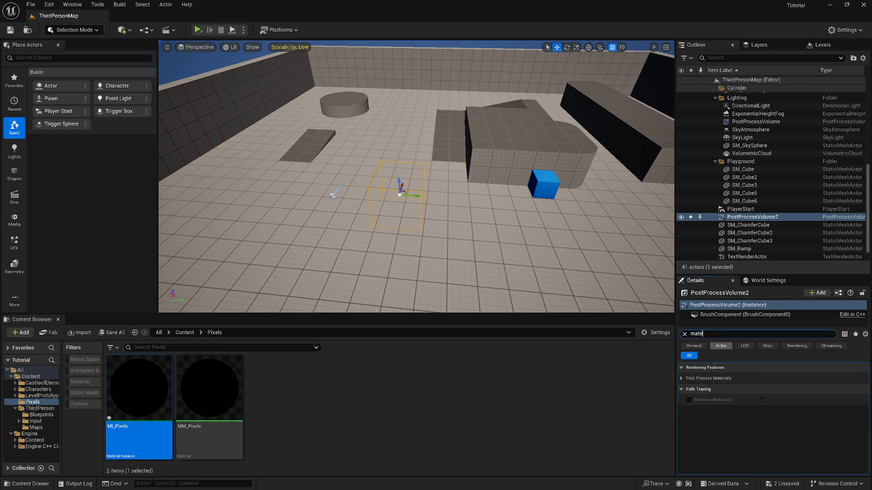
click(681, 378)
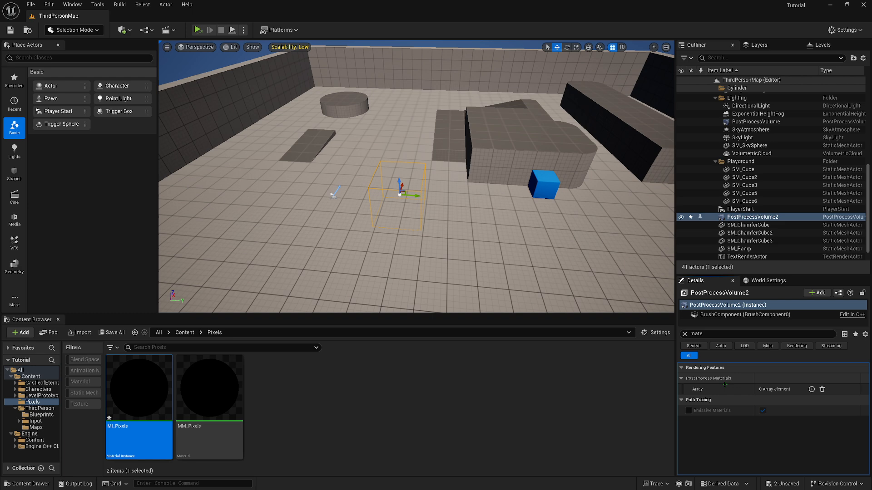
click(812, 389)
click(784, 401)
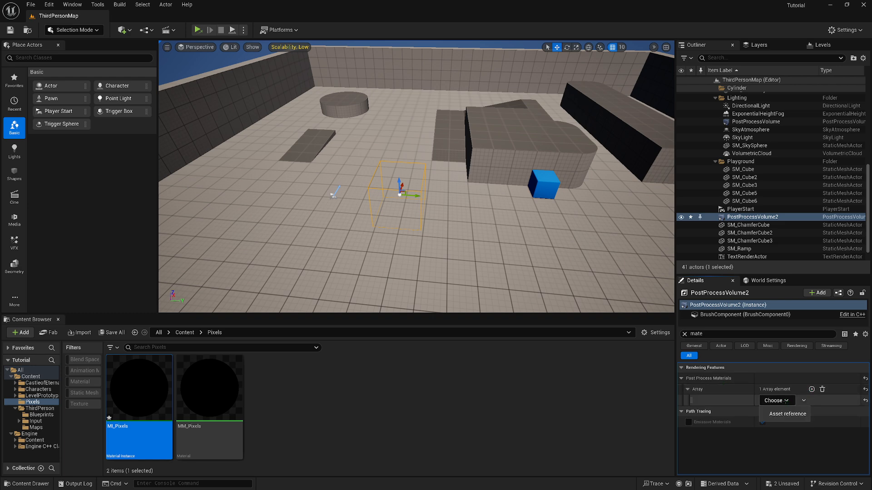
click(796, 414)
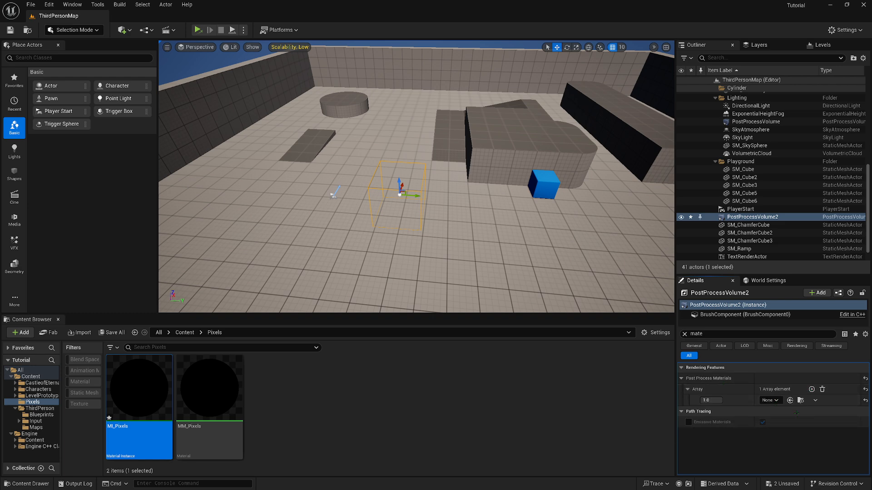
click(196, 409)
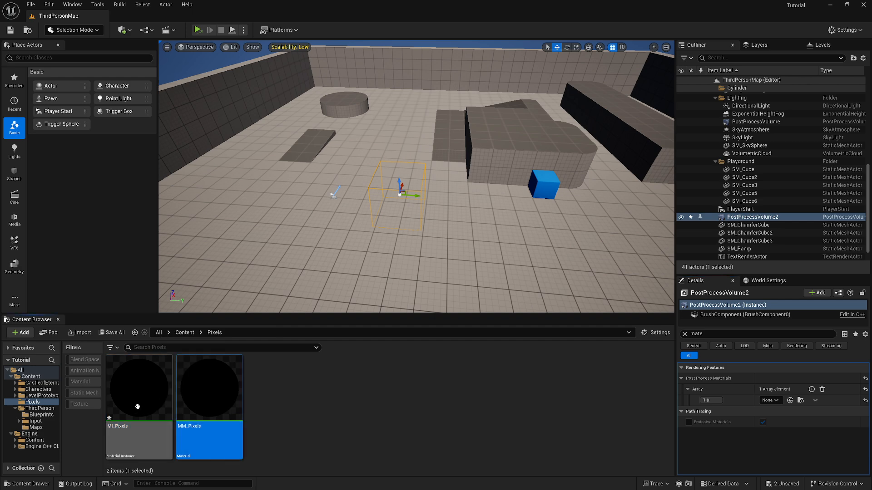
click(138, 407)
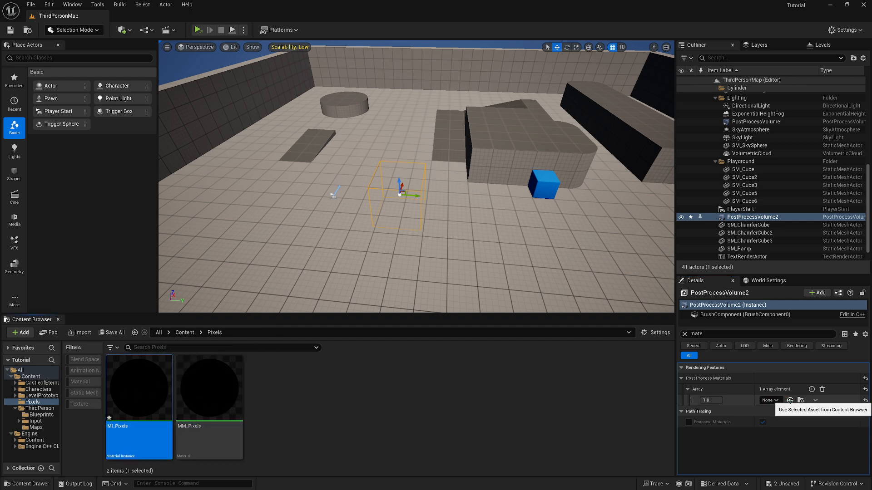
click(790, 401)
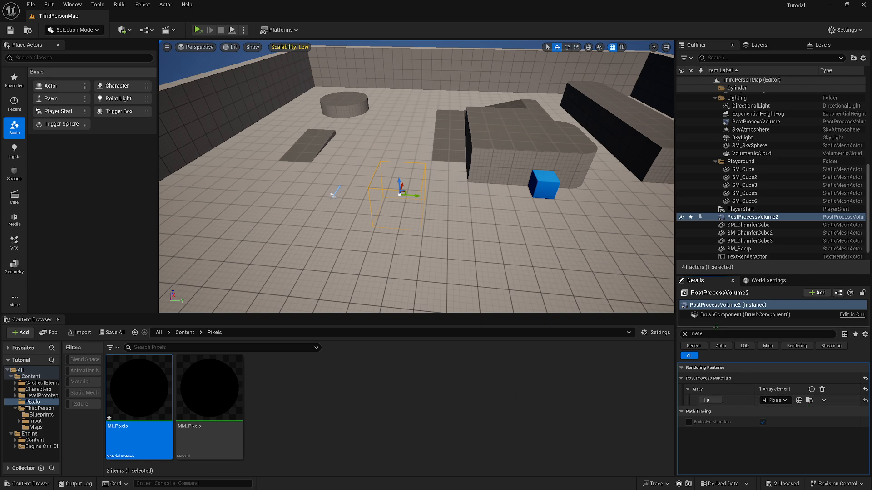
Enable Infinite Extent (Unbound) on the new post process volume
click(685, 334)
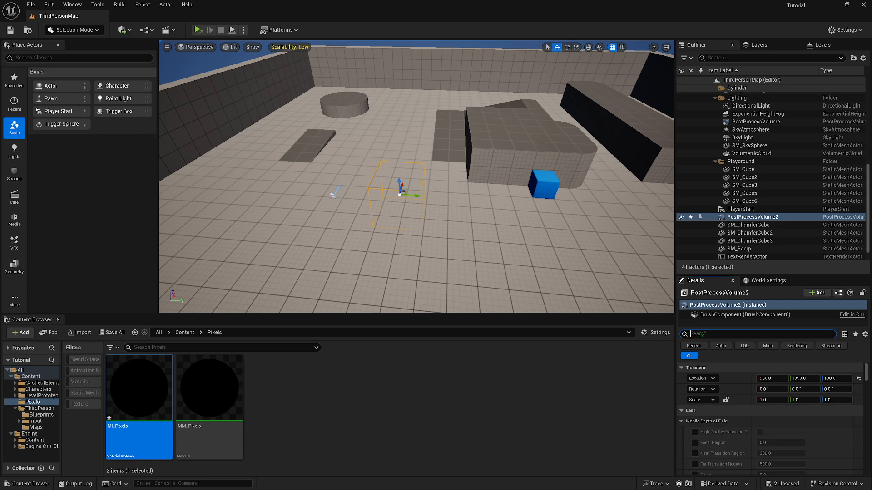
text(infi)
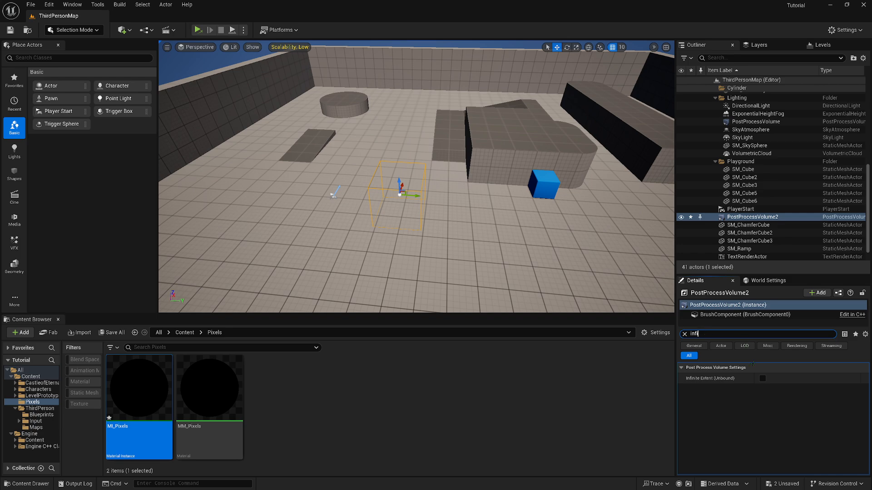
click(763, 378)
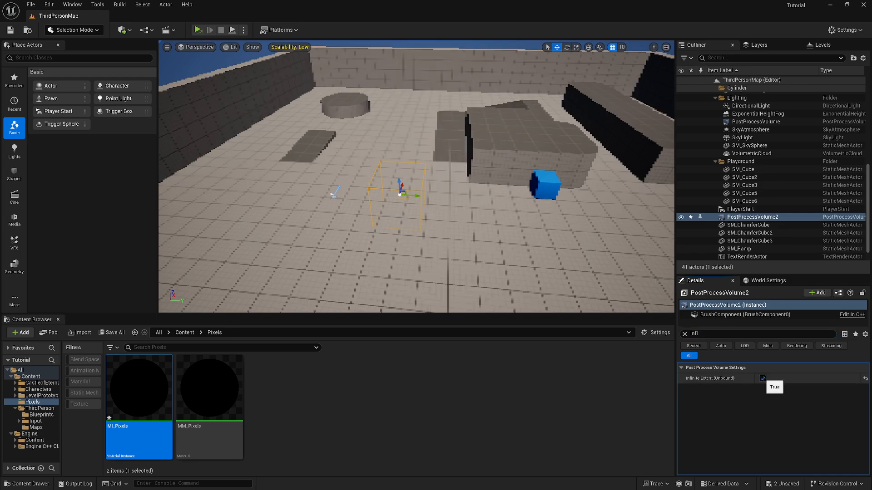
Examine the pixelation effect in the level, then play the game in a new editor window
right_drag(555, 247, 493, 204)
key(w)
key(a)
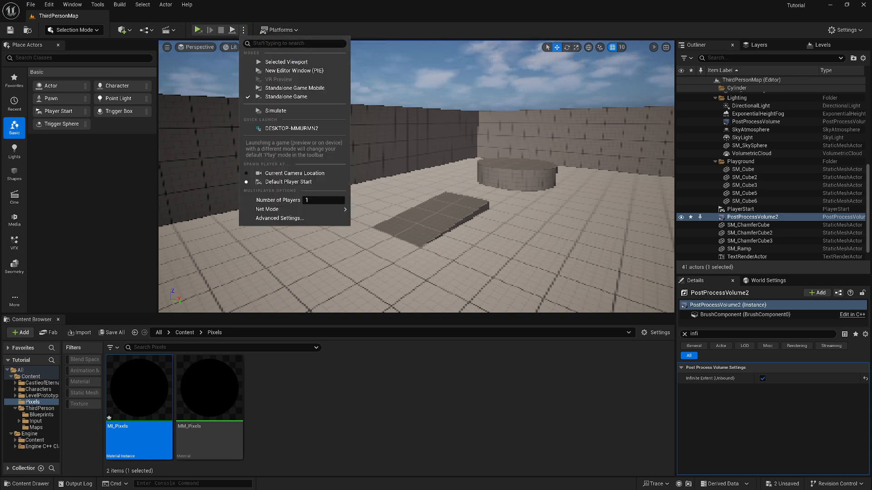
click(303, 71)
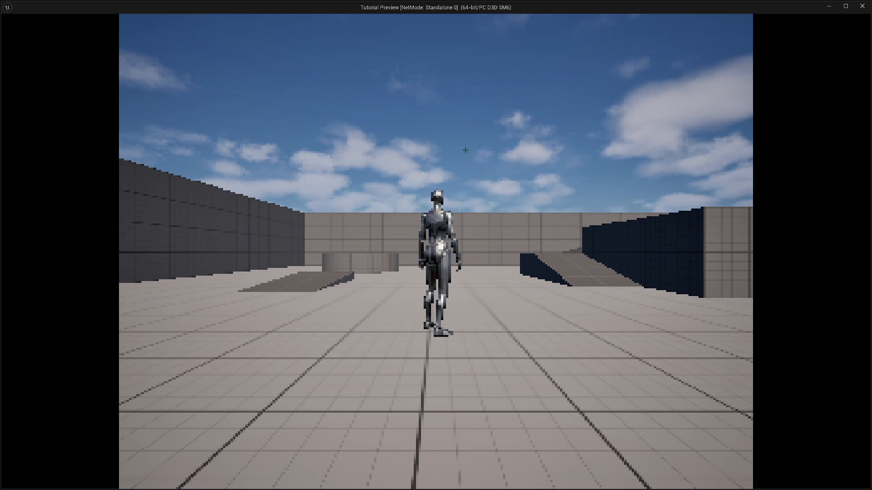
click(465, 150)
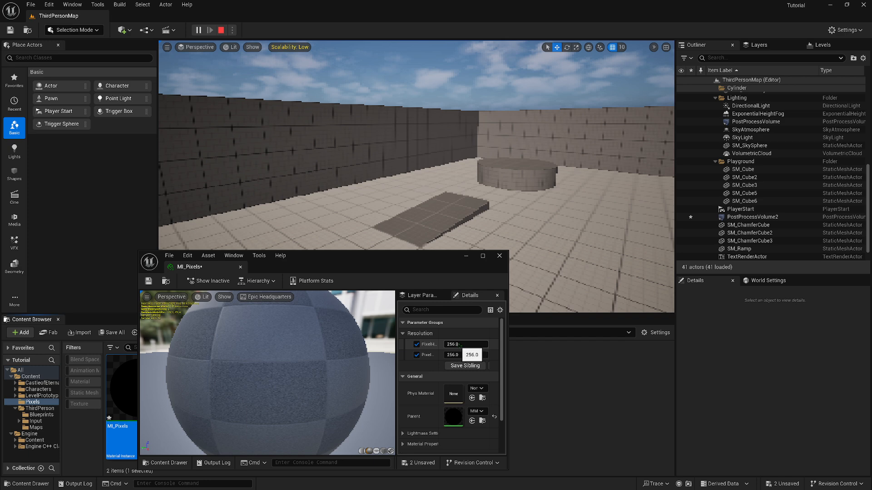
Set both Resolution parameters of MI_Pixels to 420 and inspect the pixelation in the level and the running game
drag(460, 345, 495, 355)
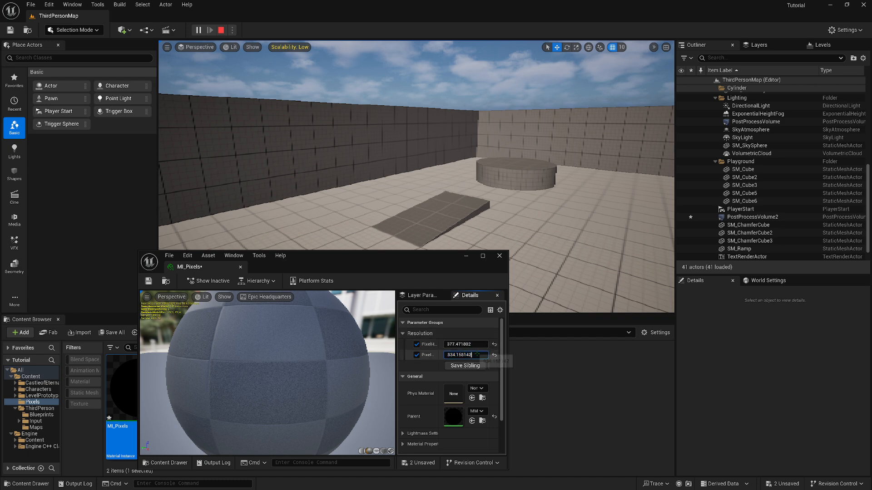
click(494, 355)
click(482, 355)
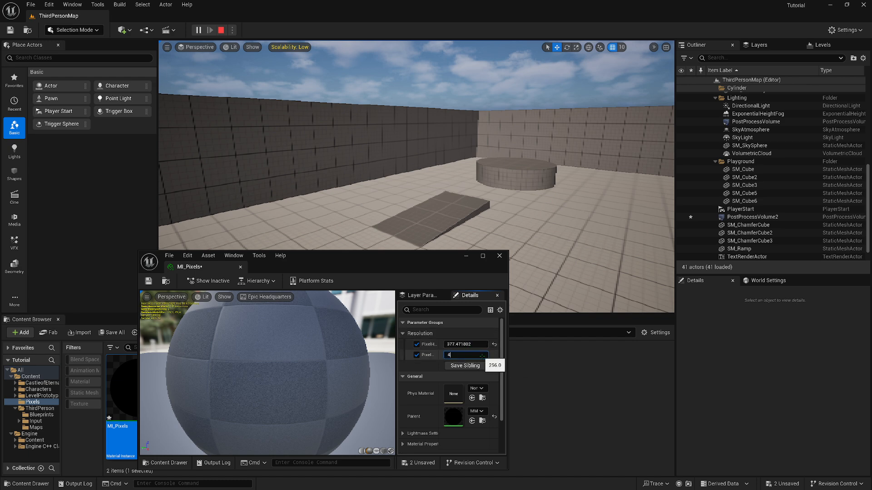
text(420)
click(460, 344)
text(42)
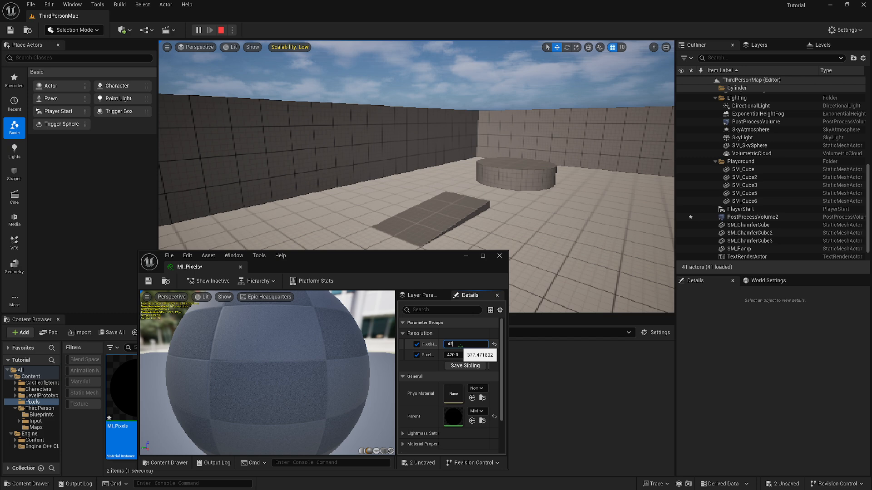
text(0)
key(Return)
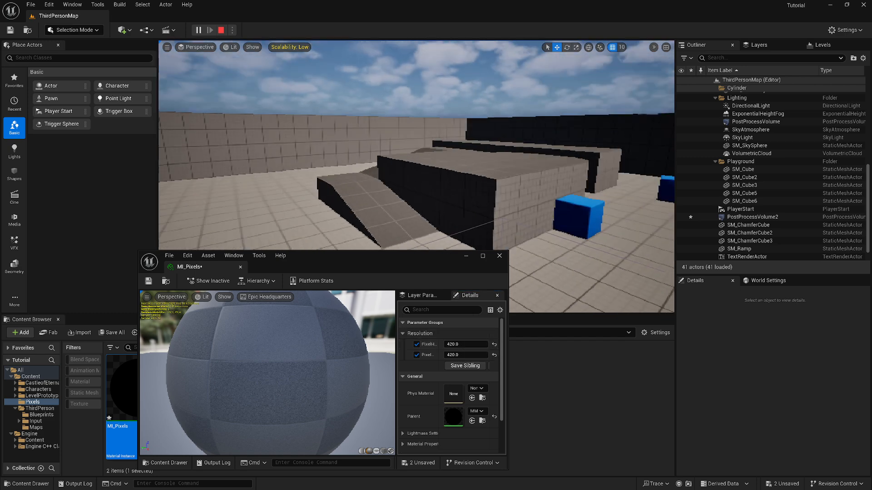
mouse_move(260, 51)
right_down()
mouse_move(292, 51)
mouse_move(256, 48)
right_up()
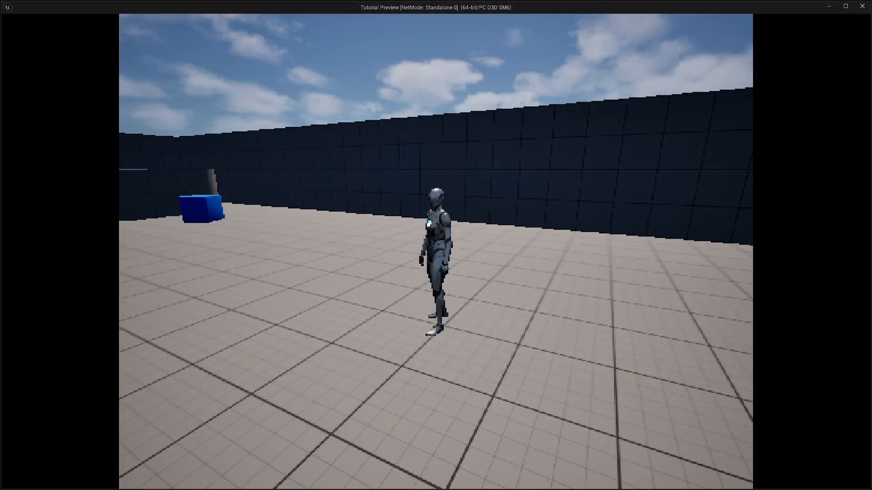
key(Escape)
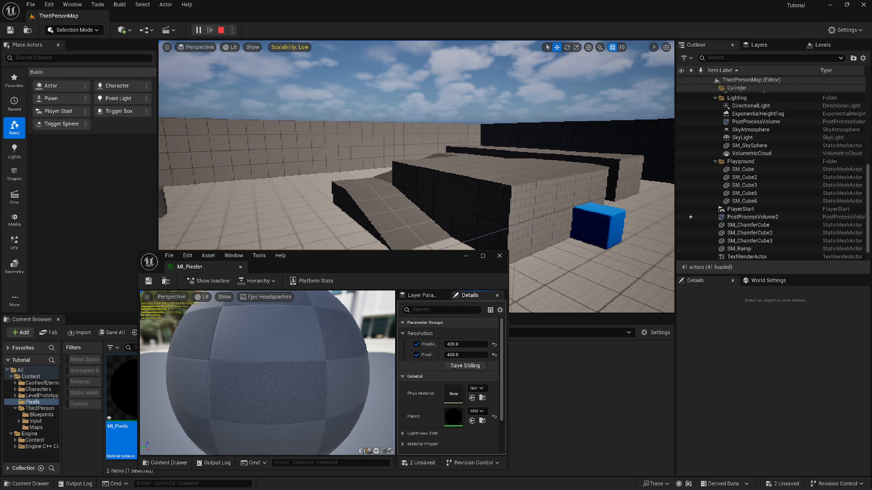
Set both Resolution parameters of MI_Pixels to 100 and check the coarser pixels in the running game
click(472, 345)
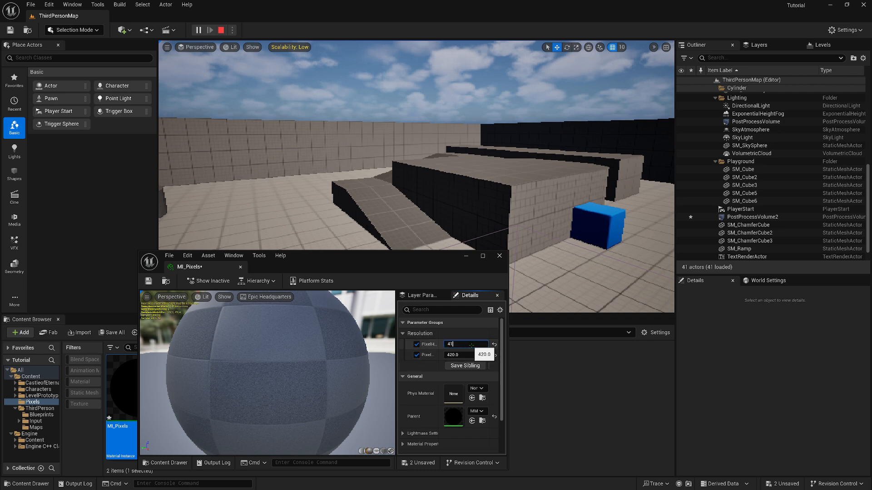
text(100)
click(467, 355)
key(Return)
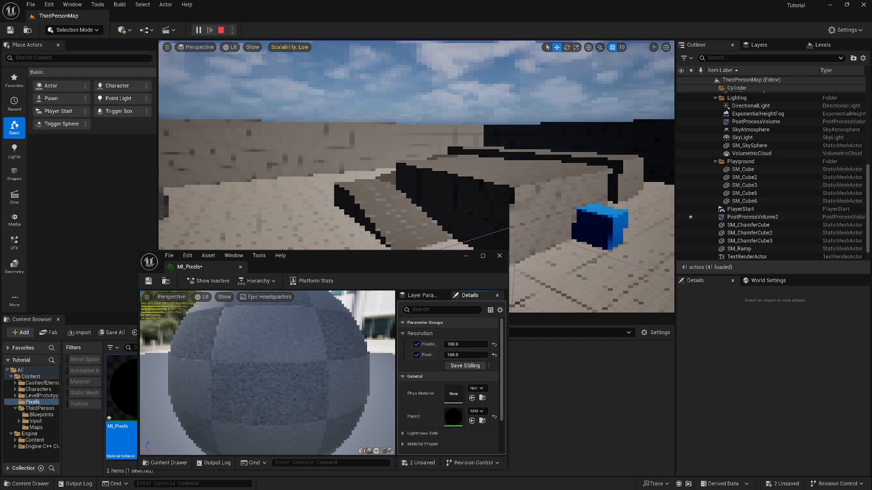
key(alt+Tab)
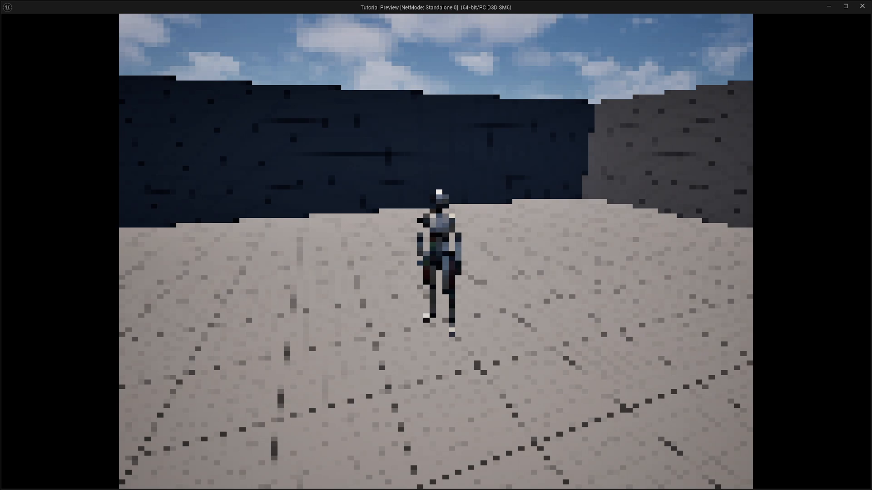
key(alt+Tab)
Set both Resolution parameters of MI_Pixels to 256 and close the material instance editor
click(468, 344)
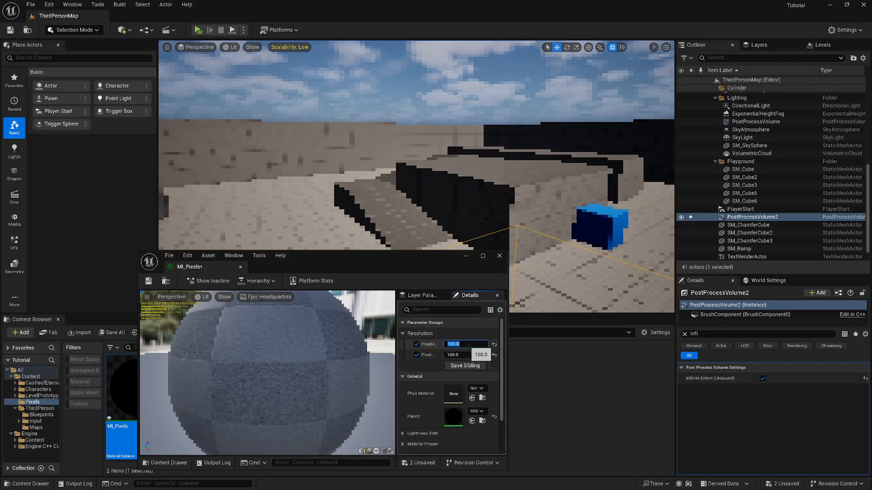
text(256)
click(472, 355)
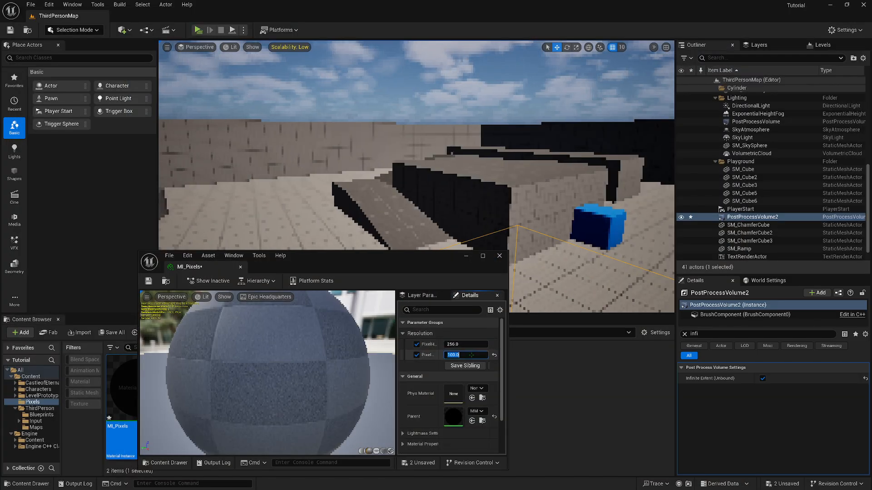
text(256)
key(Return)
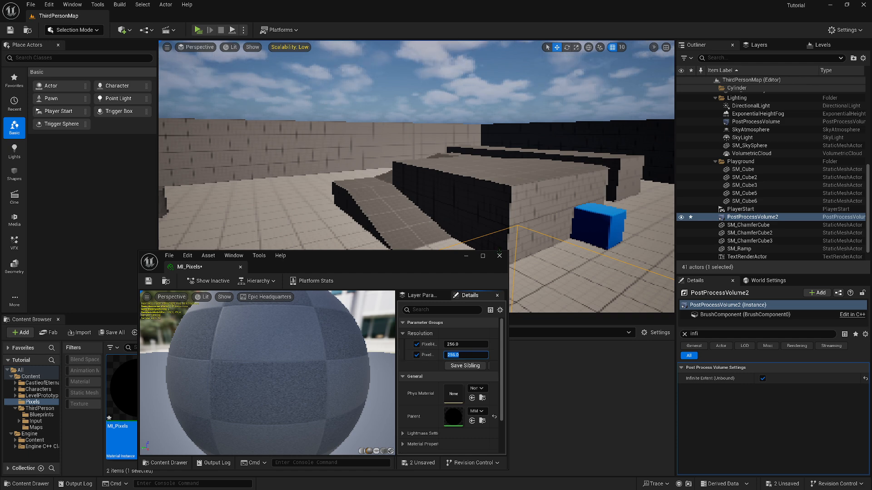
click(500, 256)
Find the film settings of the pixelation post process volume, enable Film Grain Intensity and set it to 1.0
click(706, 336)
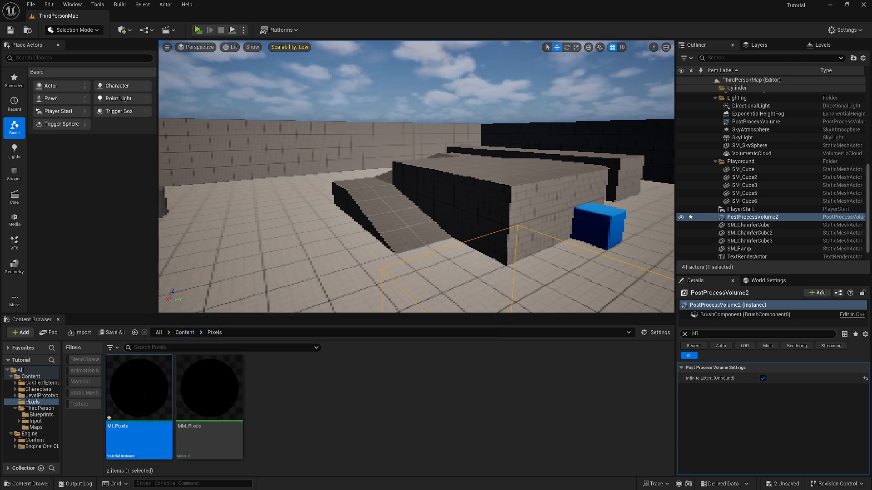
key(BackSpace)
key(BackSpace)
key(BackSpace)
key(BackSpace)
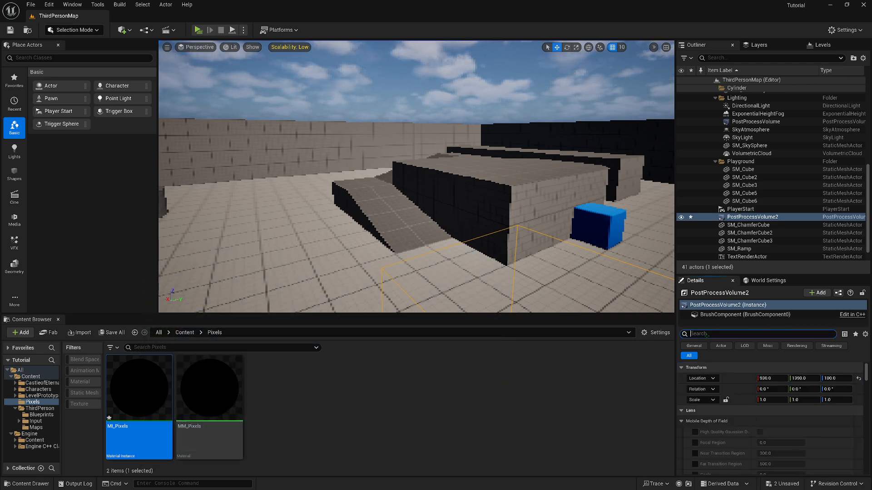
text(film)
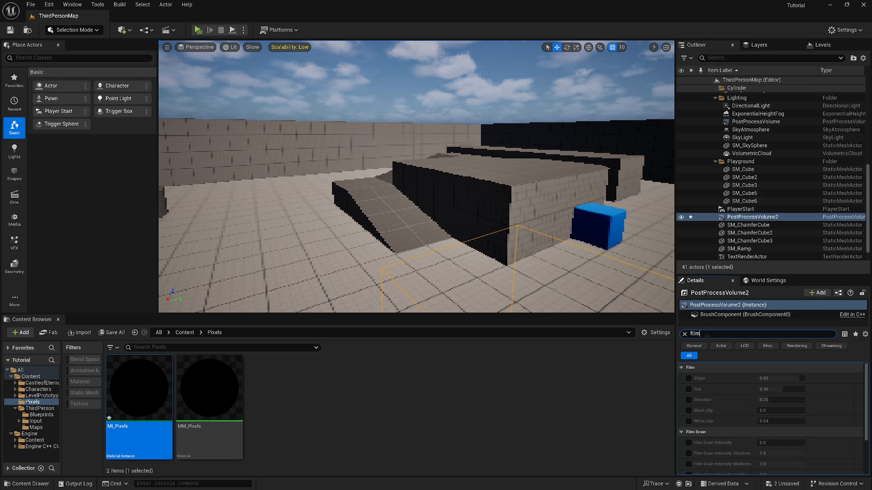
click(688, 443)
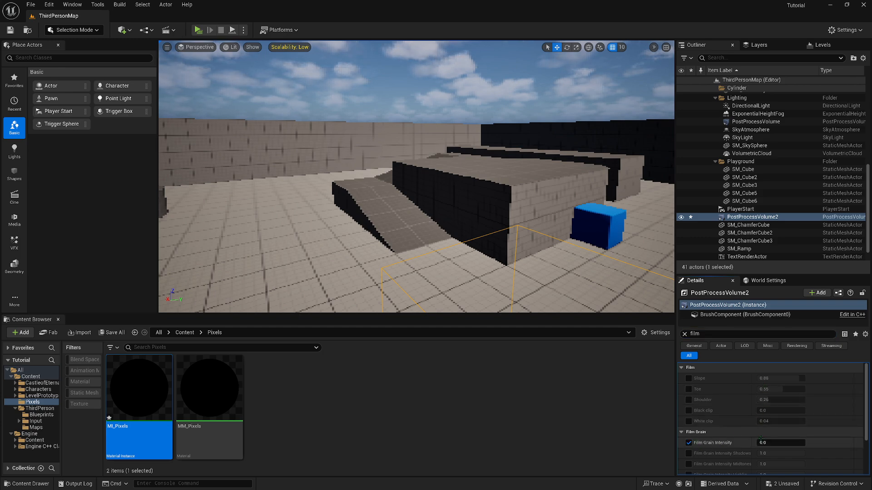
click(786, 442)
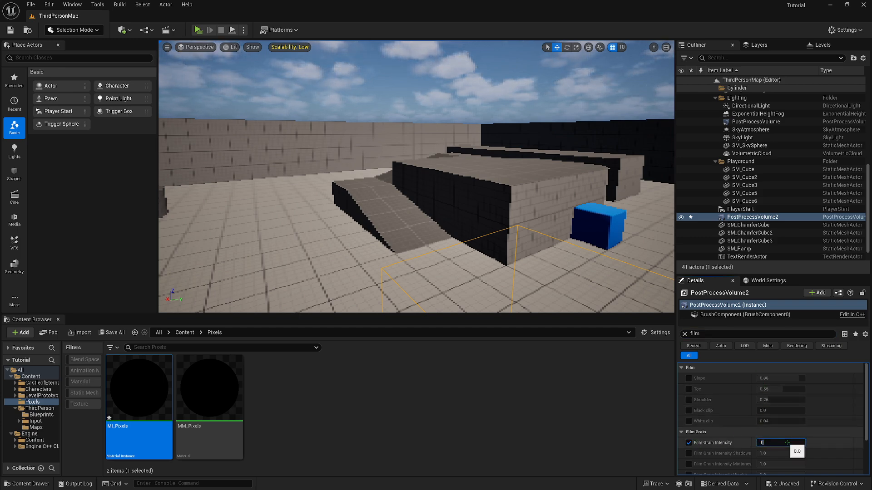
key(Return)
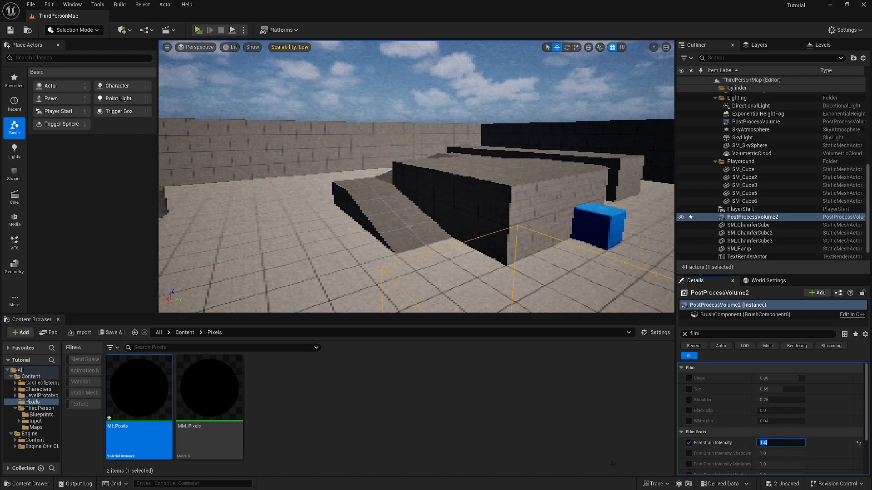
Compare the film grain across the Post Processing scalability levels from Low to Cinematic, finishing on Epic
click(282, 47)
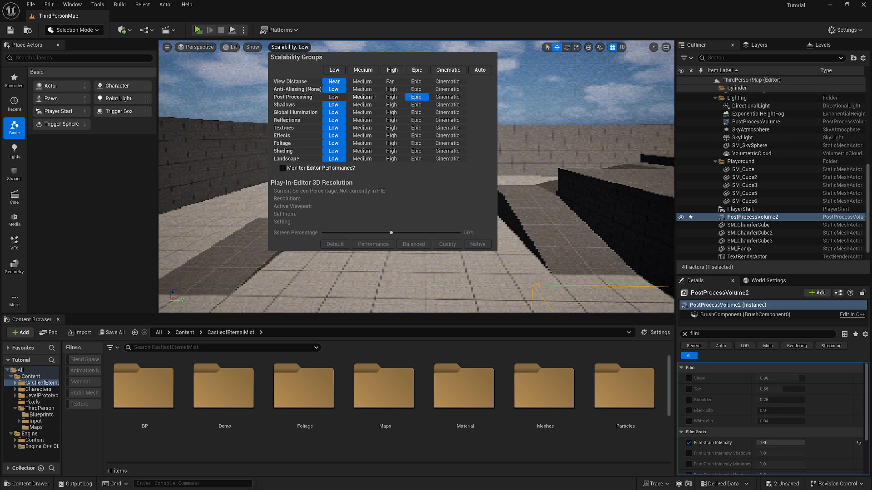
click(333, 97)
click(359, 97)
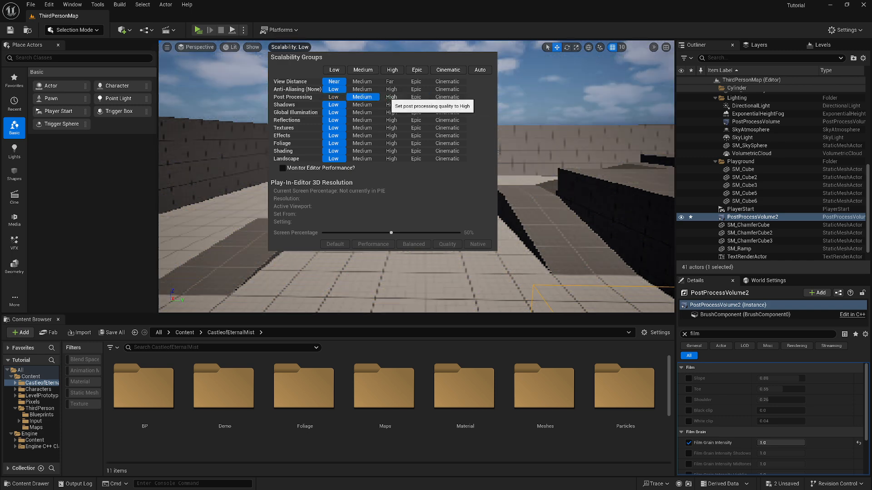
click(334, 96)
click(362, 97)
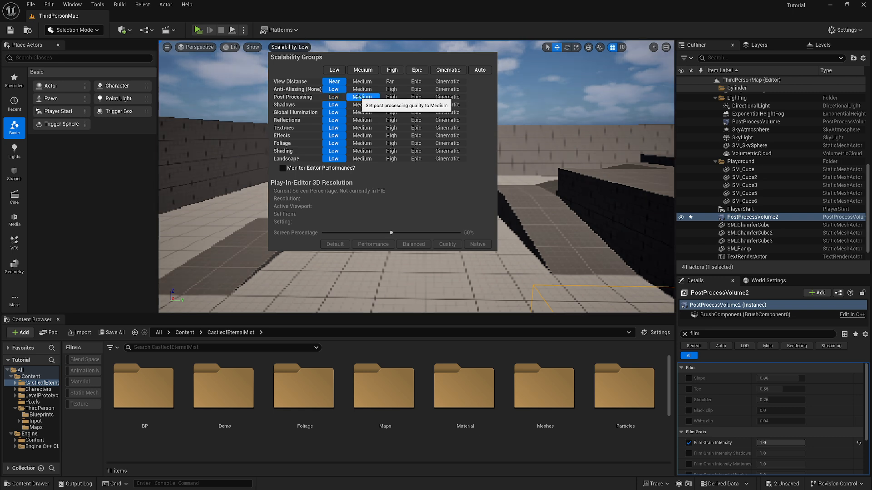
click(390, 96)
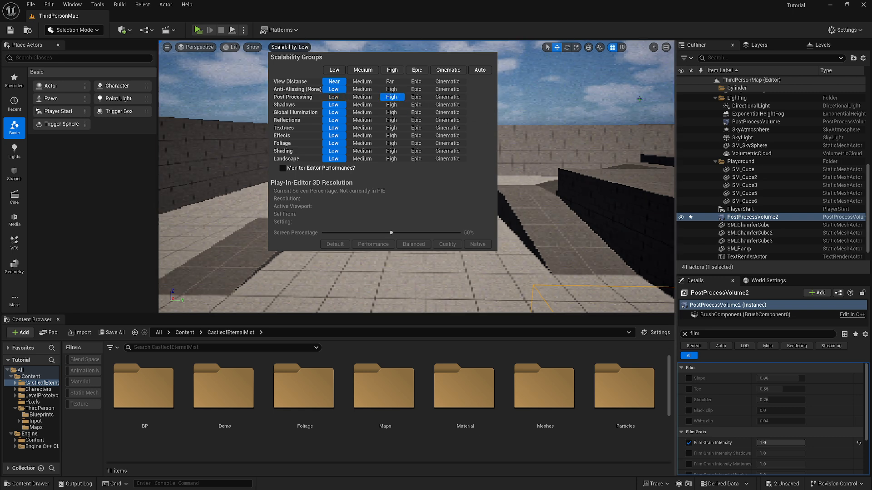
click(416, 97)
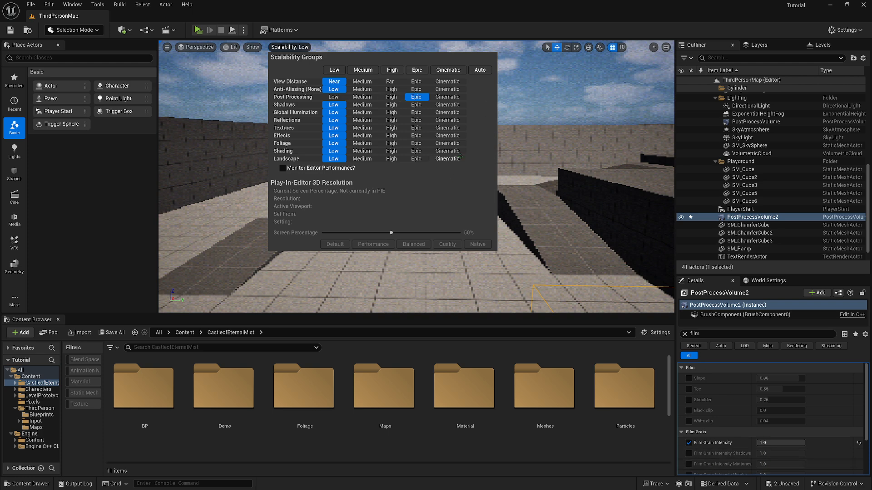
click(392, 97)
click(416, 97)
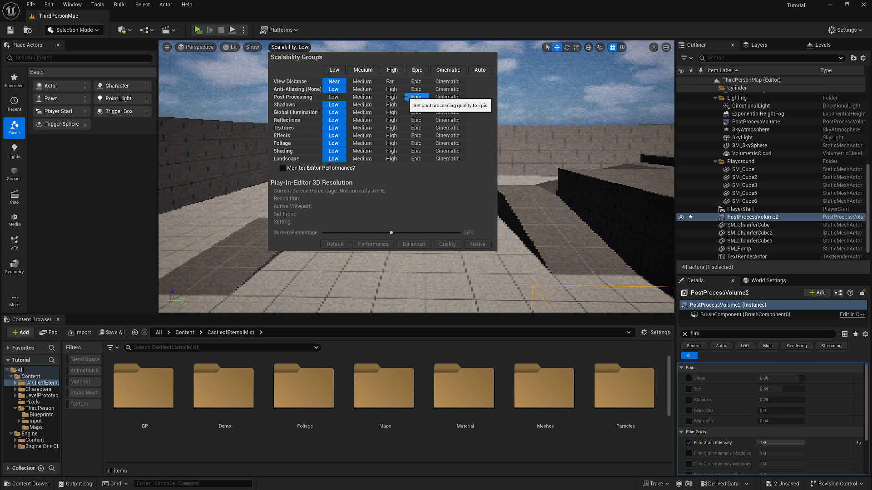
click(443, 98)
click(412, 97)
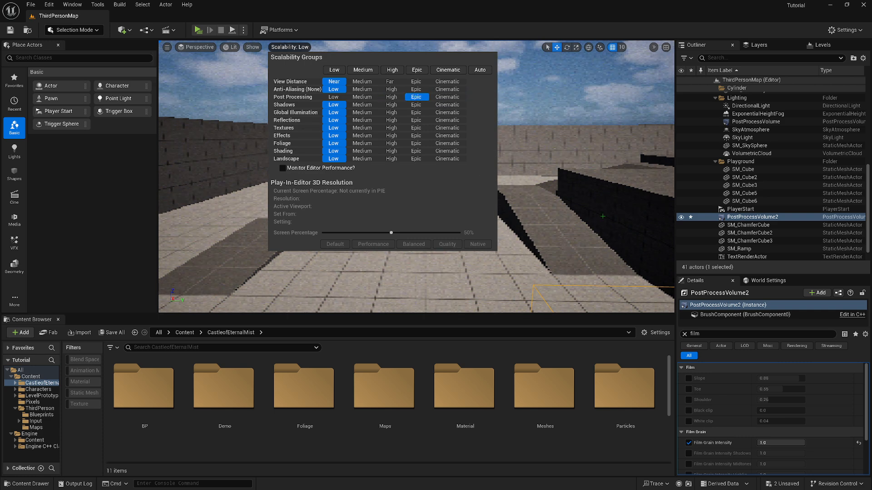
click(577, 218)
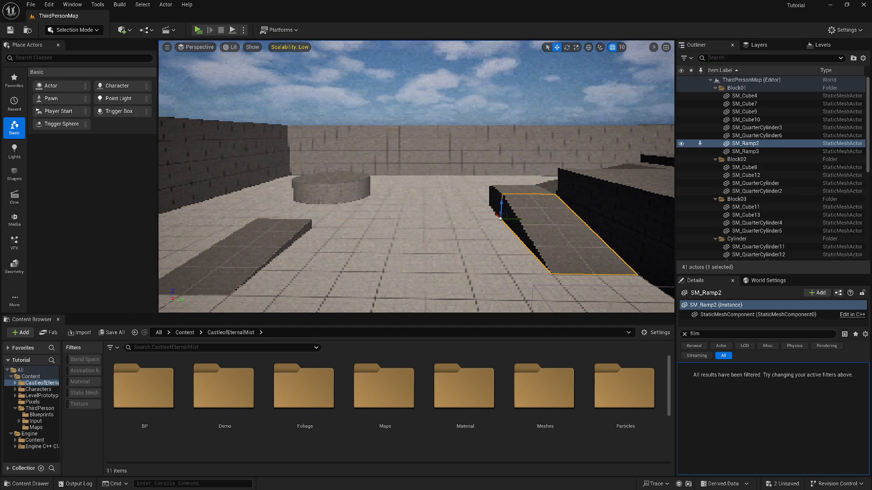
click(844, 30)
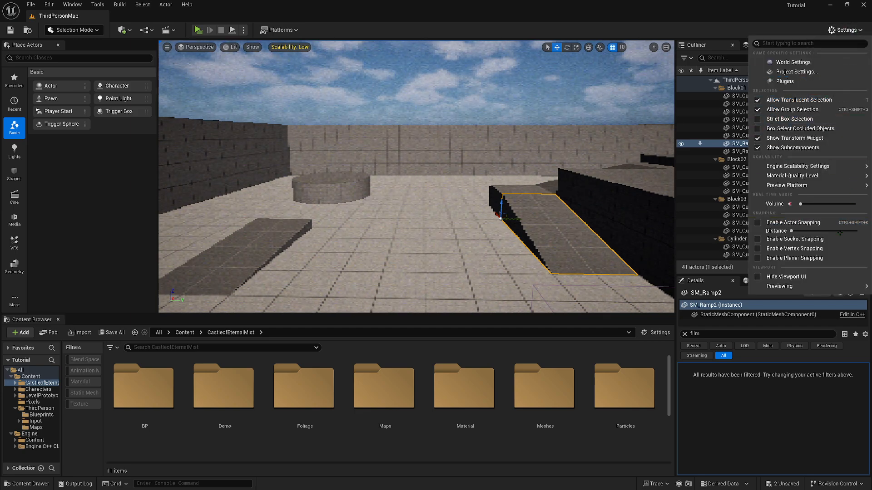
mouse_move(782, 176)
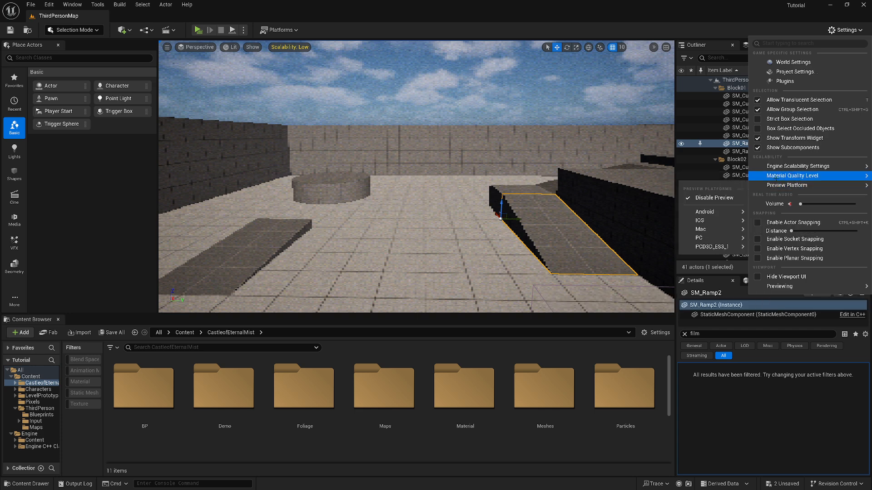
click(464, 388)
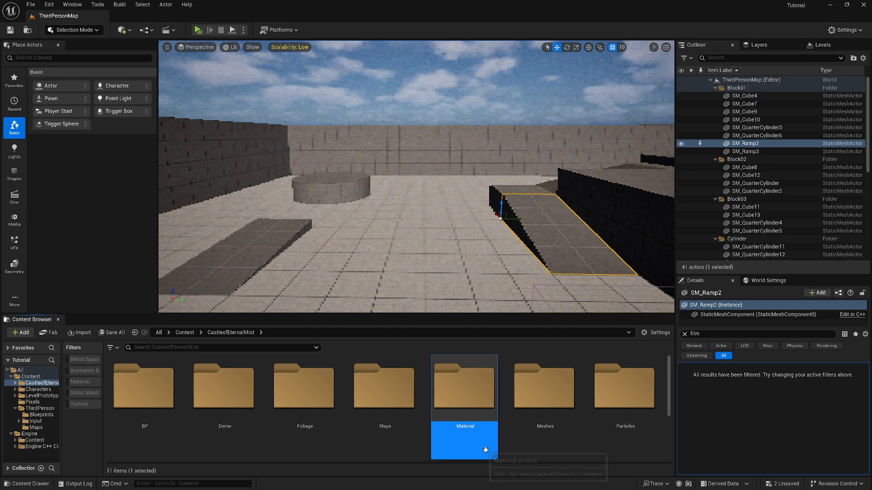
Open the CastleofEternalMist_Day level from the Maps folder of the castle asset pack
click(145, 382)
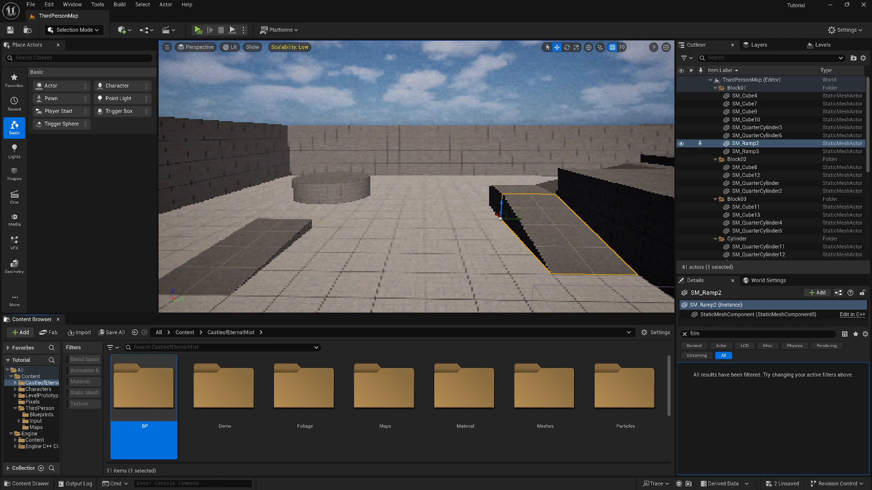
scroll(772, 172, down, 5)
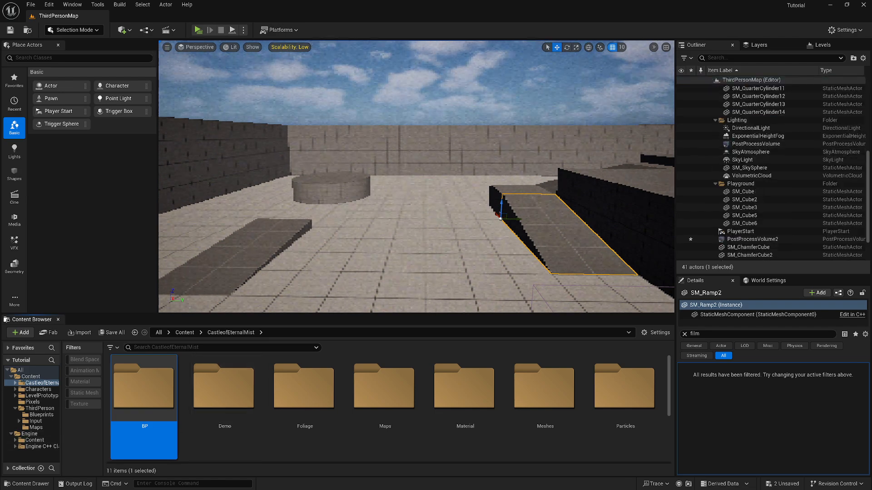
double_click(383, 388)
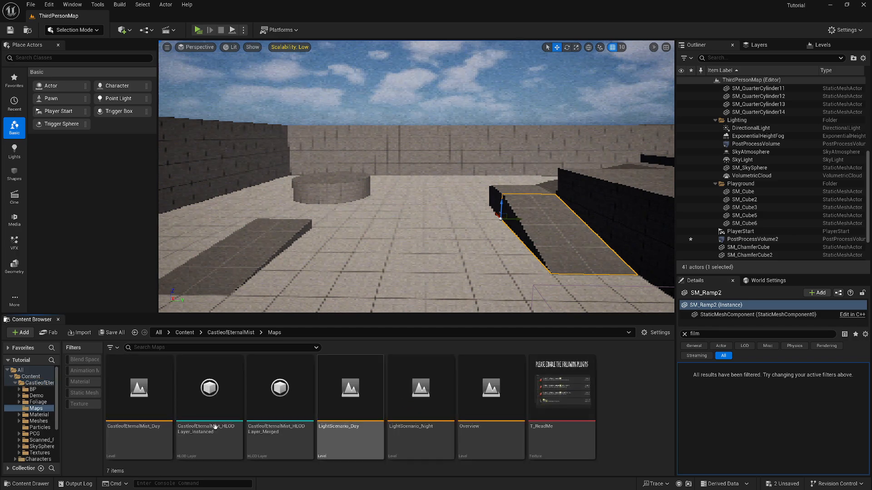
click(157, 398)
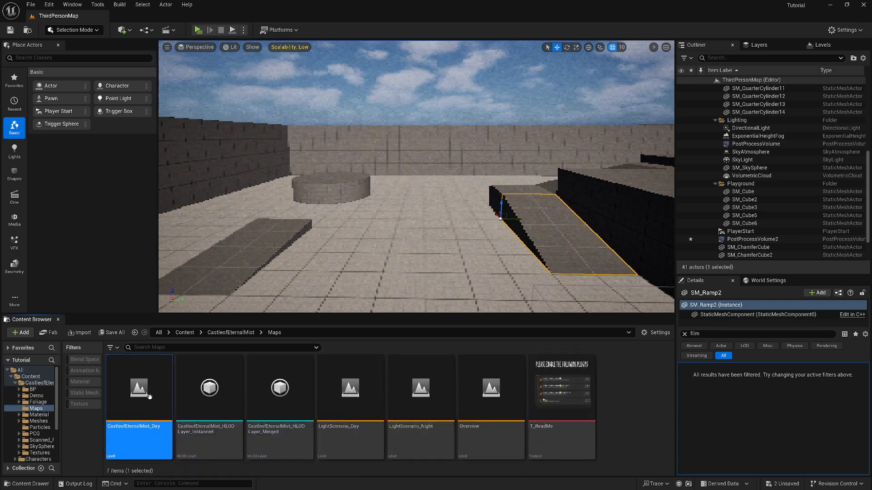
double_click(149, 397)
click(462, 340)
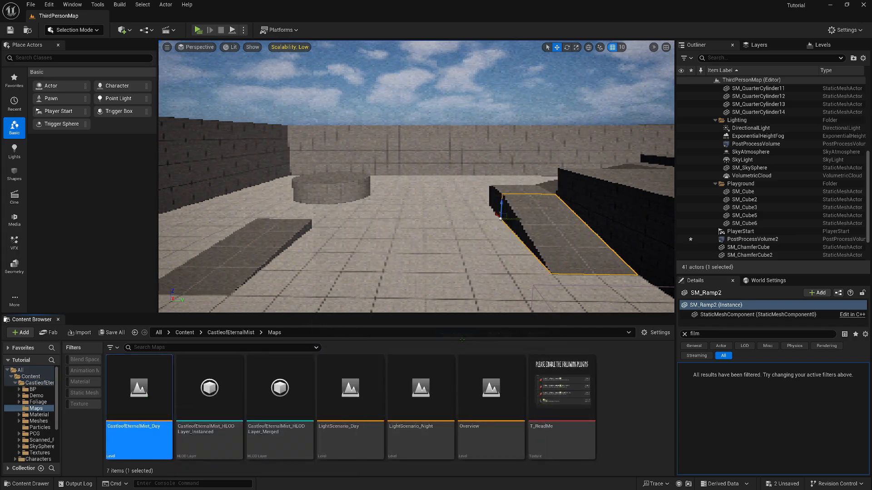
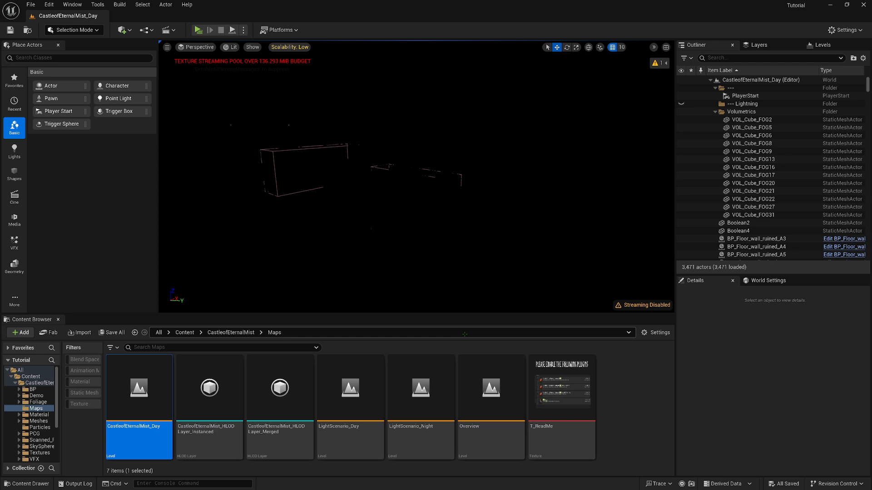
Fly through the castle level and examine the stone bridge, gate and wall textures up close
right_drag(454, 254, 416, 262)
key(w)
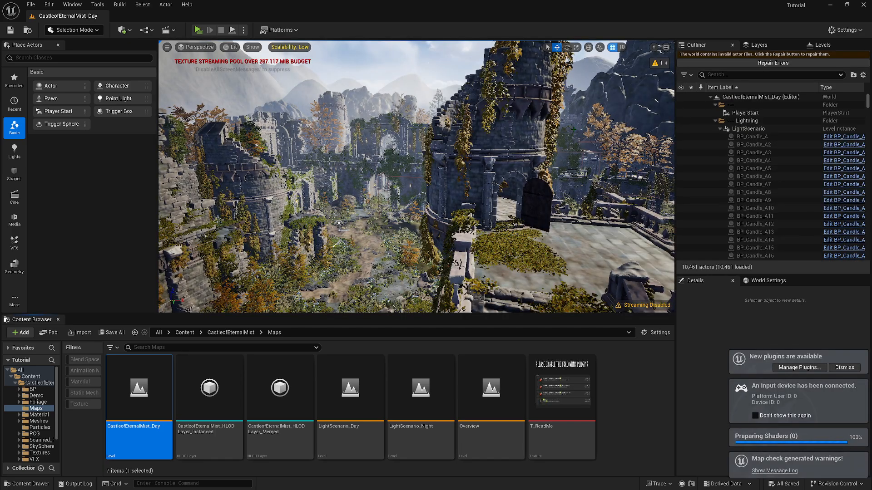
right_drag(573, 129, 867, 183)
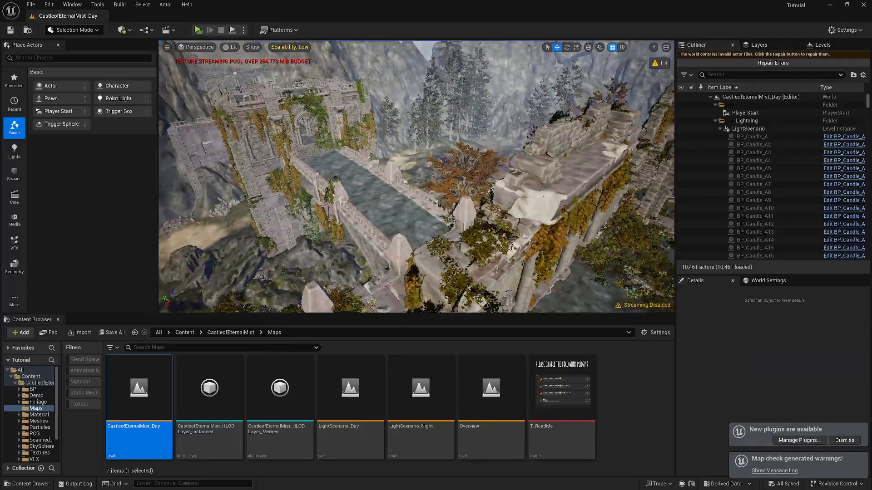
key(w)
key(w)
right_drag(417, 176, 436, 156)
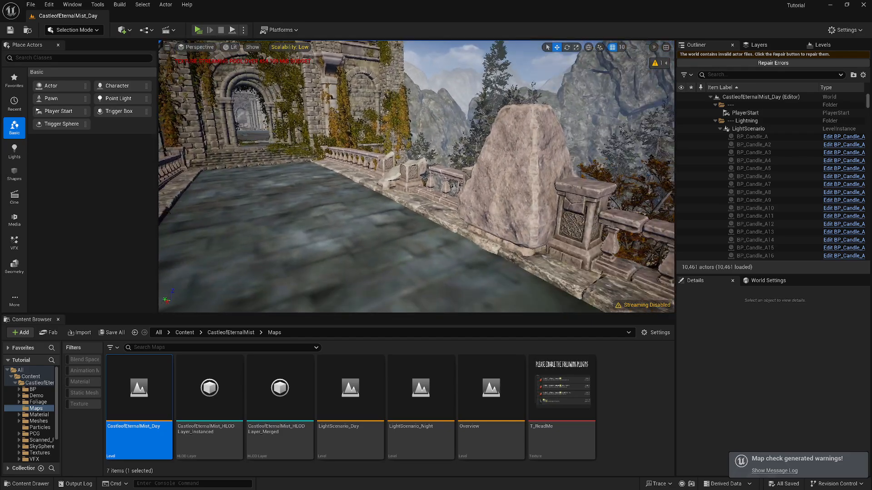
right_drag(416, 177, 64, 214)
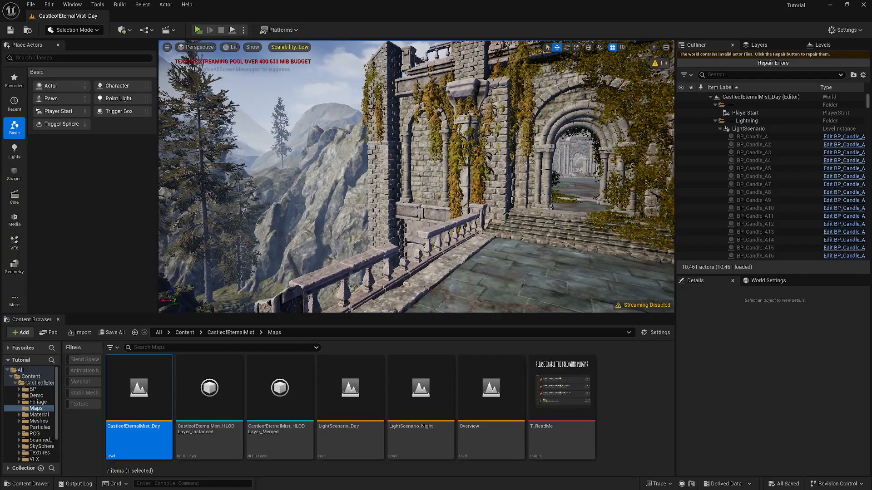
right_drag(416, 176, 436, 137)
right_drag(386, 190, 326, 260)
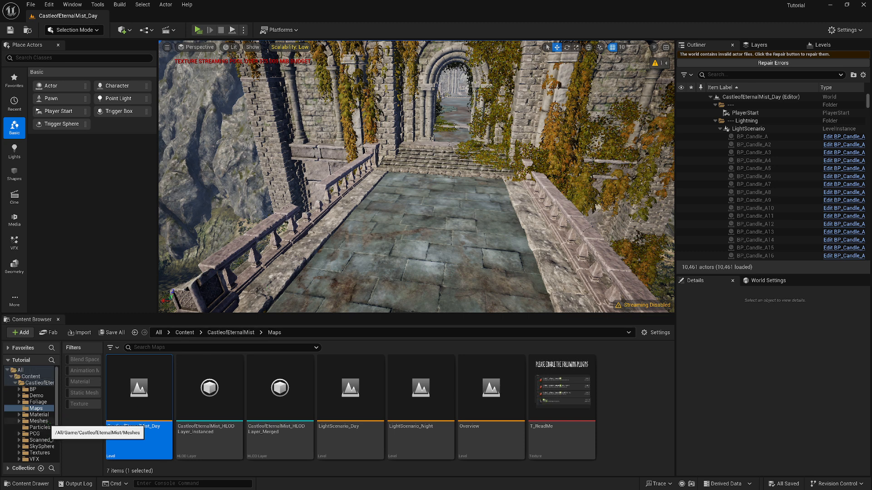
Show the contents of the CastleofEternalMist folder filtered to texture assets only
drag(39, 385, 40, 386)
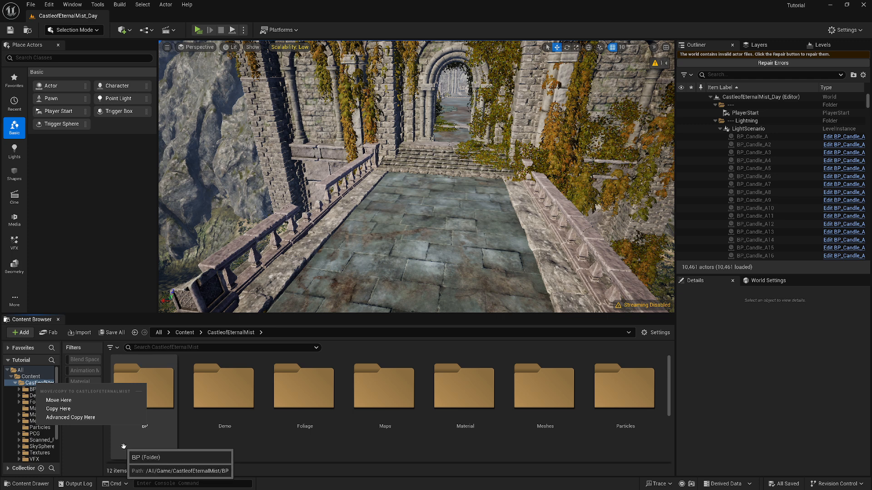
click(183, 441)
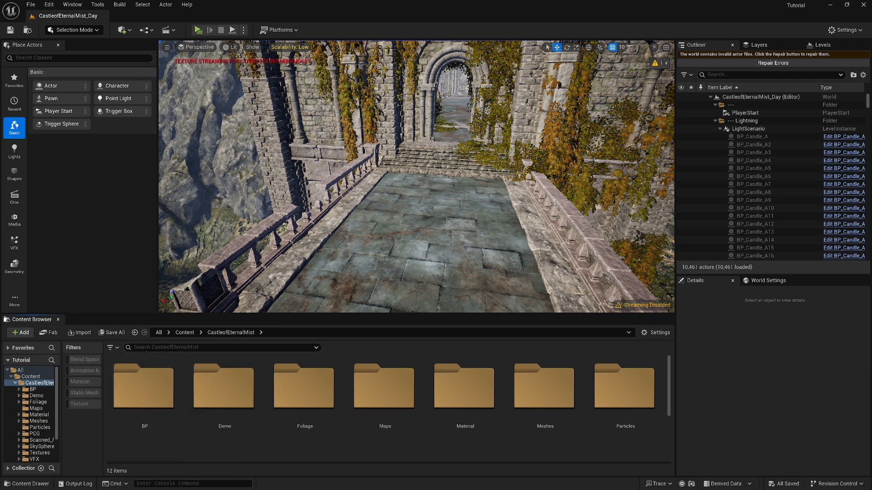
click(112, 348)
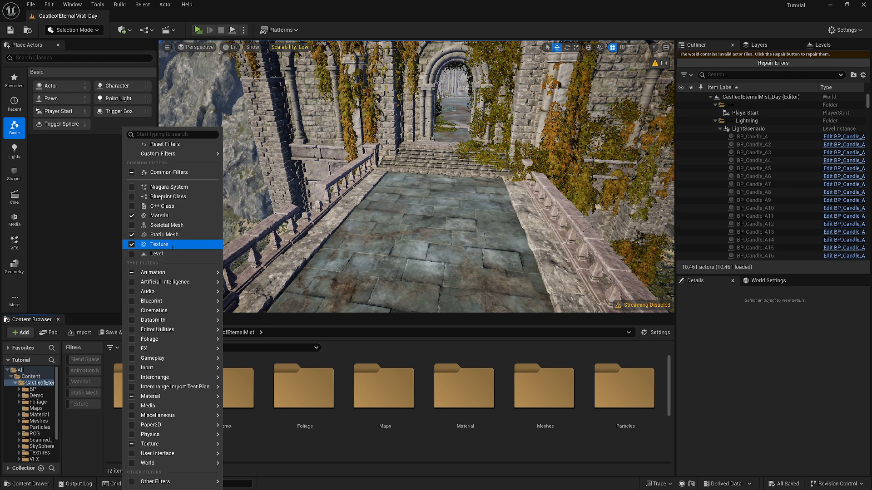
click(92, 421)
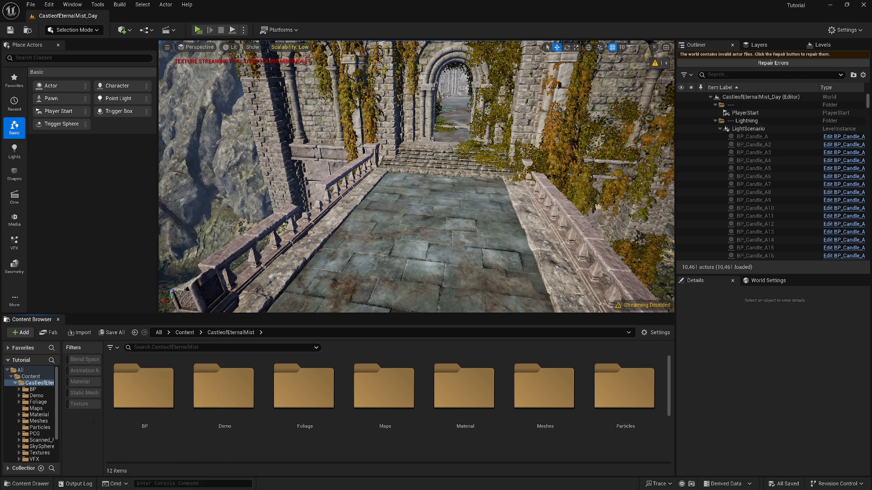
click(82, 404)
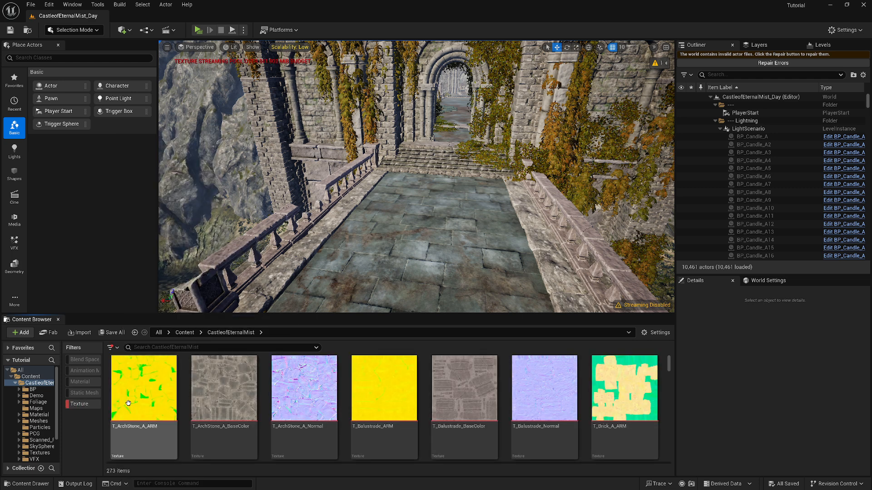
Select all textures of the castle pack and open them for bulk editing in a maximized Property Matrix
click(142, 400)
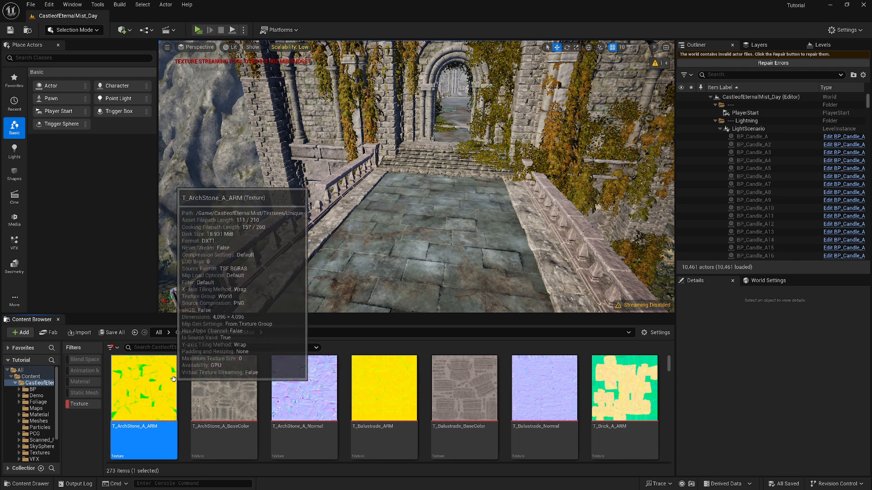
key(ctrl+a)
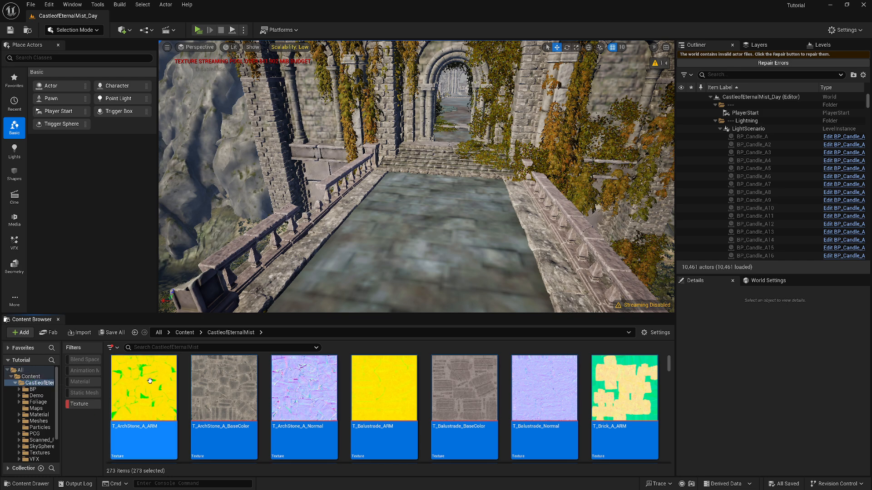
mouse_move(152, 381)
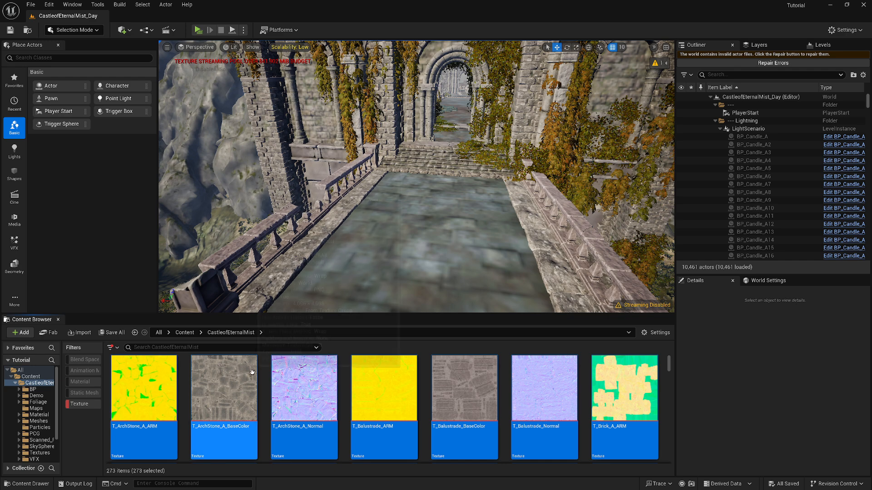
mouse_move(249, 367)
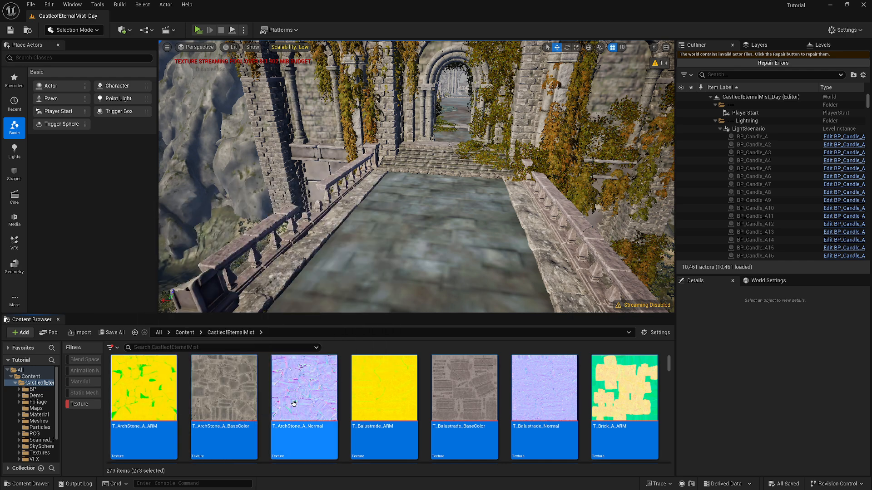
mouse_move(299, 403)
scroll(298, 404, down, 1)
scroll(298, 404, up, 1)
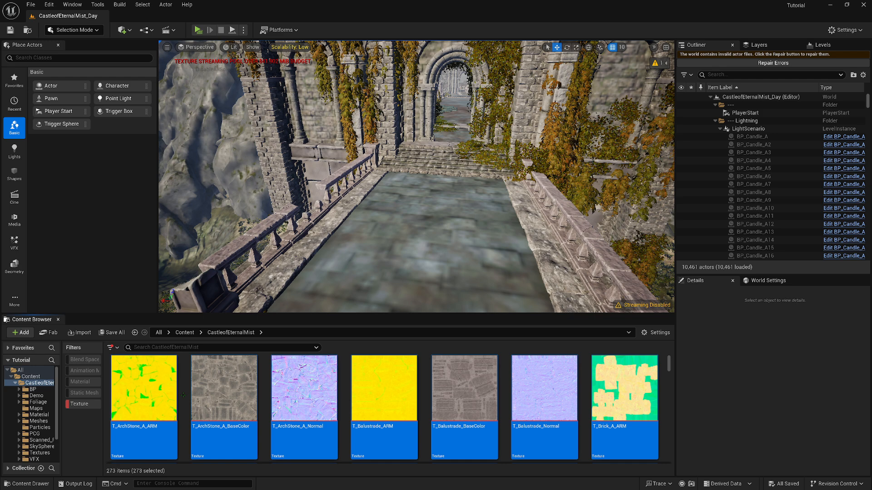
right_click(150, 402)
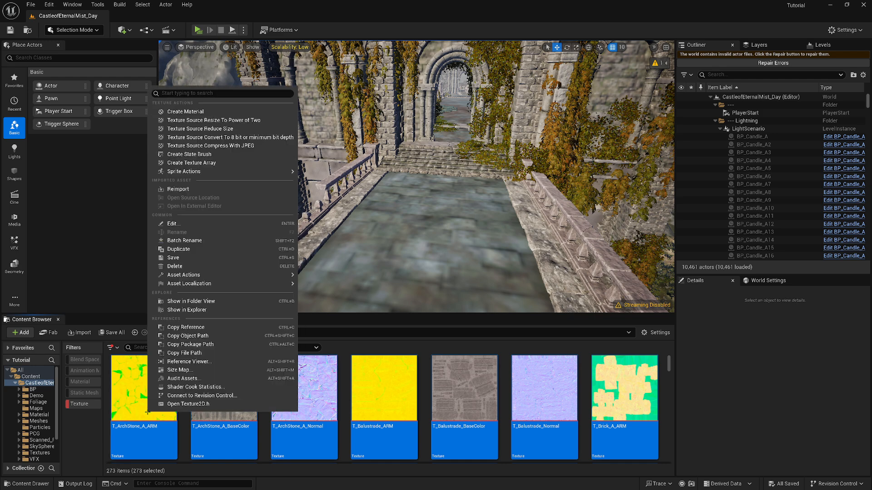
mouse_move(254, 275)
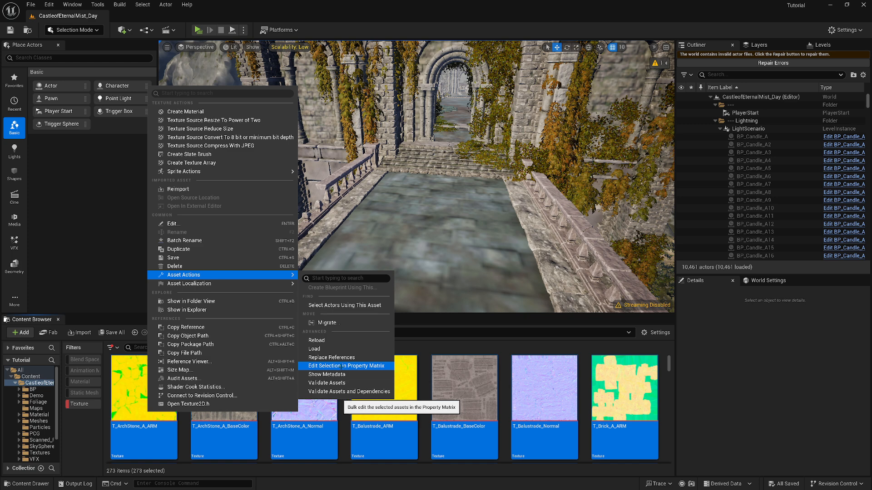
click(382, 365)
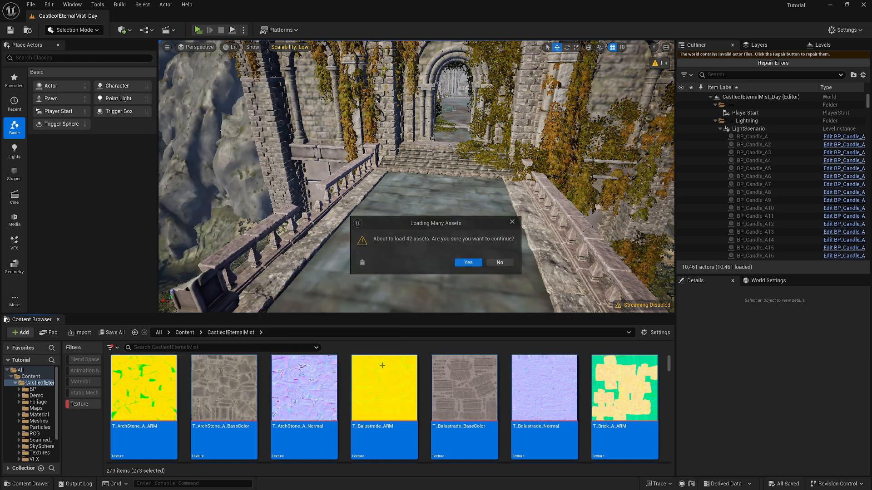
click(468, 263)
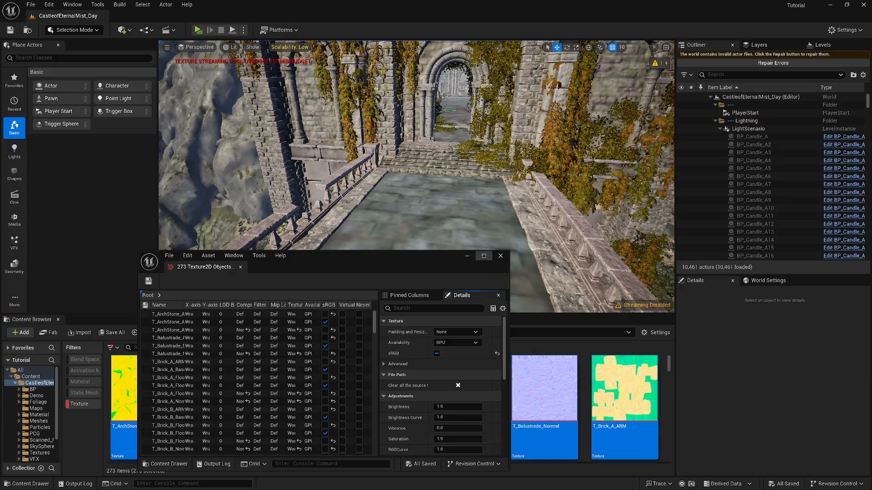
click(483, 256)
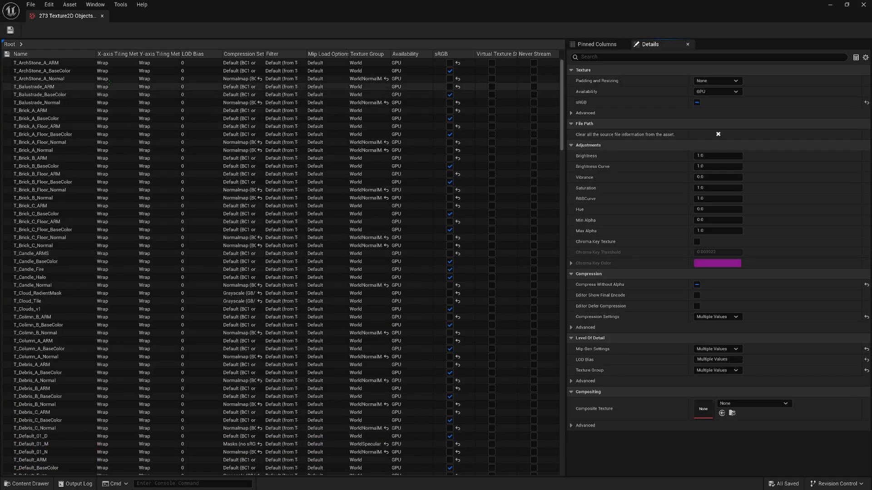
Set Maximum Texture Size to 128 for all textures in the Property Matrix and save all assets
click(48, 64)
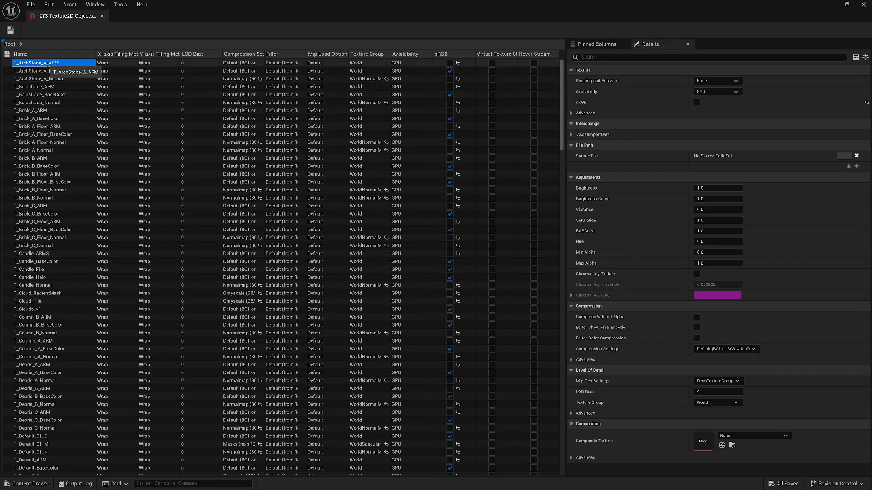
key(ctrl+a)
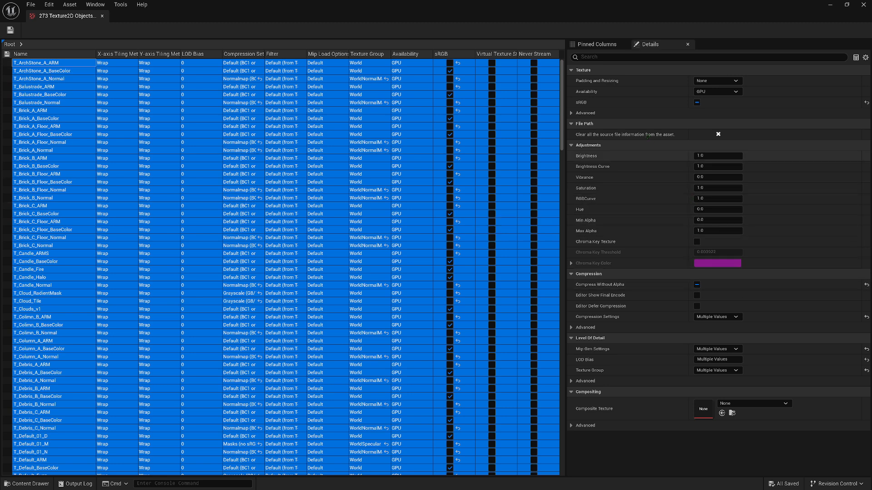
click(608, 56)
text(max)
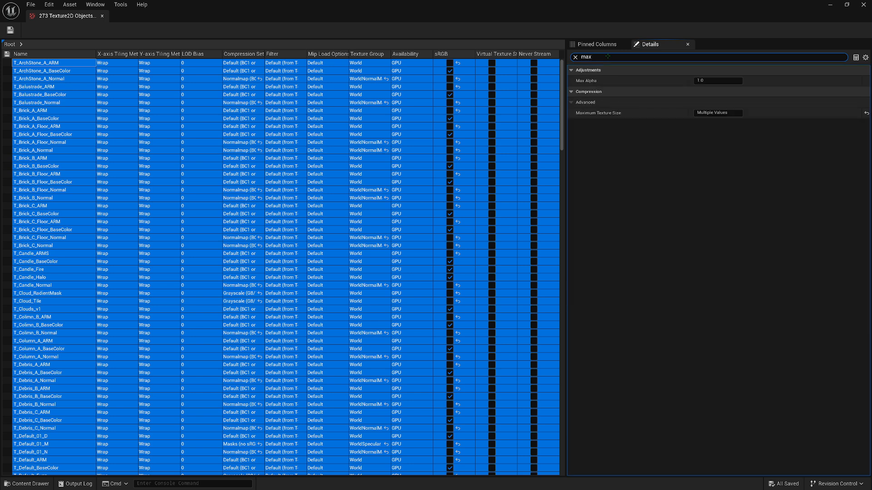
click(732, 113)
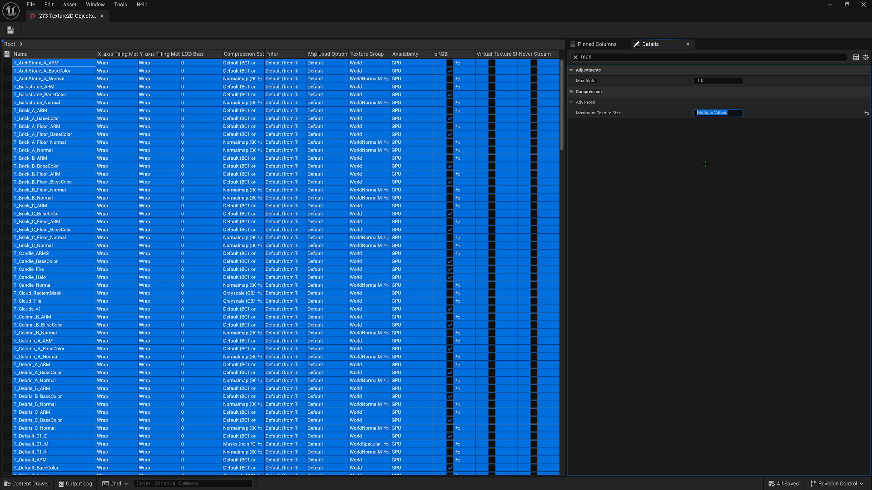
text(14)
key(Return)
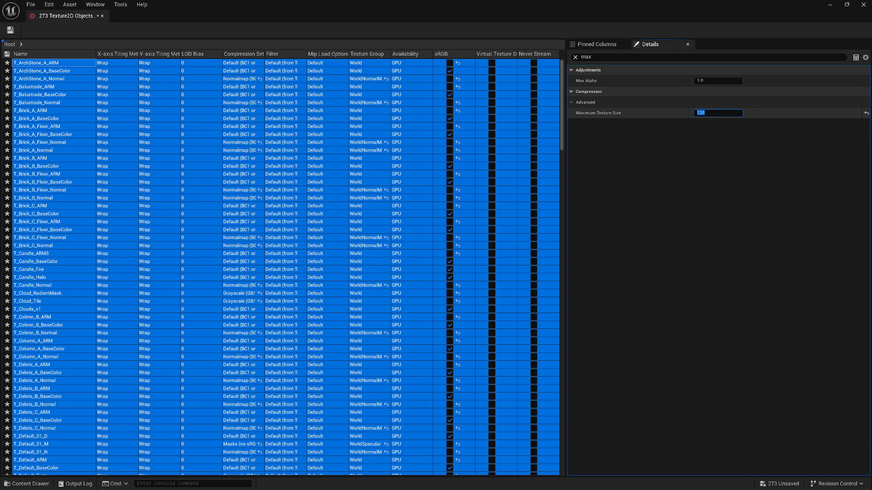
click(738, 154)
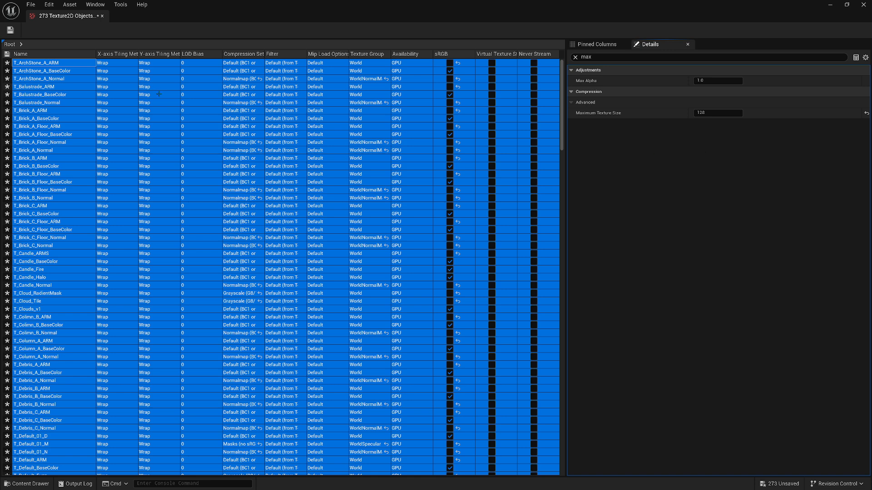
click(30, 5)
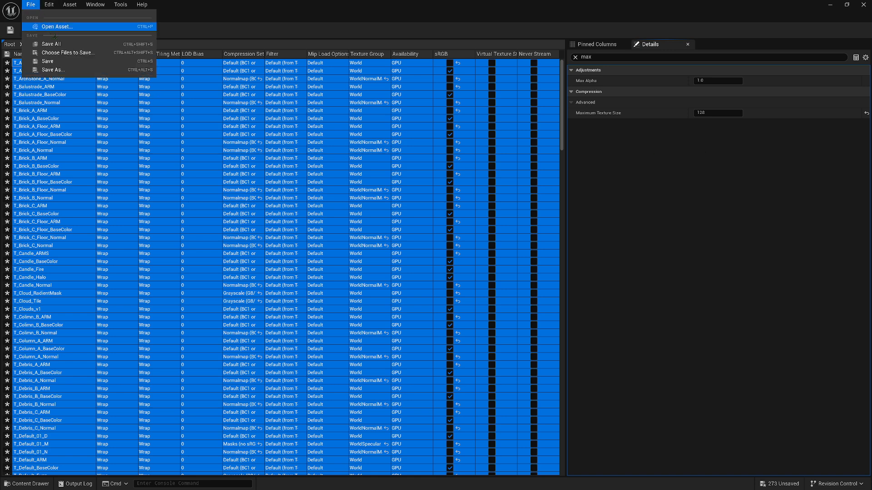
click(56, 44)
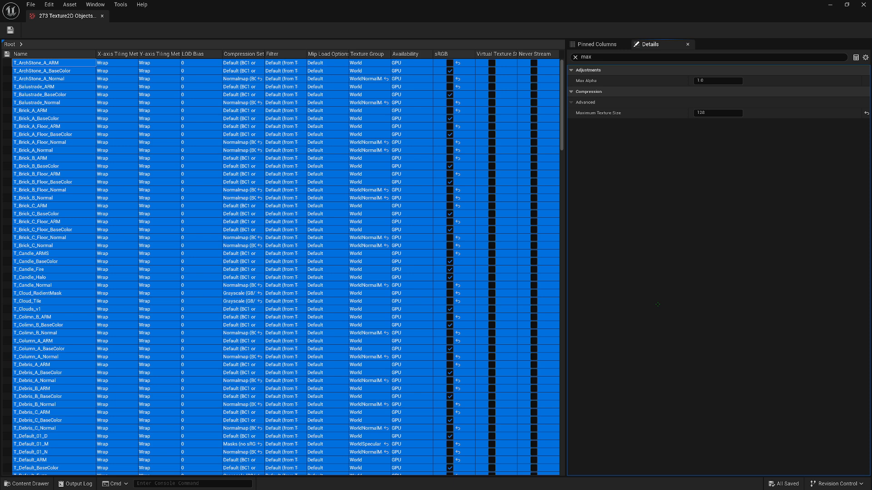
Find the mip properties of all textures, disable Use Improved Image Processing and set Mip Gen Settings to NoMipmaps
click(582, 56)
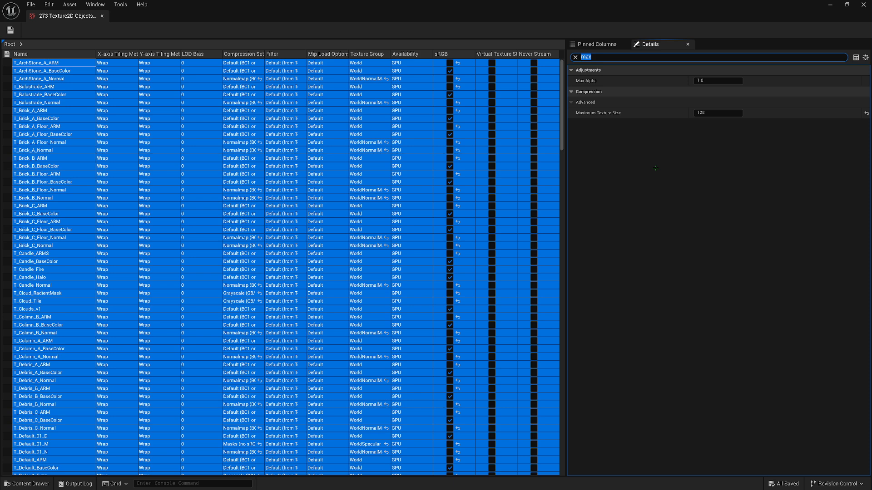
text(m)
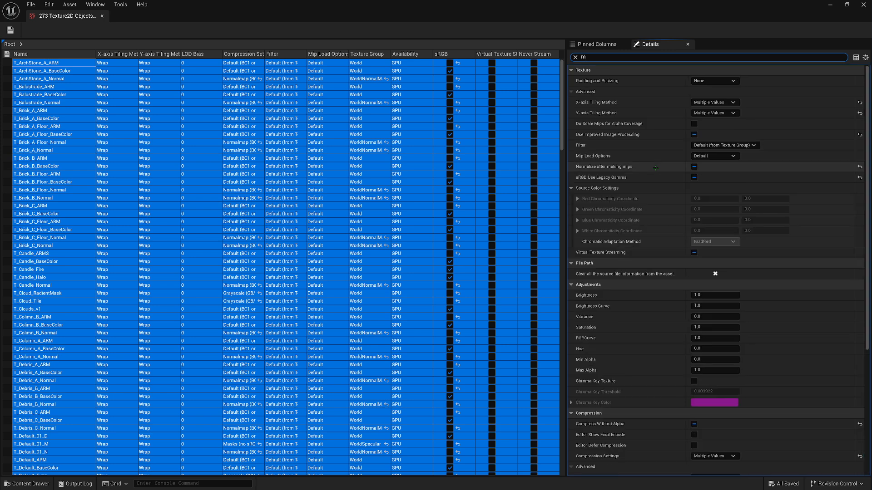
text(ip)
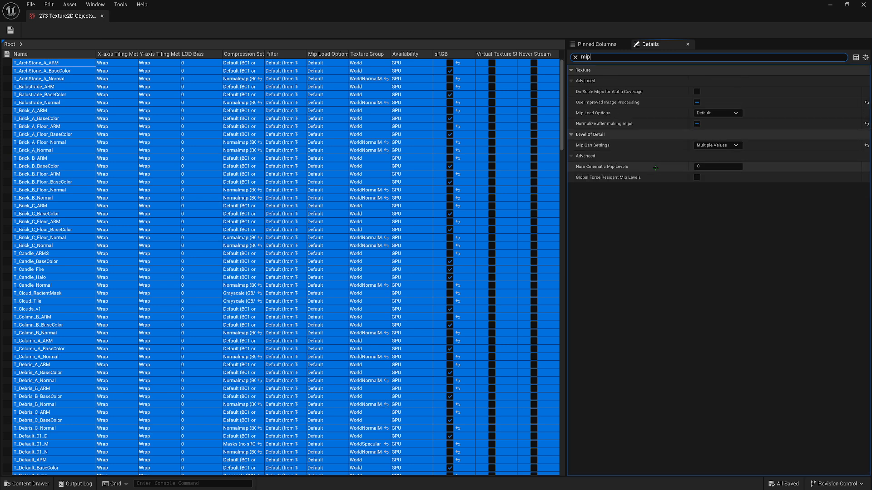
click(697, 102)
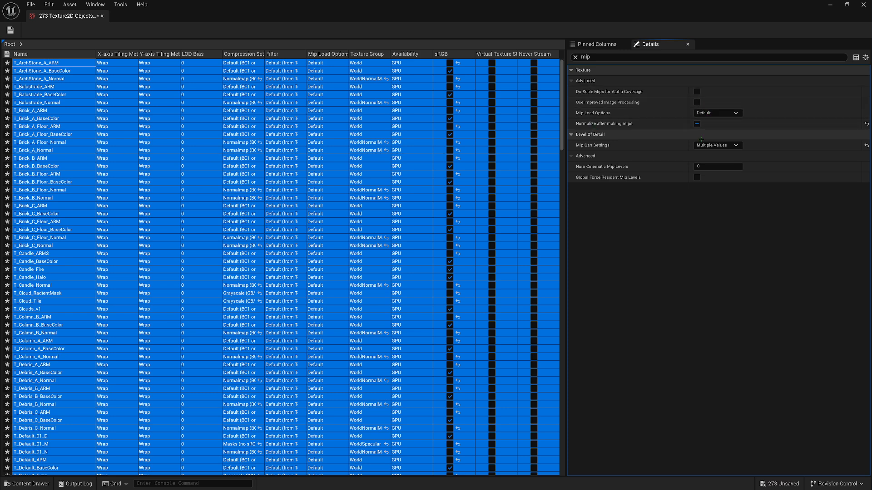
click(728, 145)
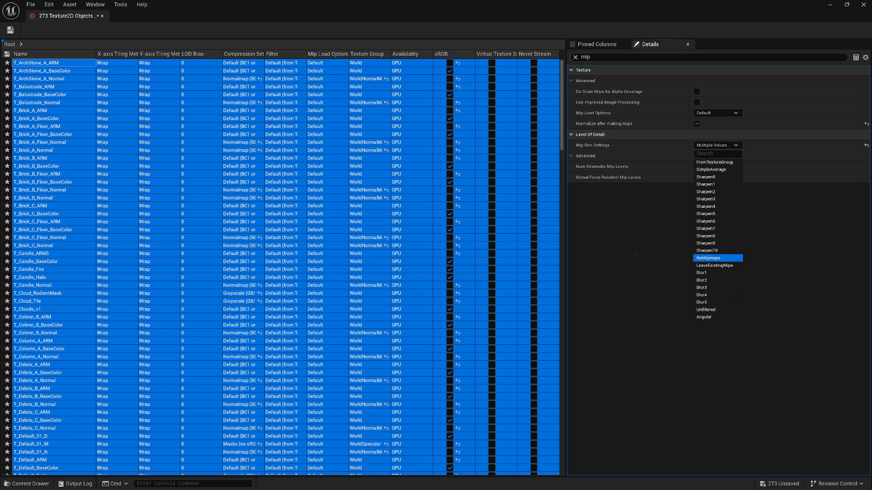
key(Return)
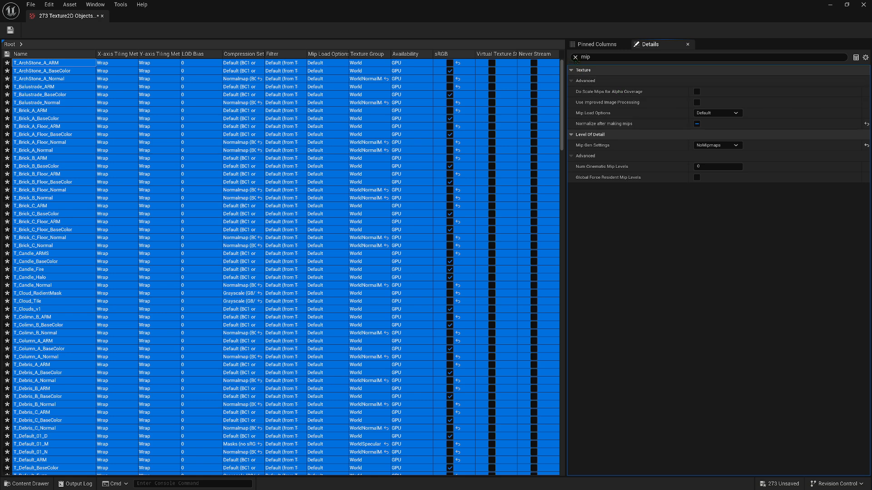
Find the compression properties of all selected textures and set Compression Settings to VectorDisplacementmap (RGBA8)
click(595, 57)
click(597, 57)
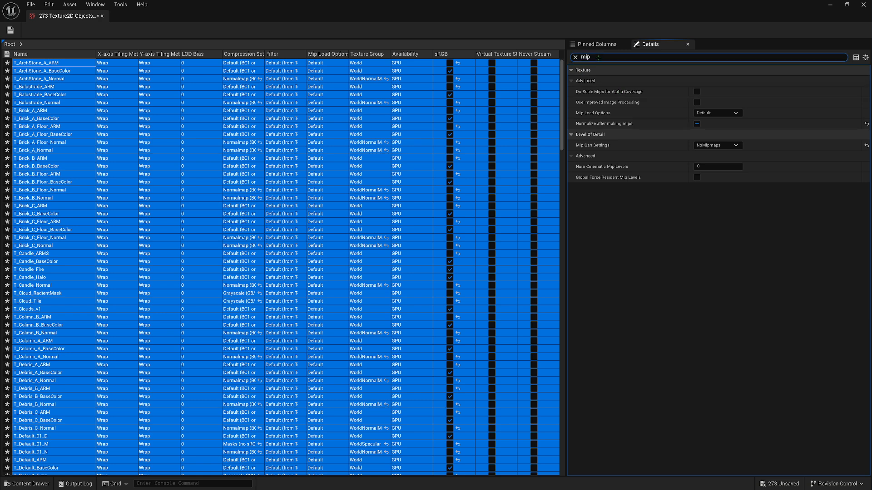
key(BackSpace)
key(BackSpace)
key(BackSpace)
text(compression)
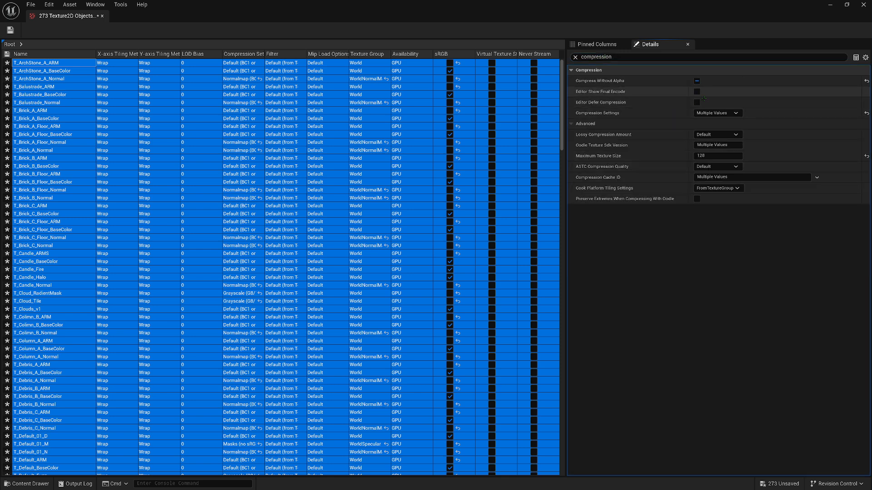
click(724, 114)
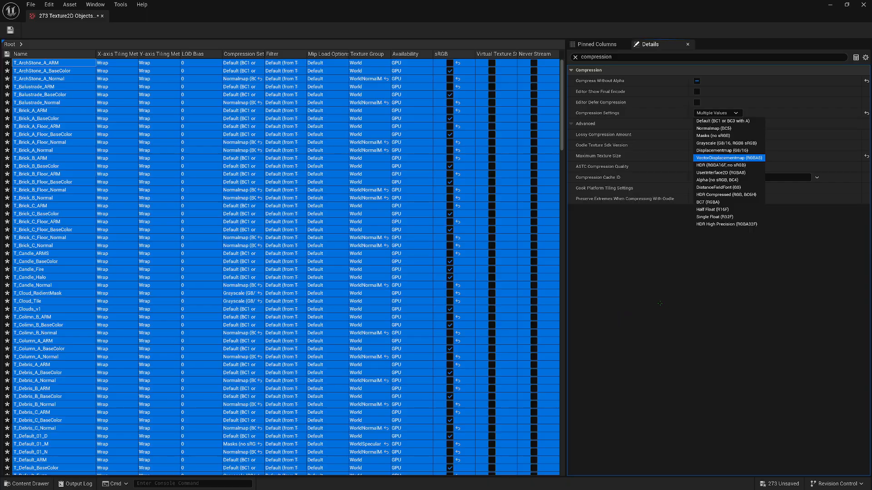
key(Return)
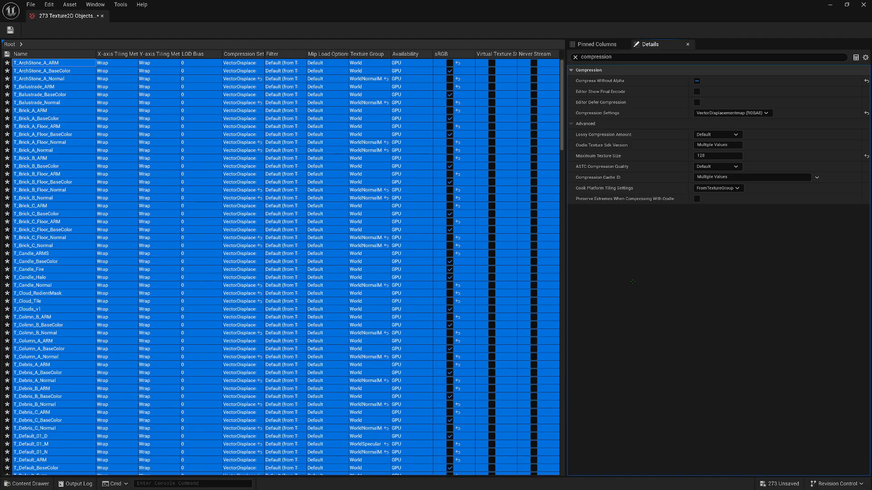
Find the filter properties of all selected textures and open the options for Filter
drag(615, 57, 568, 57)
text(filter)
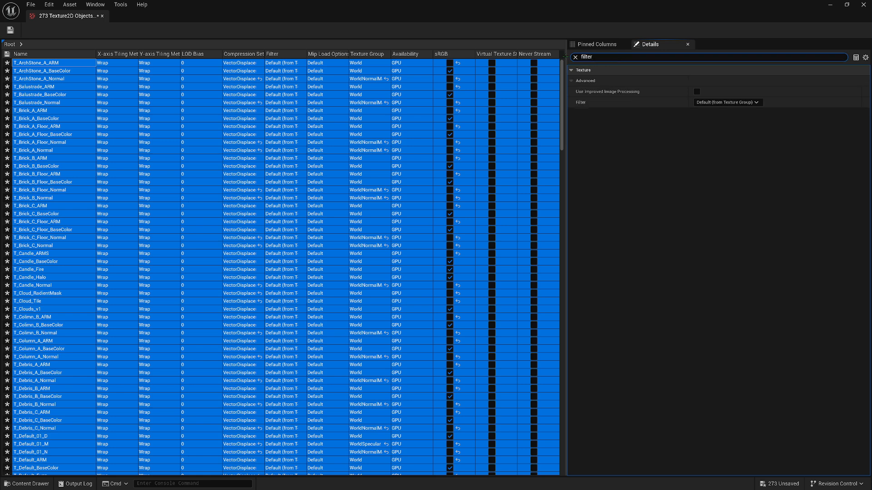
click(727, 102)
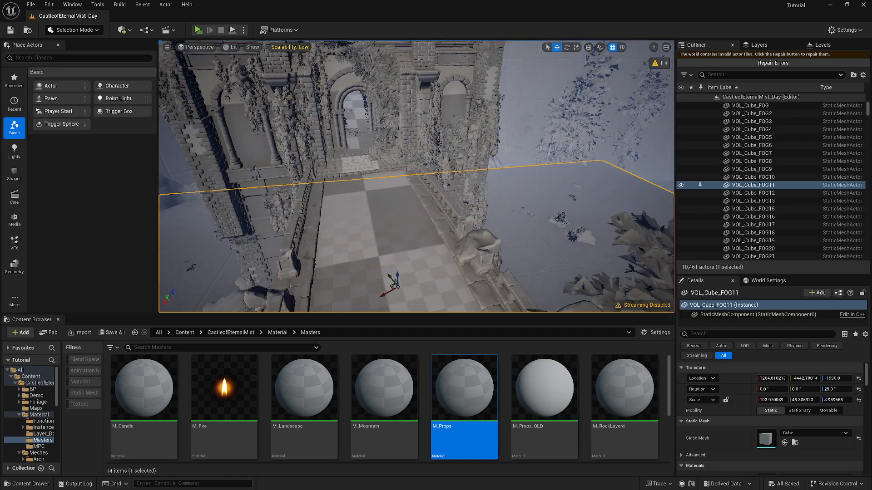
Select the balustrade group along the castle bridge in the level and browse to its mesh assets
key(w)
mouse_move(485, 164)
right_down()
mouse_move(476, 164)
mouse_move(485, 165)
right_up()
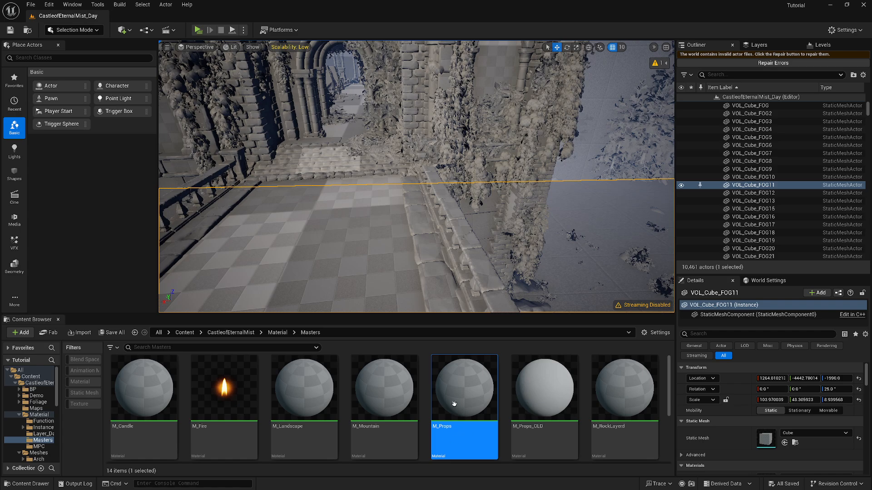
click(451, 205)
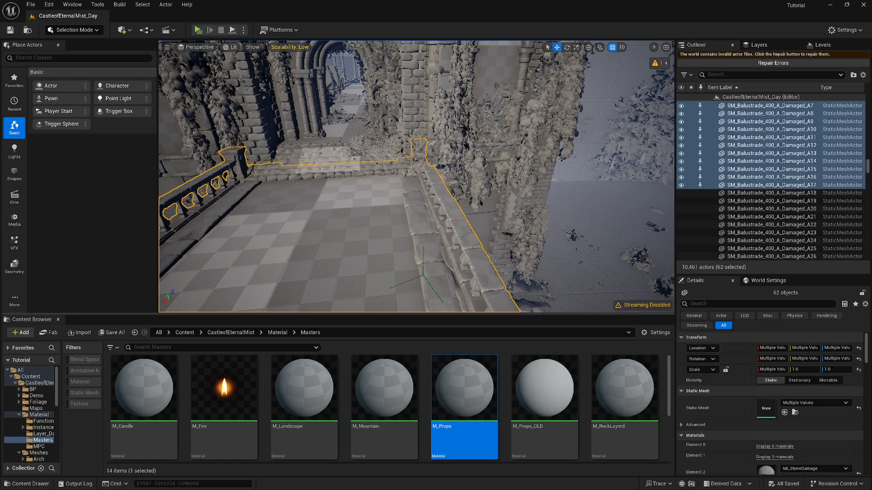
key(f)
right_drag(451, 205, 395, 205)
key(w)
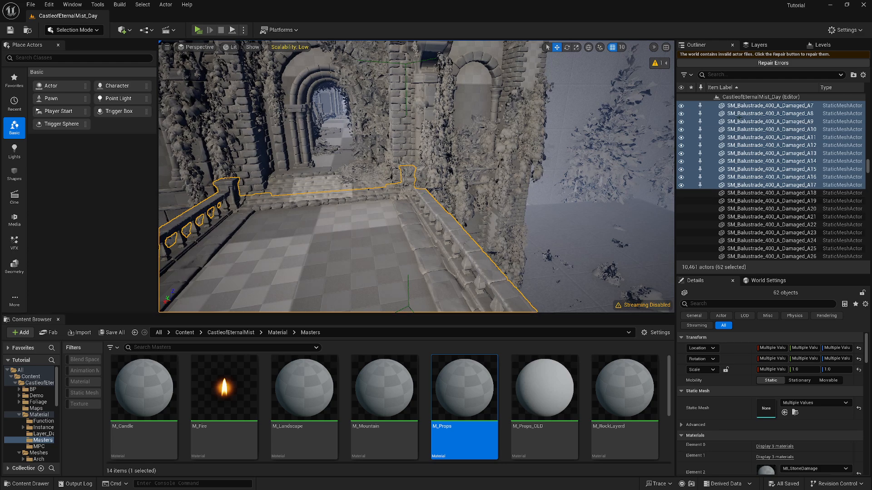
right_drag(417, 182, 417, 200)
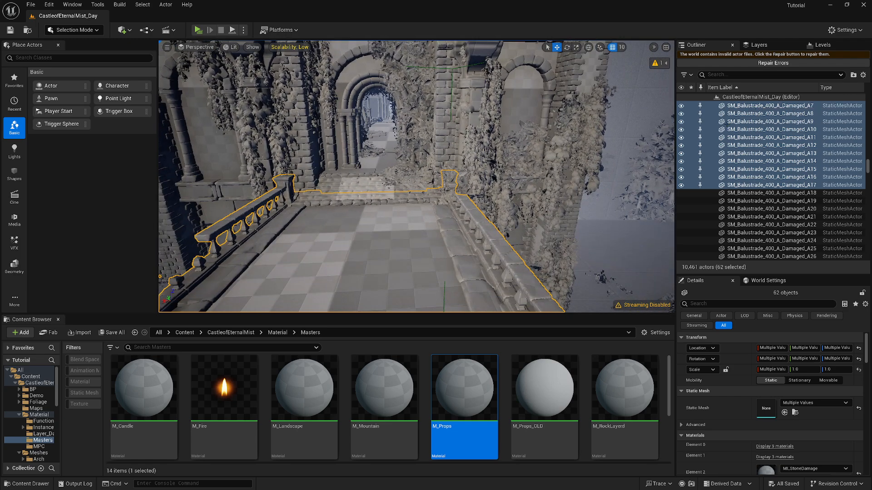
click(457, 158)
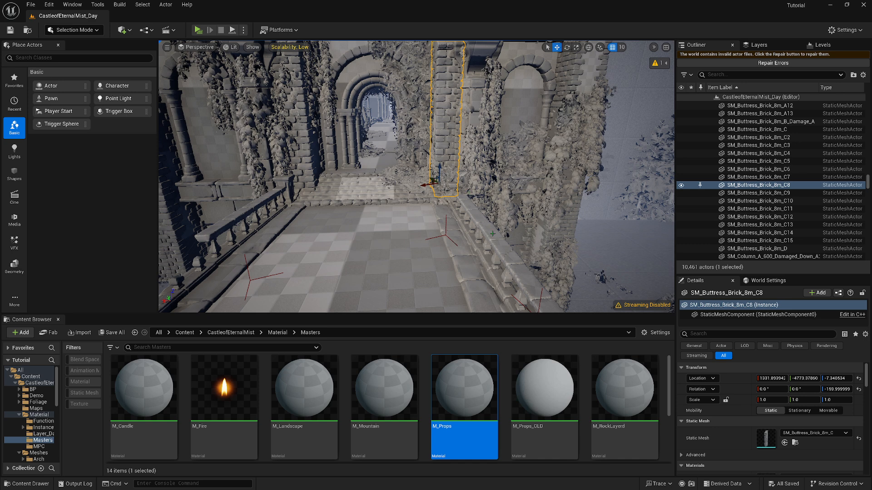
key(ctrl+z)
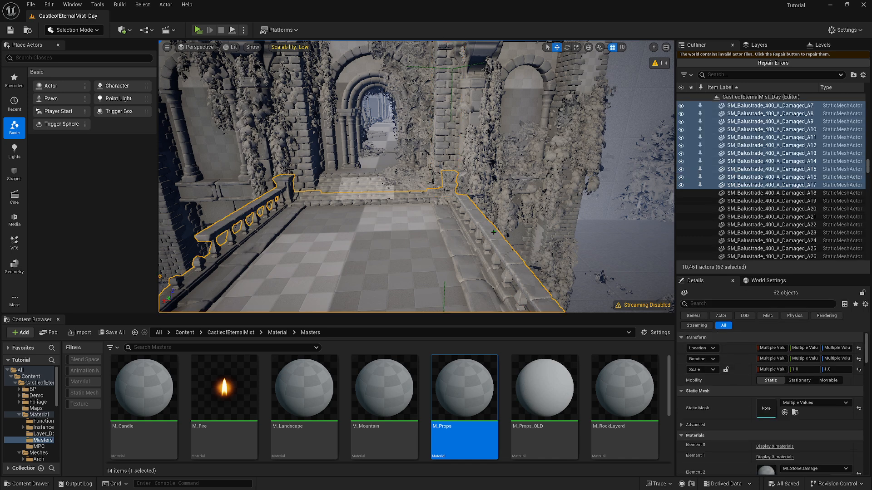
right_click(748, 144)
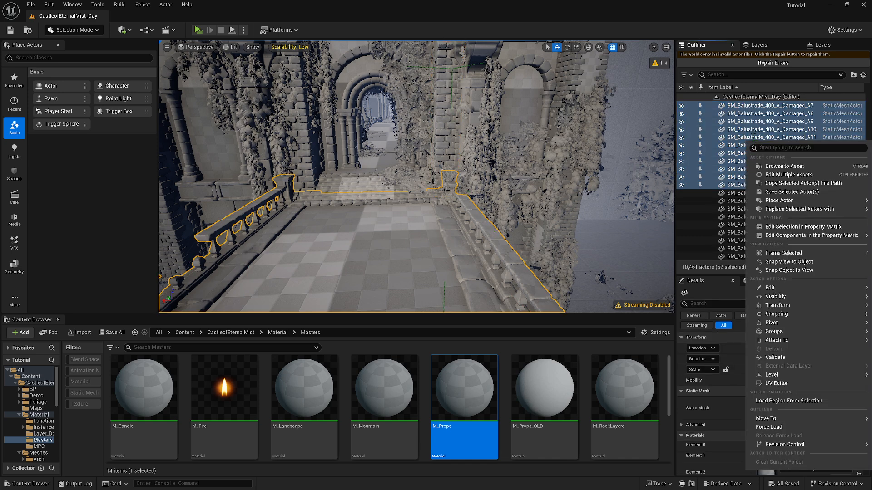
click(776, 160)
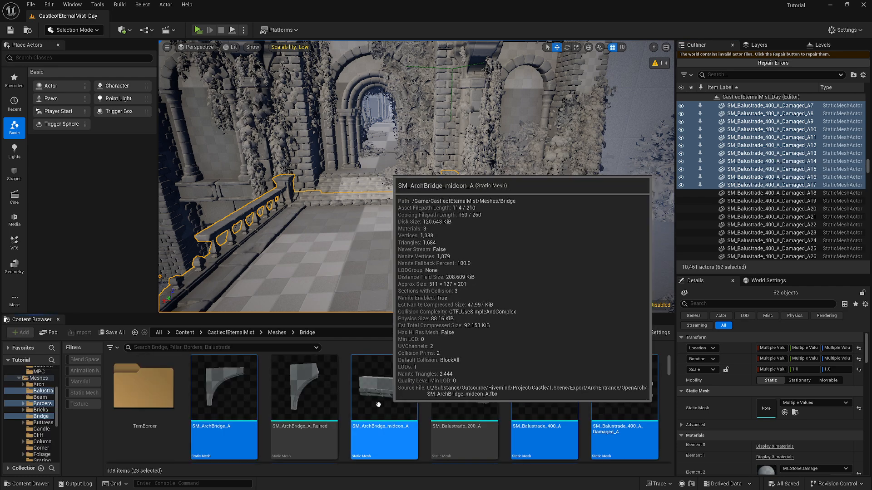
Trace the material of SM_ArchBridge_A through the instance MI_ArchStone_A to its parent and open M_Props for editing
double_click(253, 398)
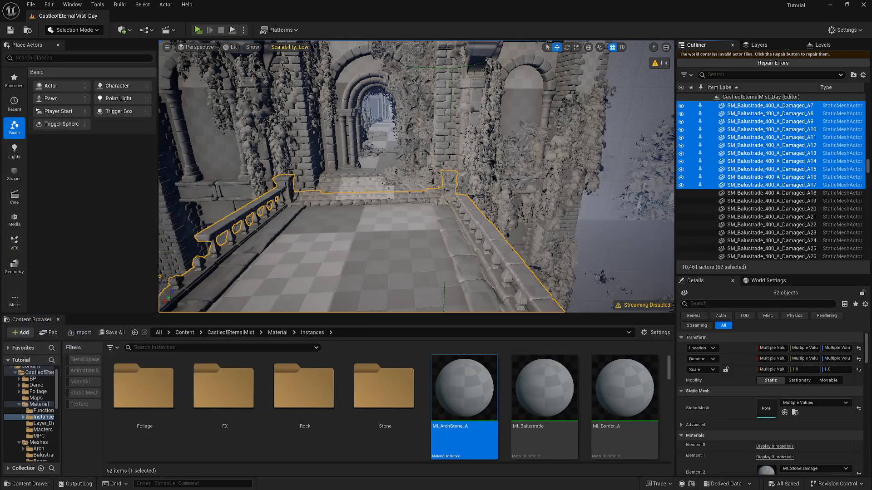
double_click(465, 390)
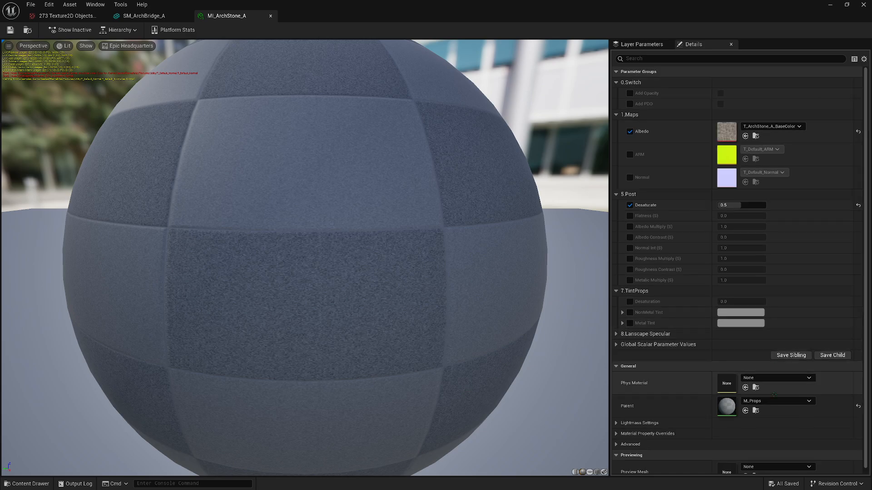
click(757, 411)
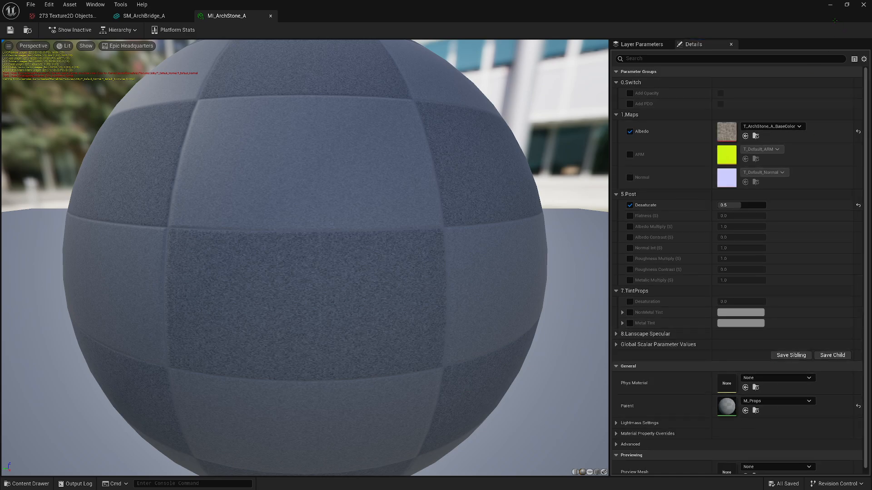
click(831, 5)
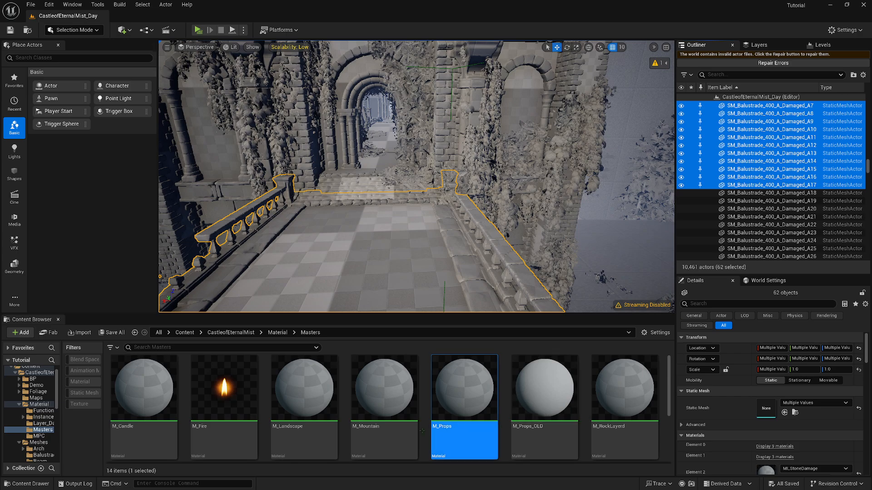
double_click(474, 392)
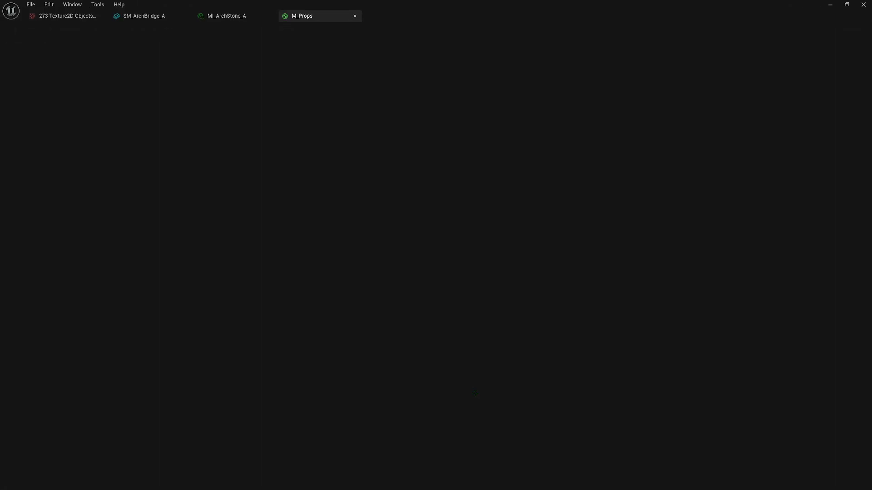
Disconnect the Metallic, Roughness, Normal and AmbientOcclusion inputs of the MakeMaterialAttributes node in the M_Props graph
scroll(393, 304, down, 5)
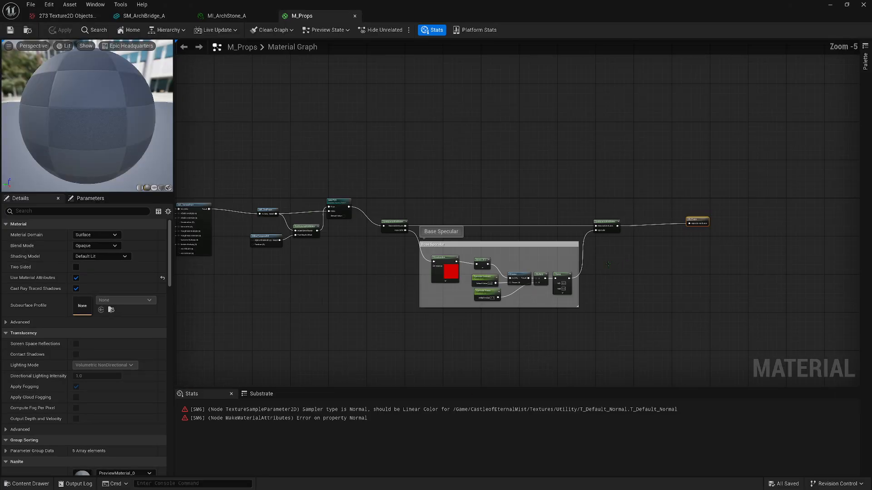
right_drag(417, 301, 662, 283)
right_drag(475, 301, 508, 328)
scroll(511, 327, up, 3)
right_drag(540, 282, 797, 380)
scroll(798, 379, down, 2)
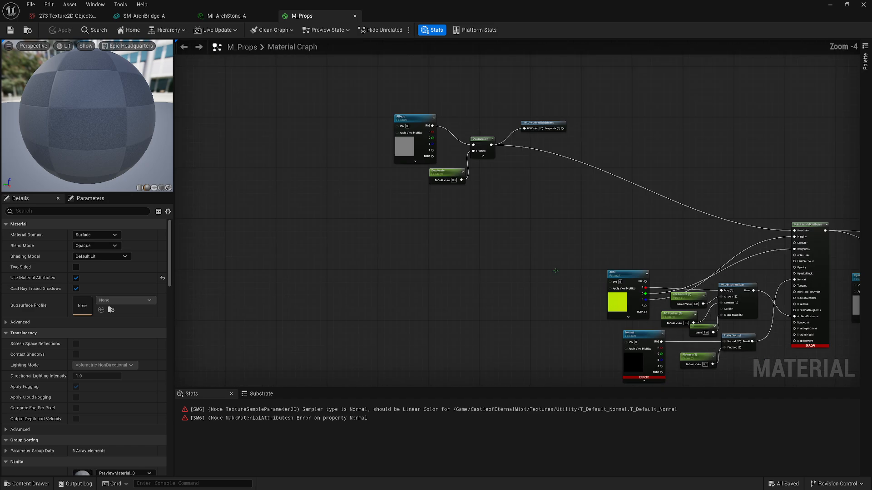
right_drag(459, 236, 412, 248)
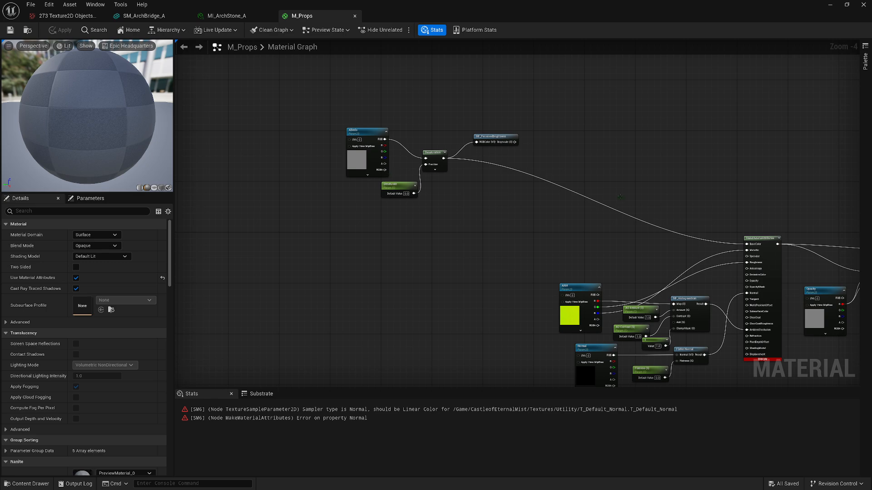
right_drag(702, 197, 519, 171)
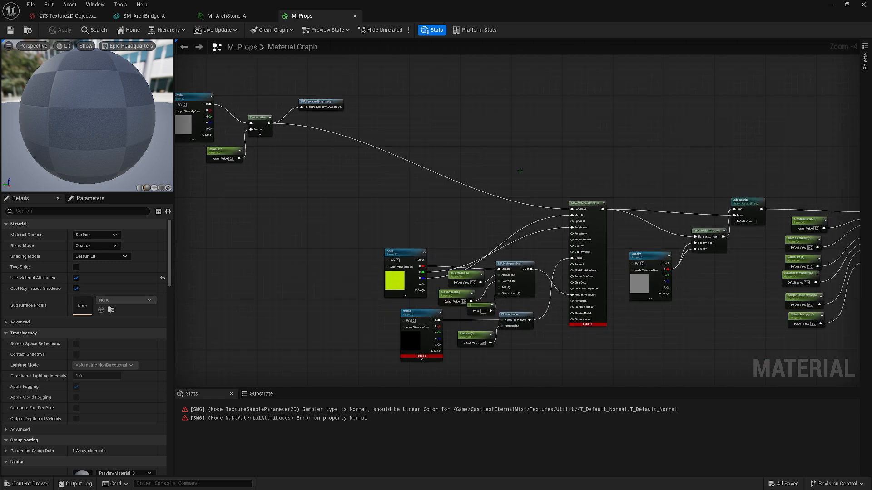
right_drag(442, 173, 470, 180)
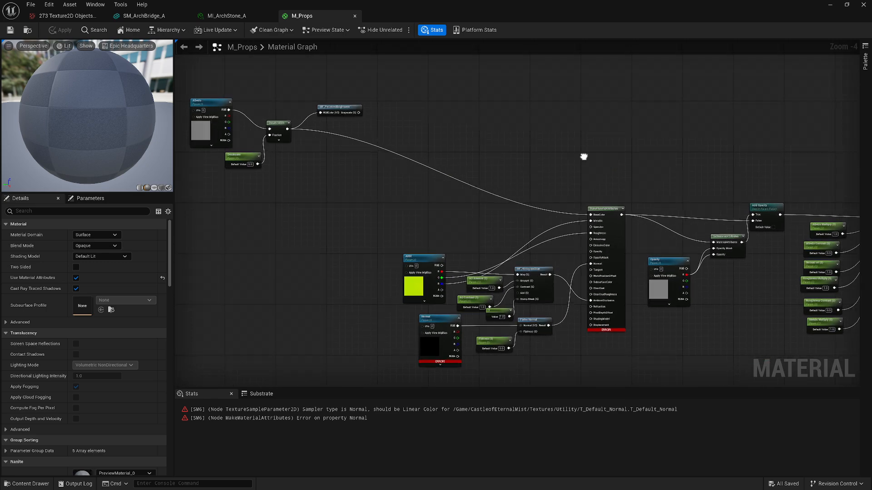
scroll(582, 156, up, 2)
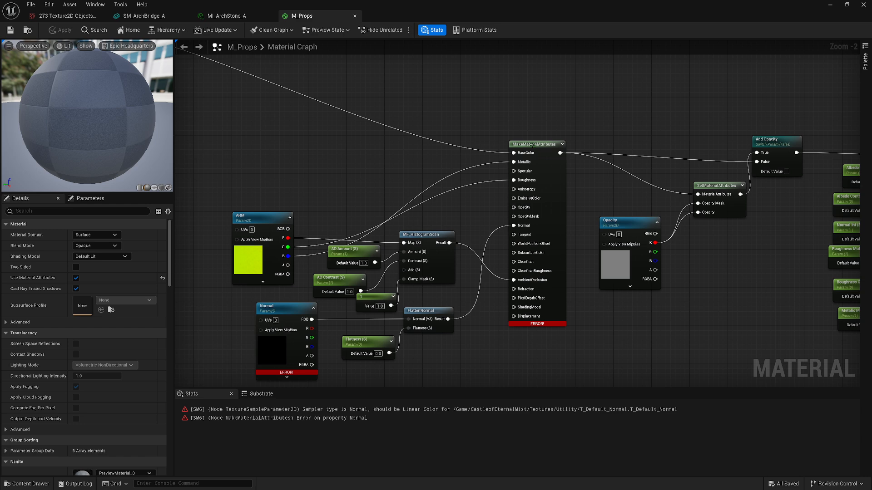
alt+click(514, 162)
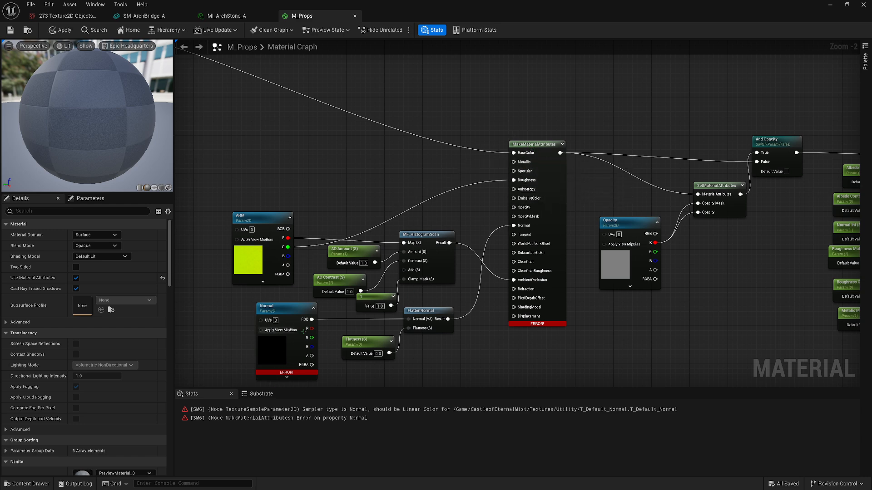
alt+click(514, 180)
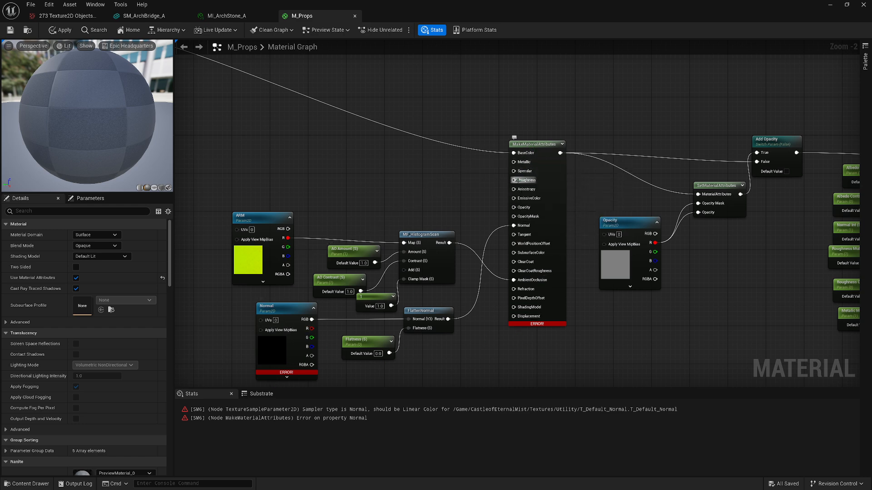
alt+click(513, 226)
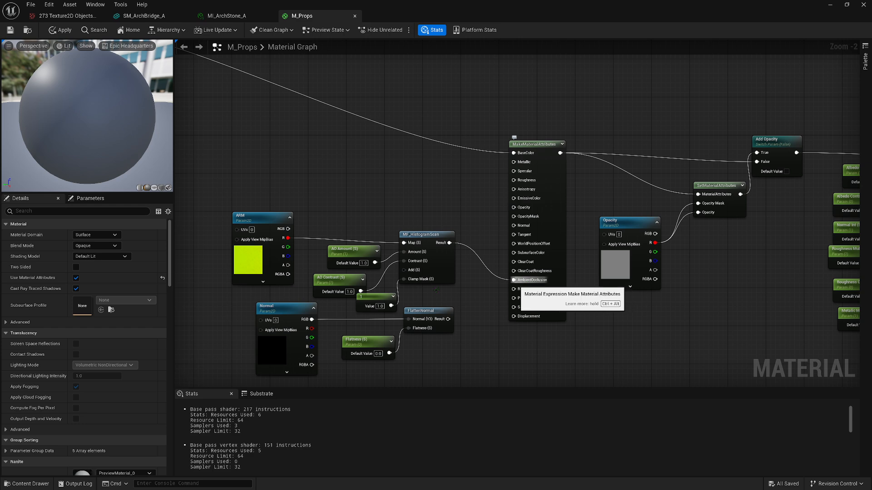
alt+click(514, 280)
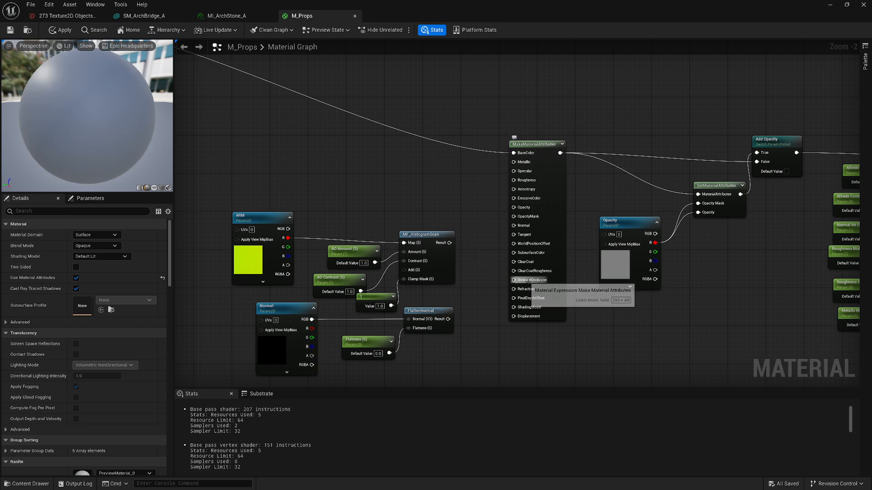
Disconnect the normal intensity, roughness multiply, roughness contrast and metallic multiply parameters from the MF_TexturePost node
right_drag(648, 318, 395, 314)
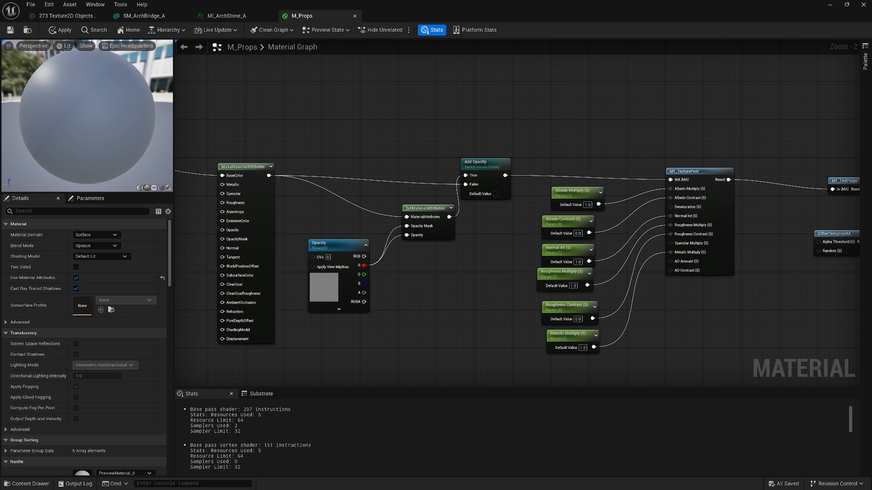
right_drag(481, 298, 439, 281)
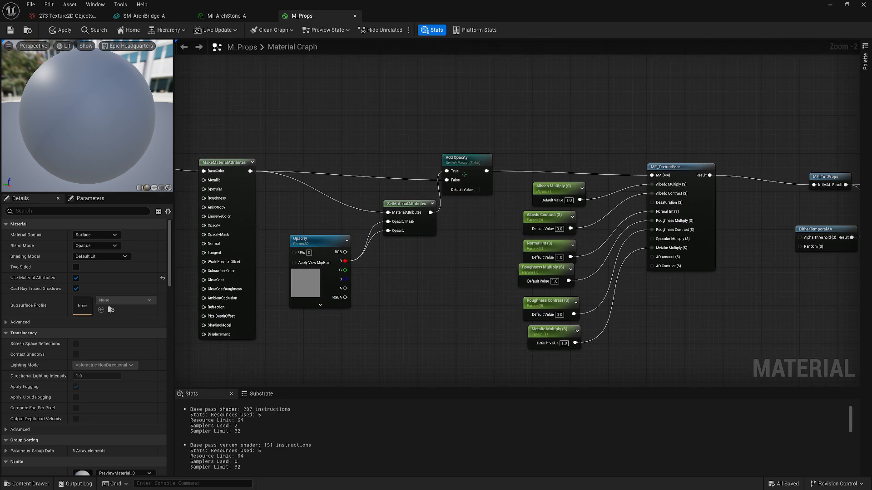
right_drag(760, 252, 570, 257)
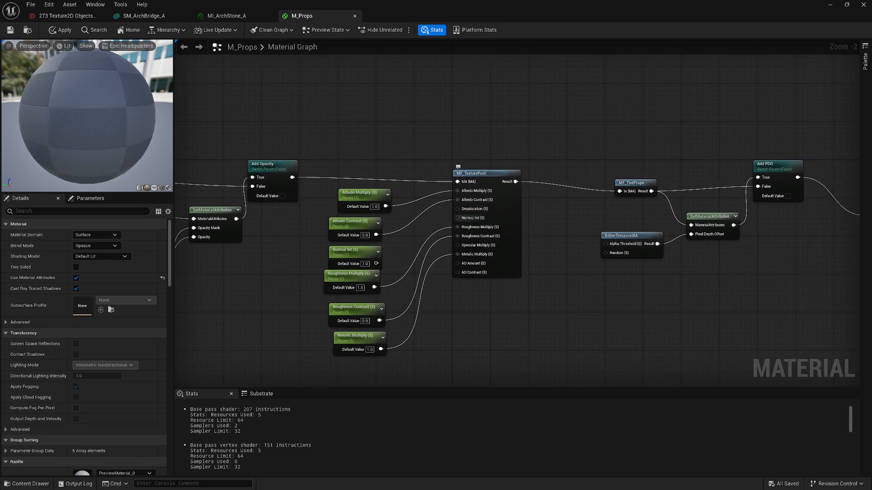
click(473, 229)
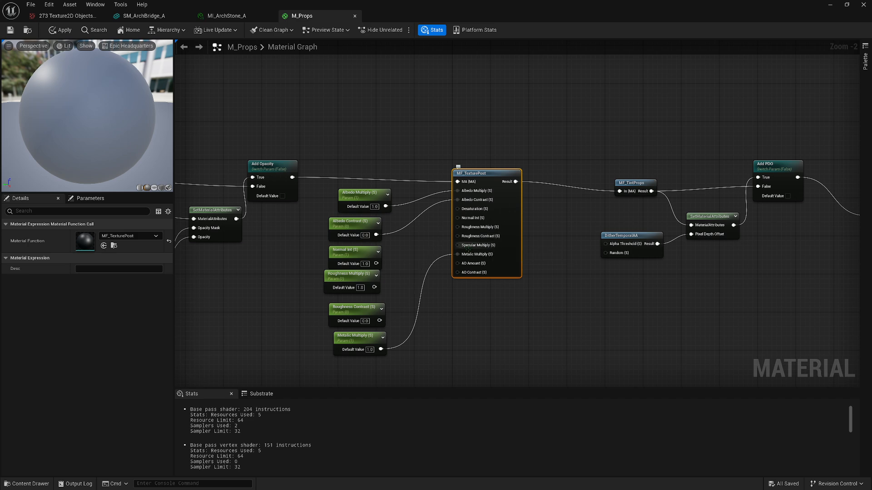
Disconnect the Base Specular group in the M_Props graph by breaking the Desaturation node's input link and the Clamp node's output link
right_drag(582, 271, 397, 256)
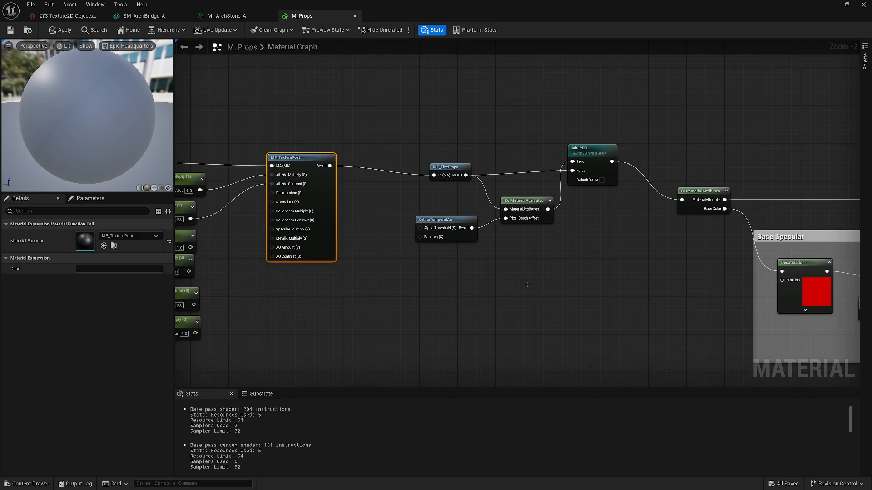
right_drag(535, 288, 382, 277)
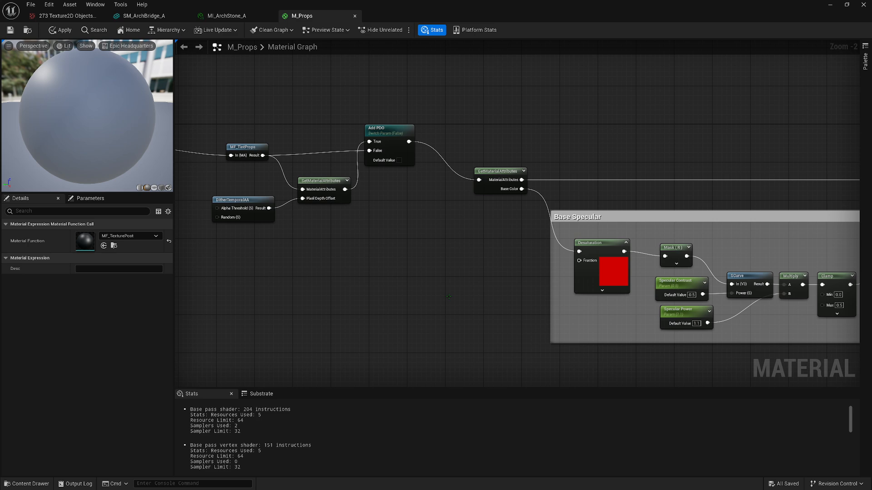
right_drag(448, 297, 335, 276)
right_drag(407, 291, 325, 274)
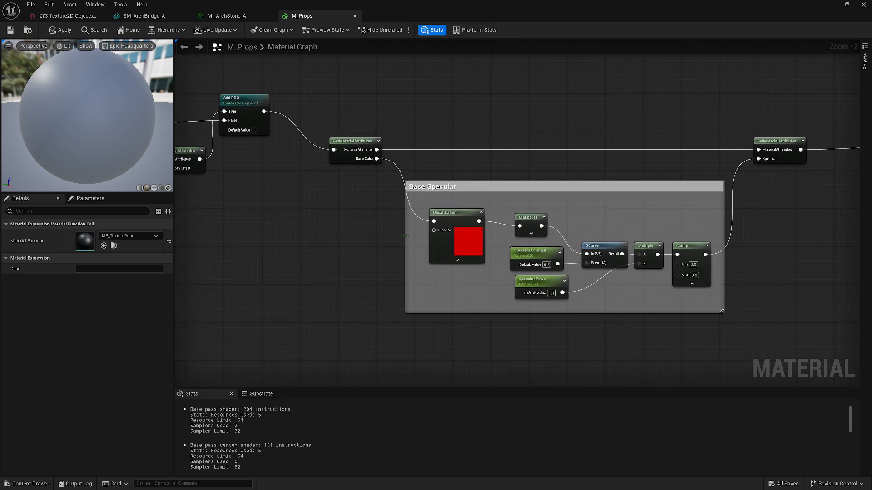
alt+click(434, 221)
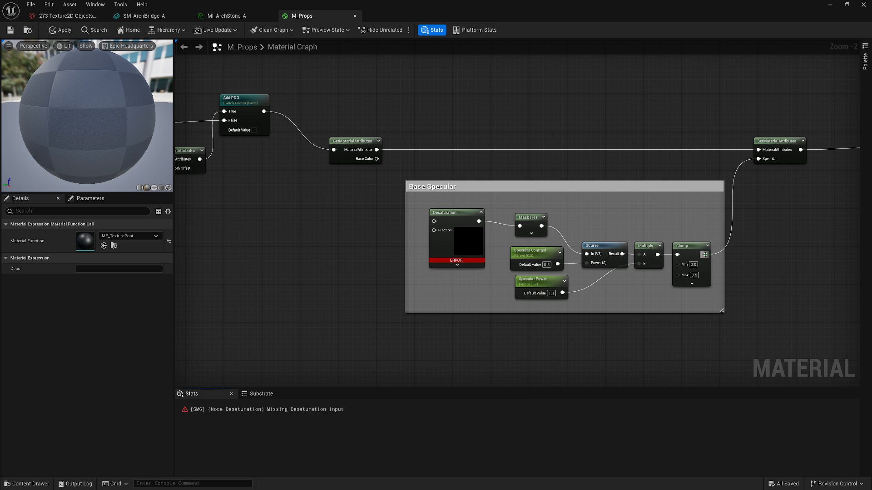
alt+click(705, 255)
right_drag(571, 121, 411, 129)
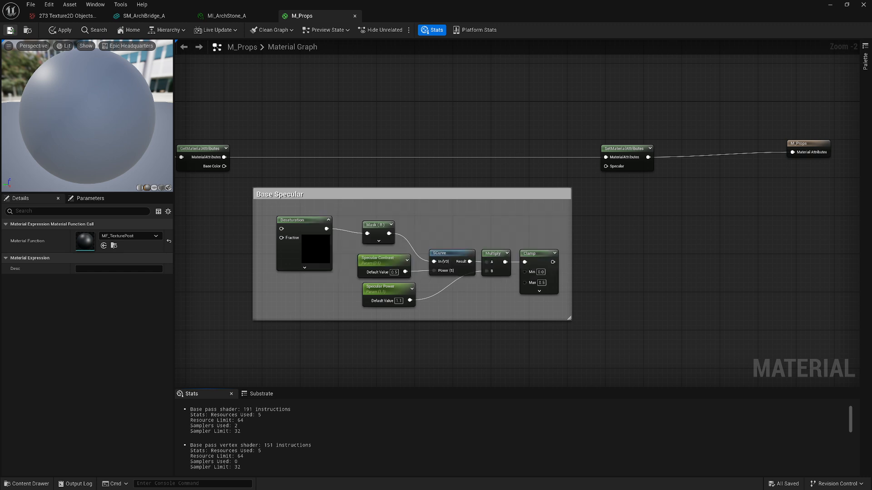
Save the M_Props material and return to the level viewport to view the bridge balustrade
click(10, 30)
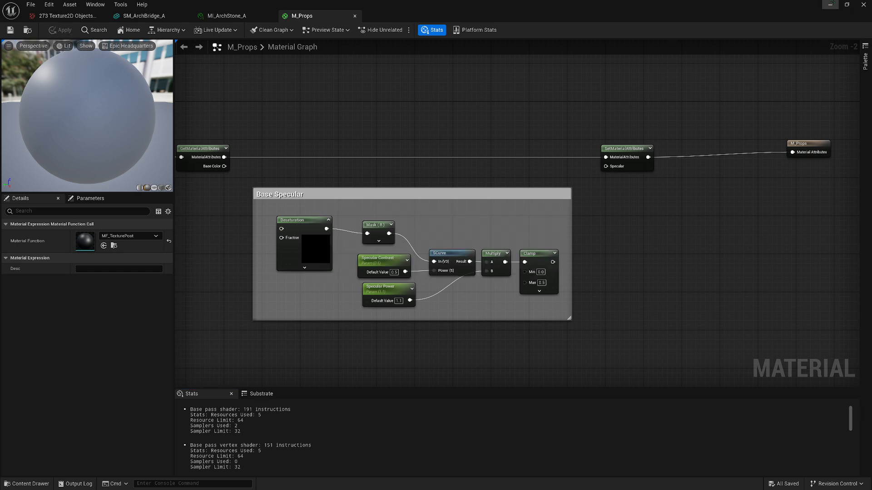
click(830, 5)
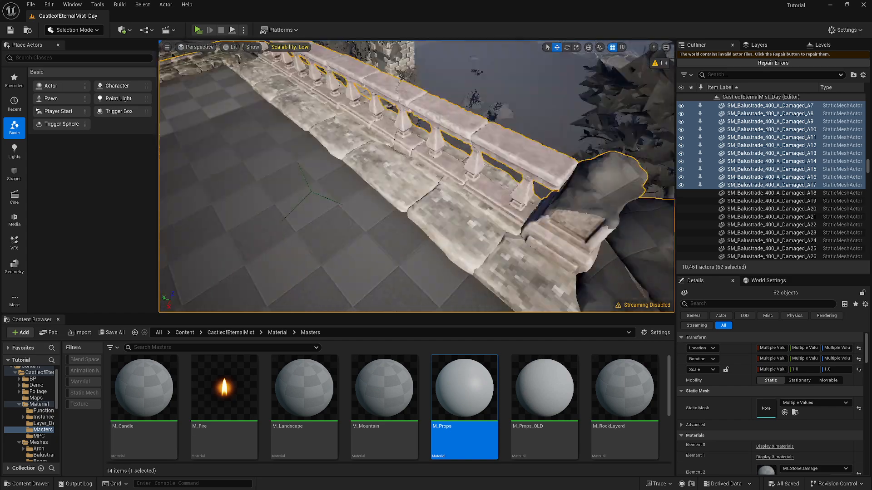
right_drag(416, 176, 369, 135)
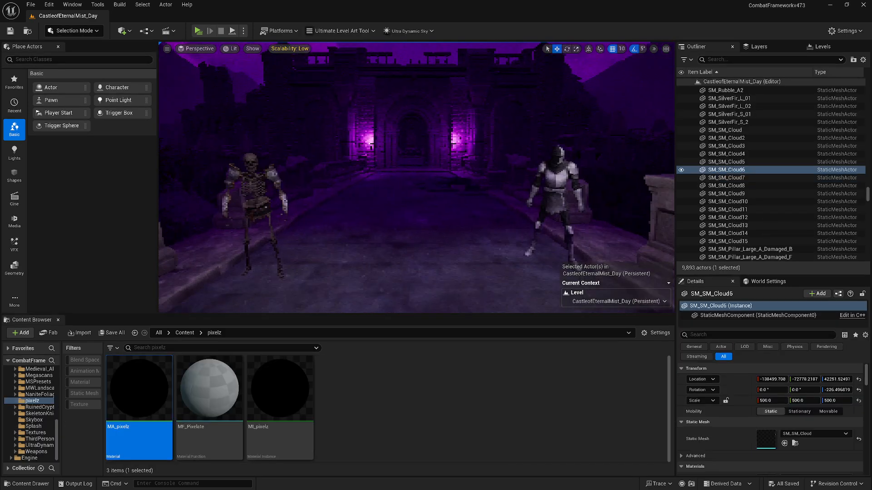
Play-test the purple night castle level in the CombatFrameworkv473 project, run the knight along the bridge, and close the preview and message log
right_drag(416, 178, 358, 162)
key(w)
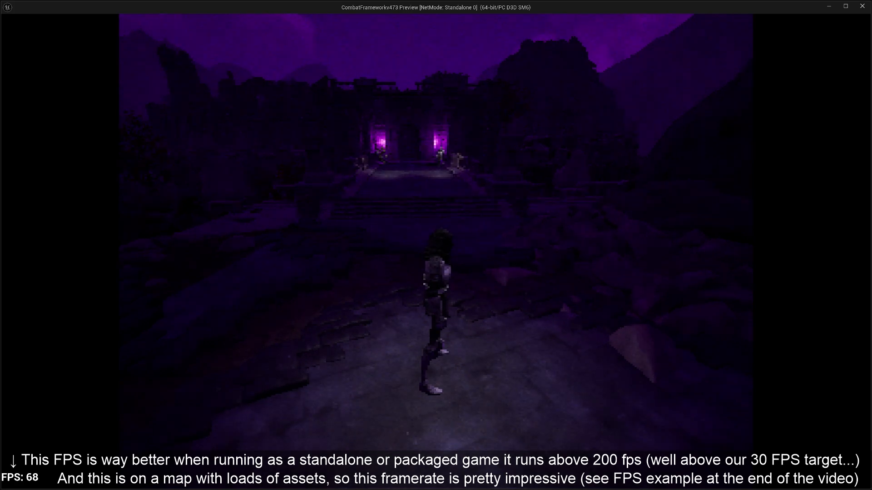
key(w)
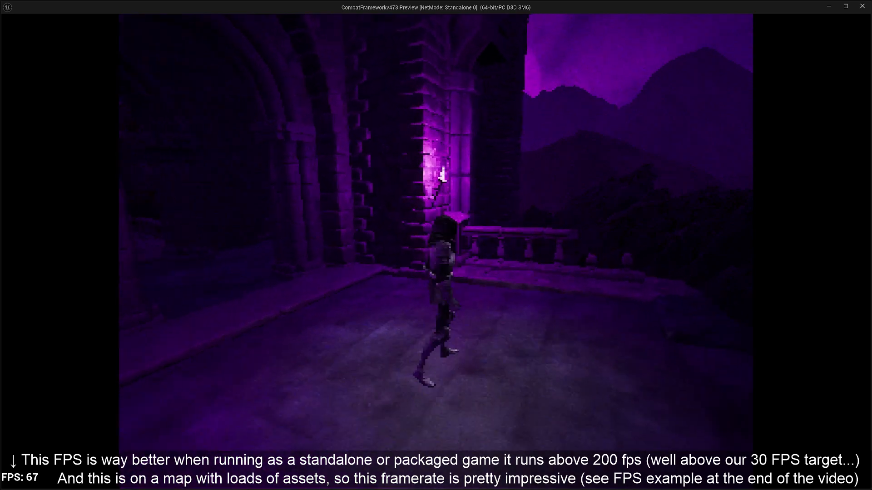
key(w)
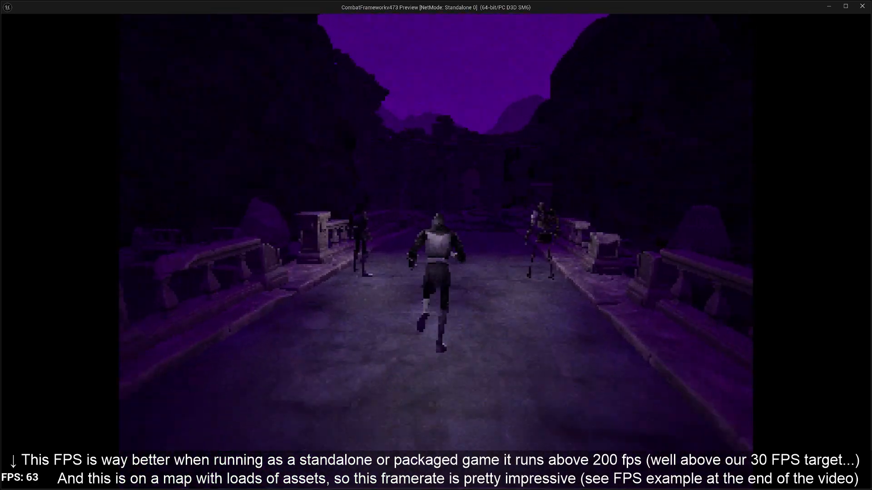
key(a)
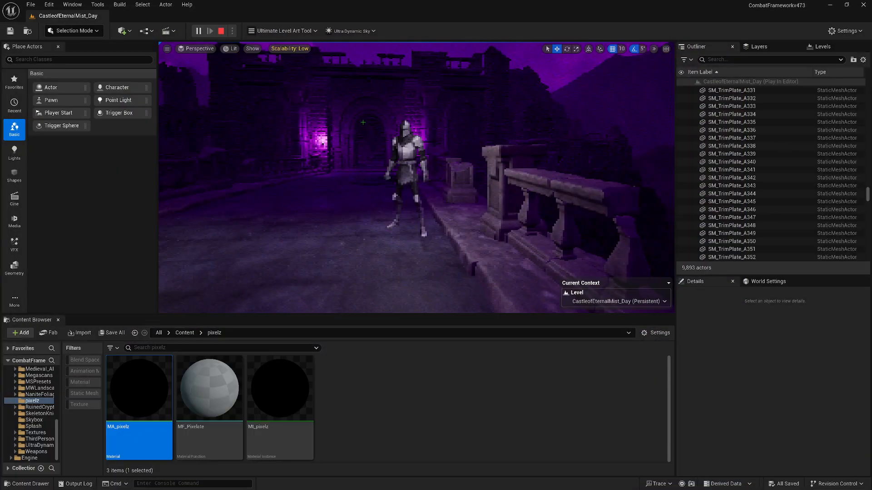
key(Escape)
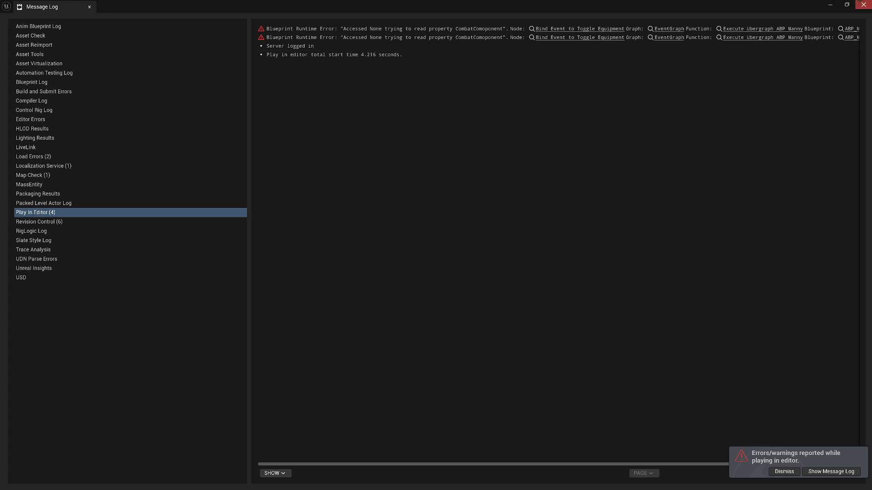
click(861, 5)
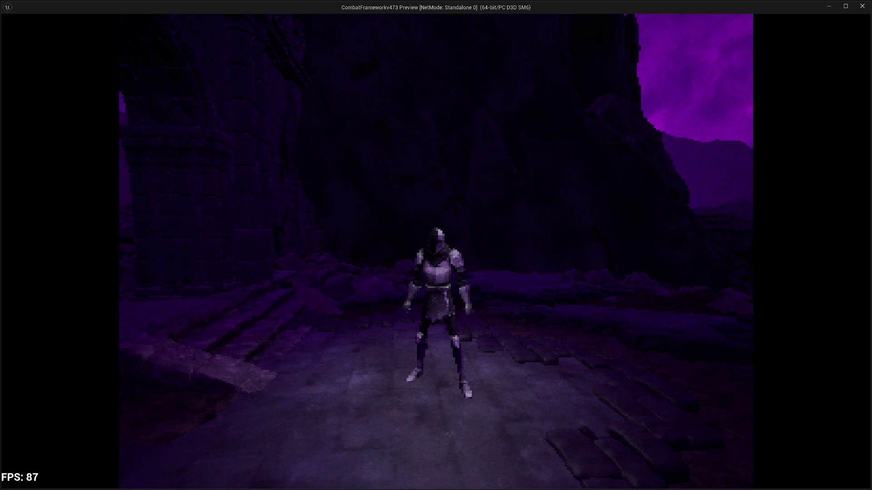
key(Escape)
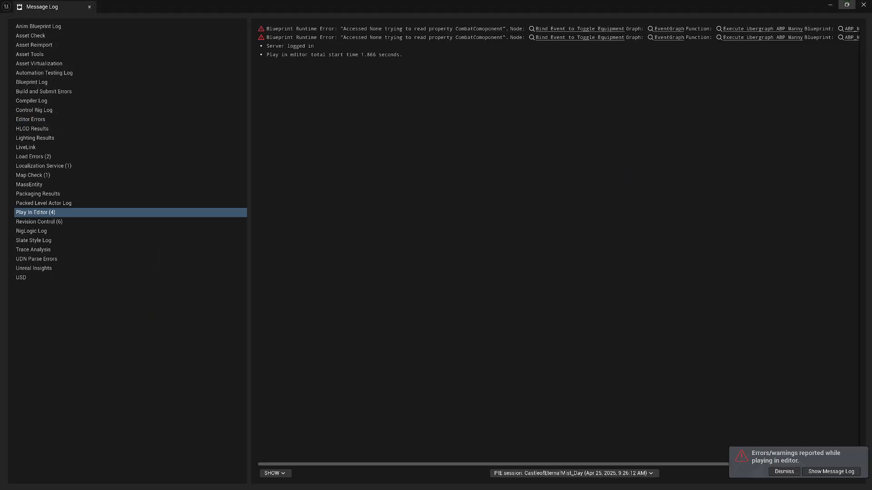
click(863, 5)
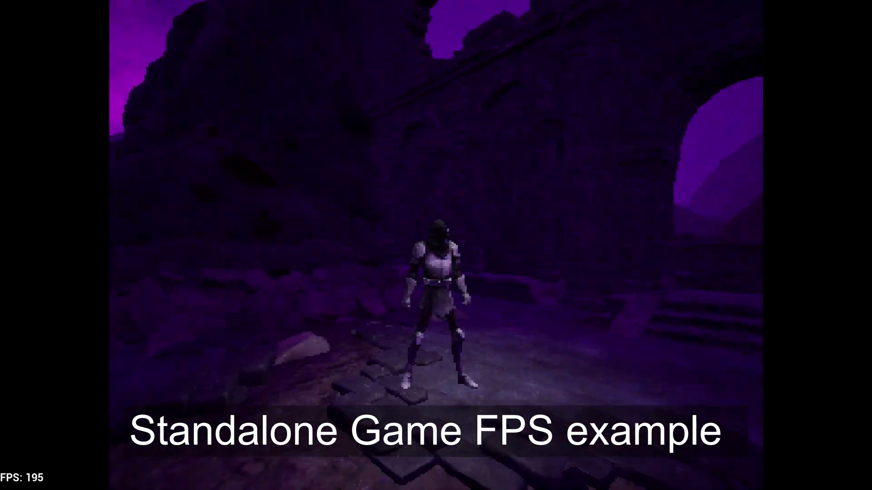
Run the knight across the bridge towards the castle gate in the standalone game to check its frame rate
key(w)
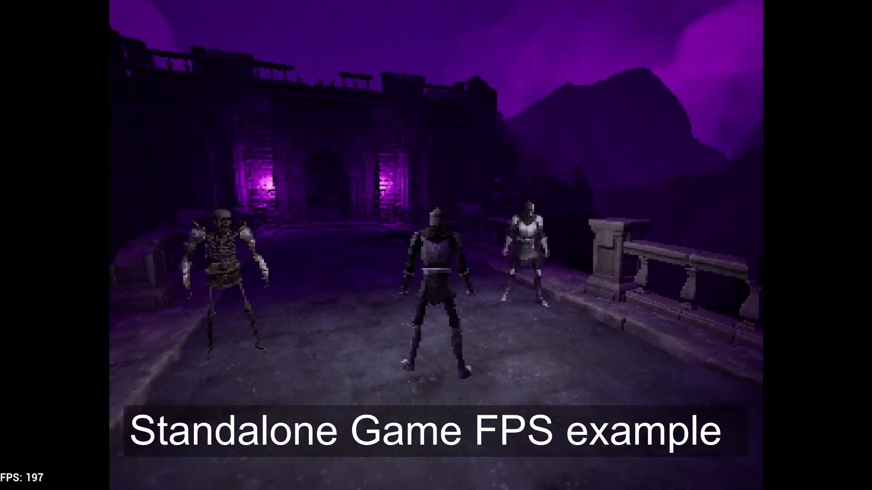
key(w)
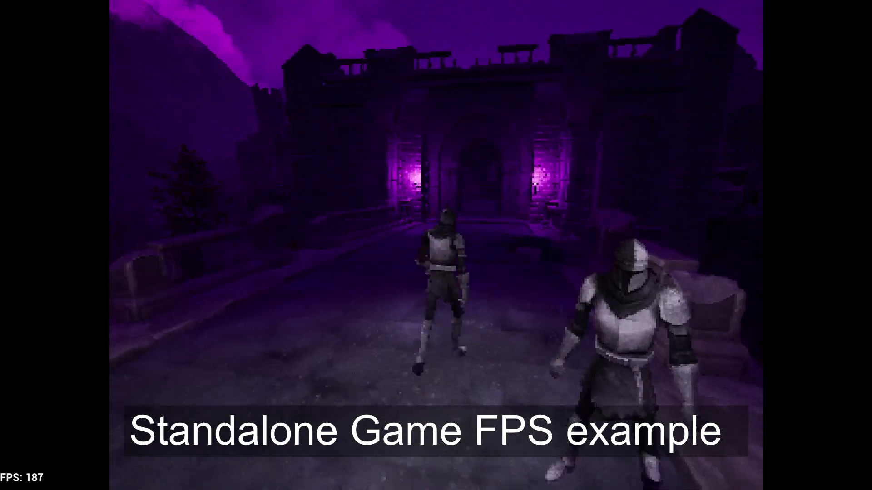